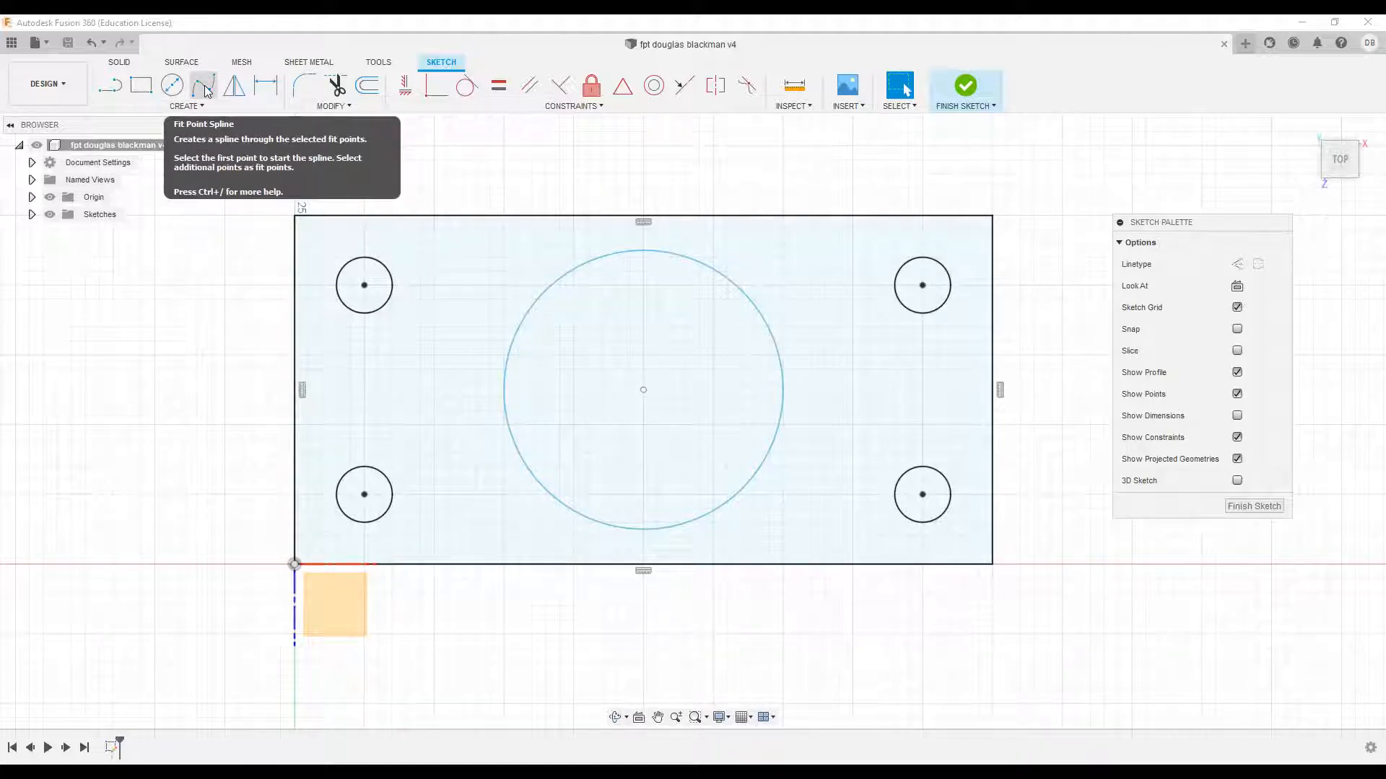
pyautogui.scroll(3, 210, 316)
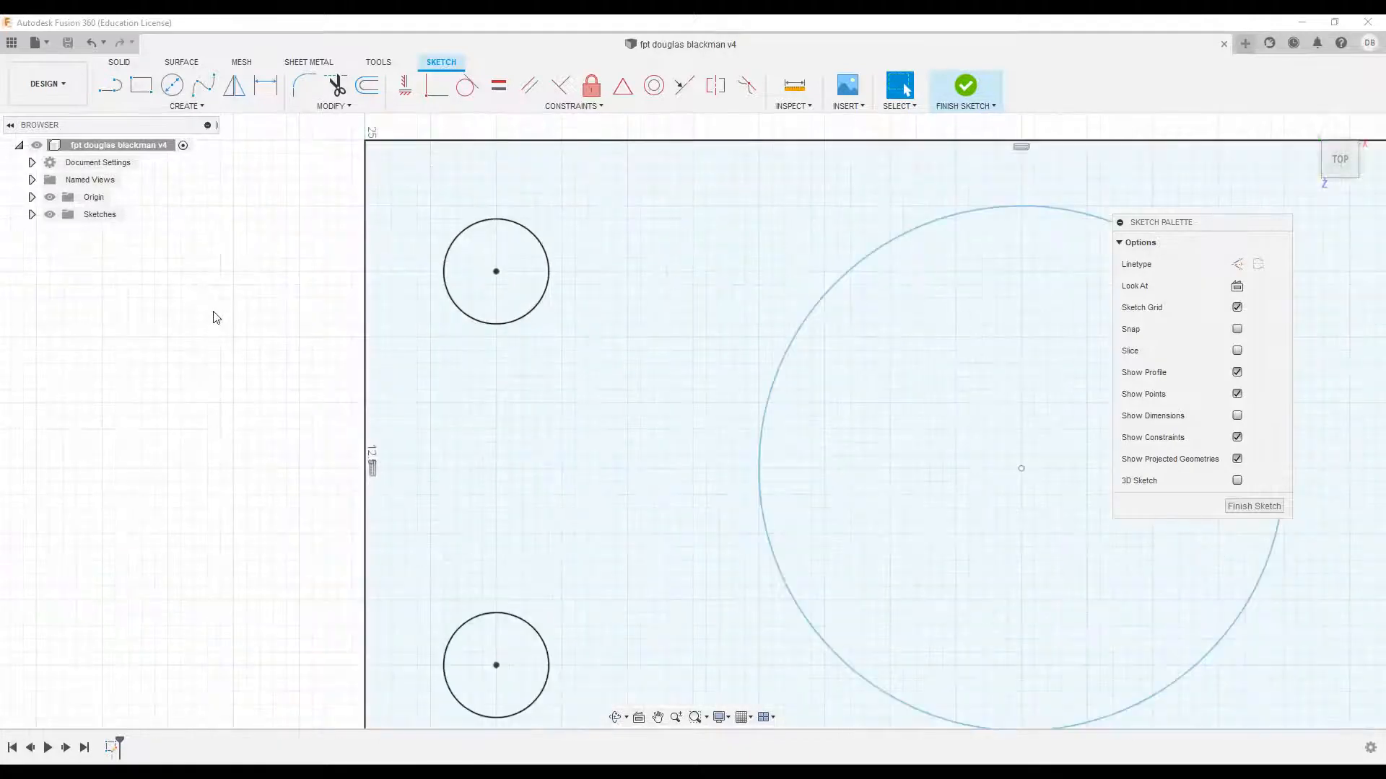
pyautogui.scroll(-6, 210, 315)
pyautogui.click(181, 62)
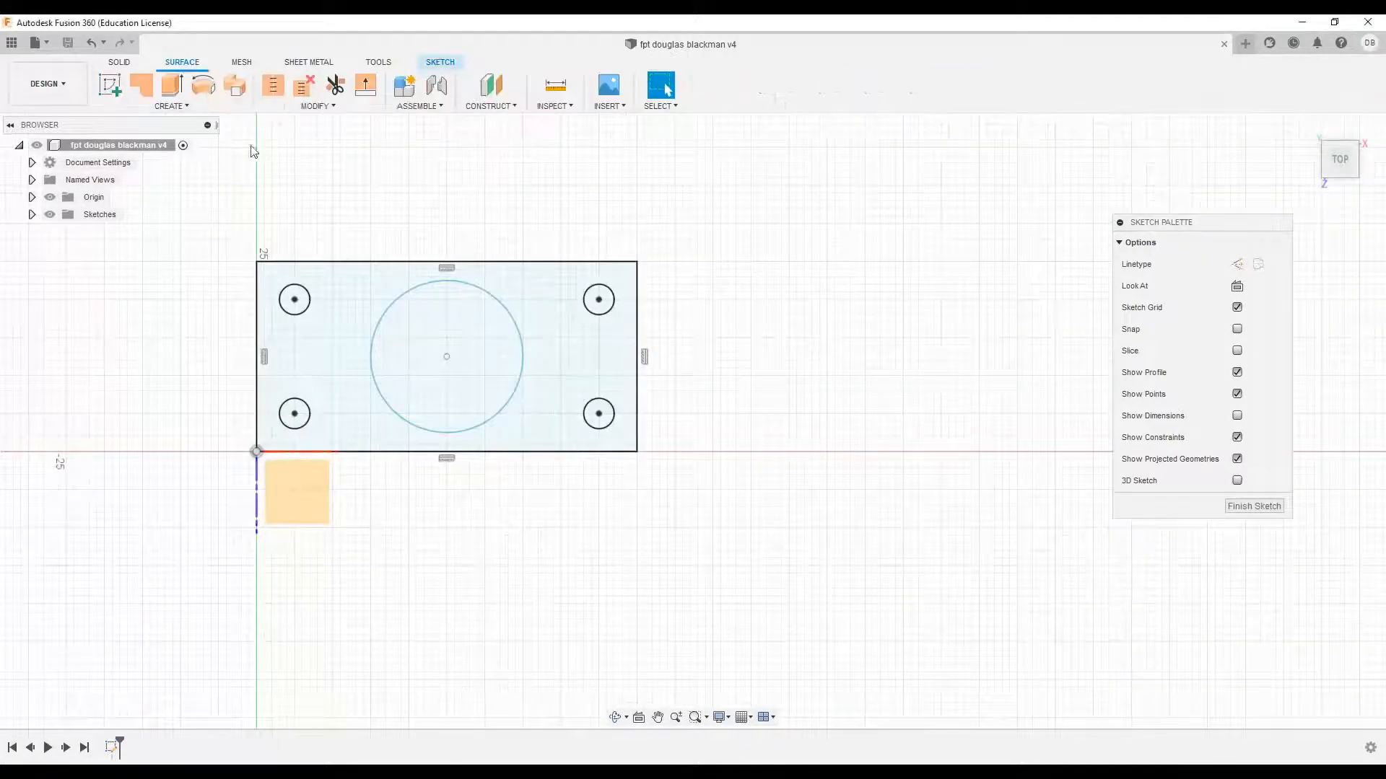
pyautogui.click(128, 63)
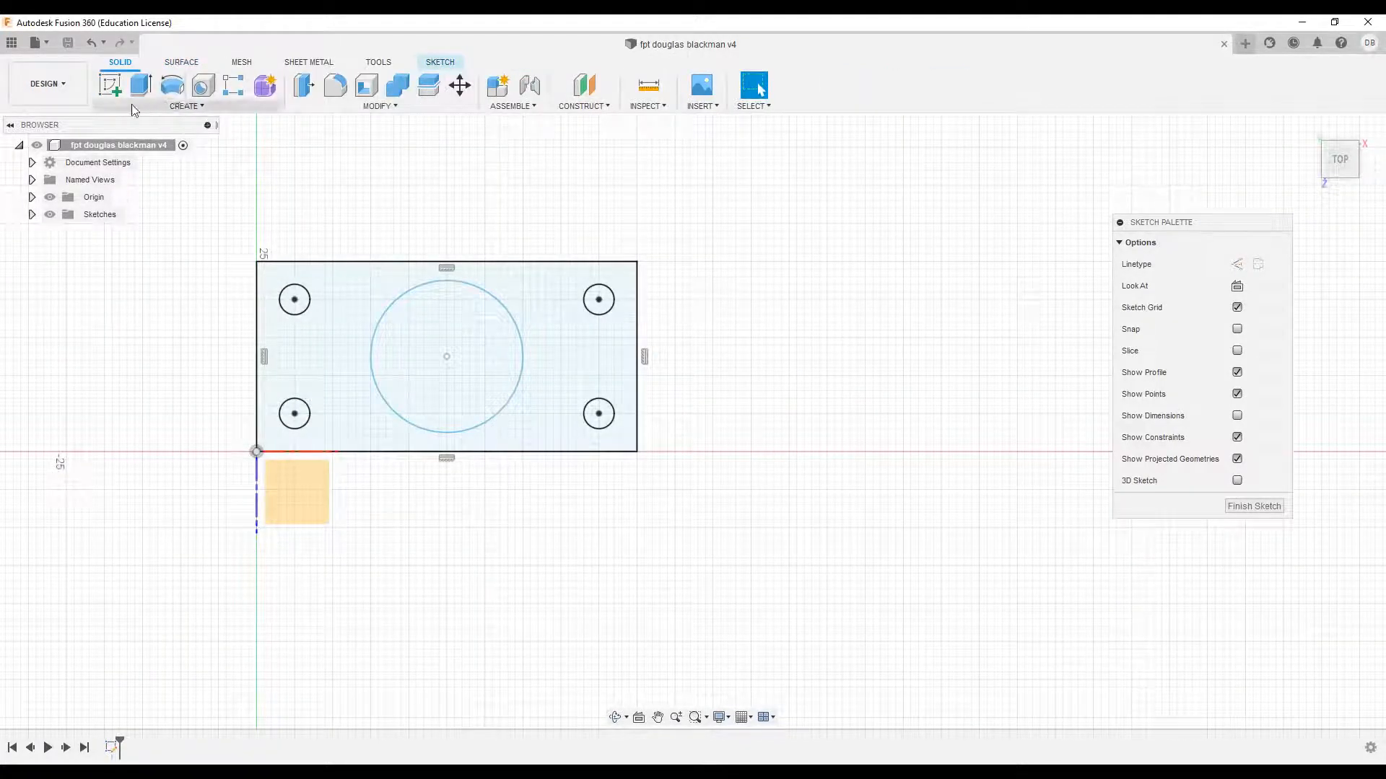
# - Draw a wavy fit point spline through eight points in the empty area above the rectangle
pyautogui.click(441, 62)
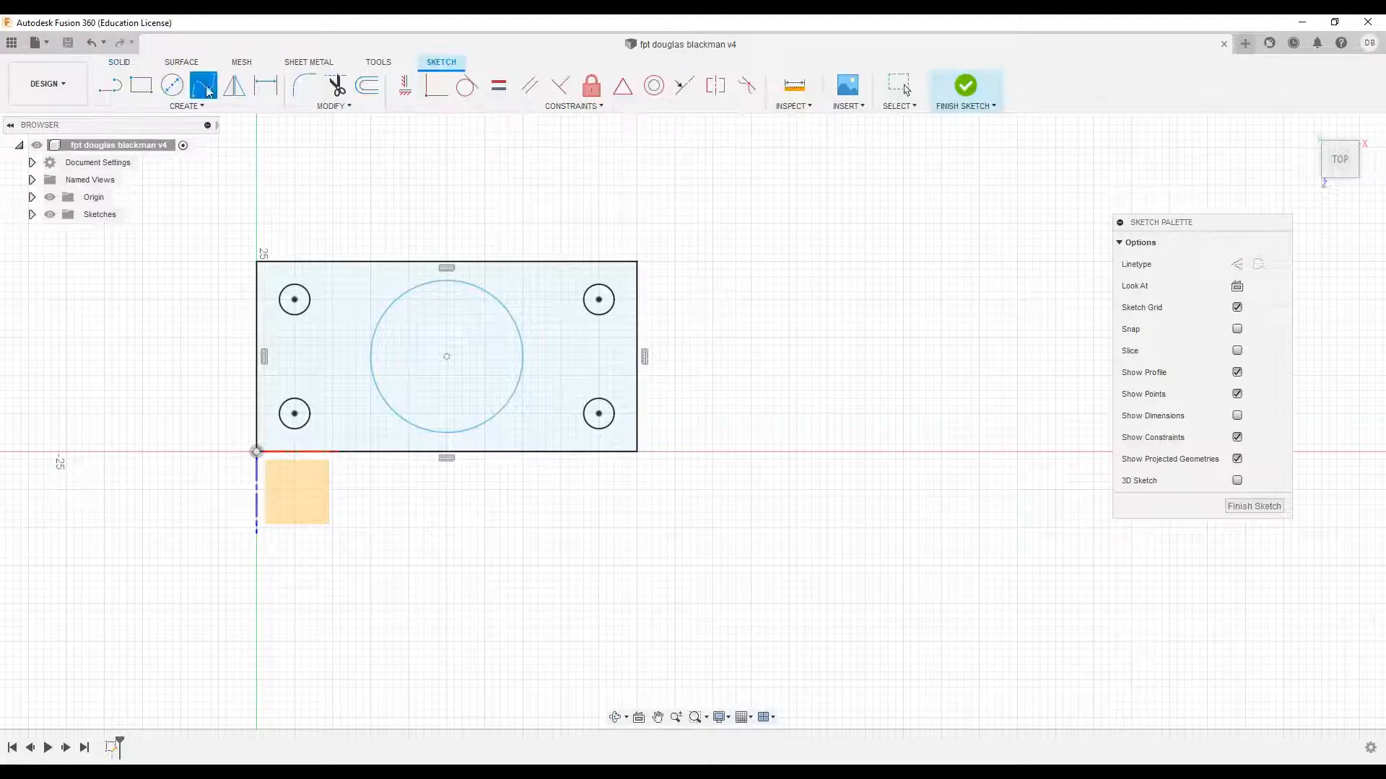
pyautogui.click(292, 157)
pyautogui.click(326, 208)
pyautogui.click(392, 158)
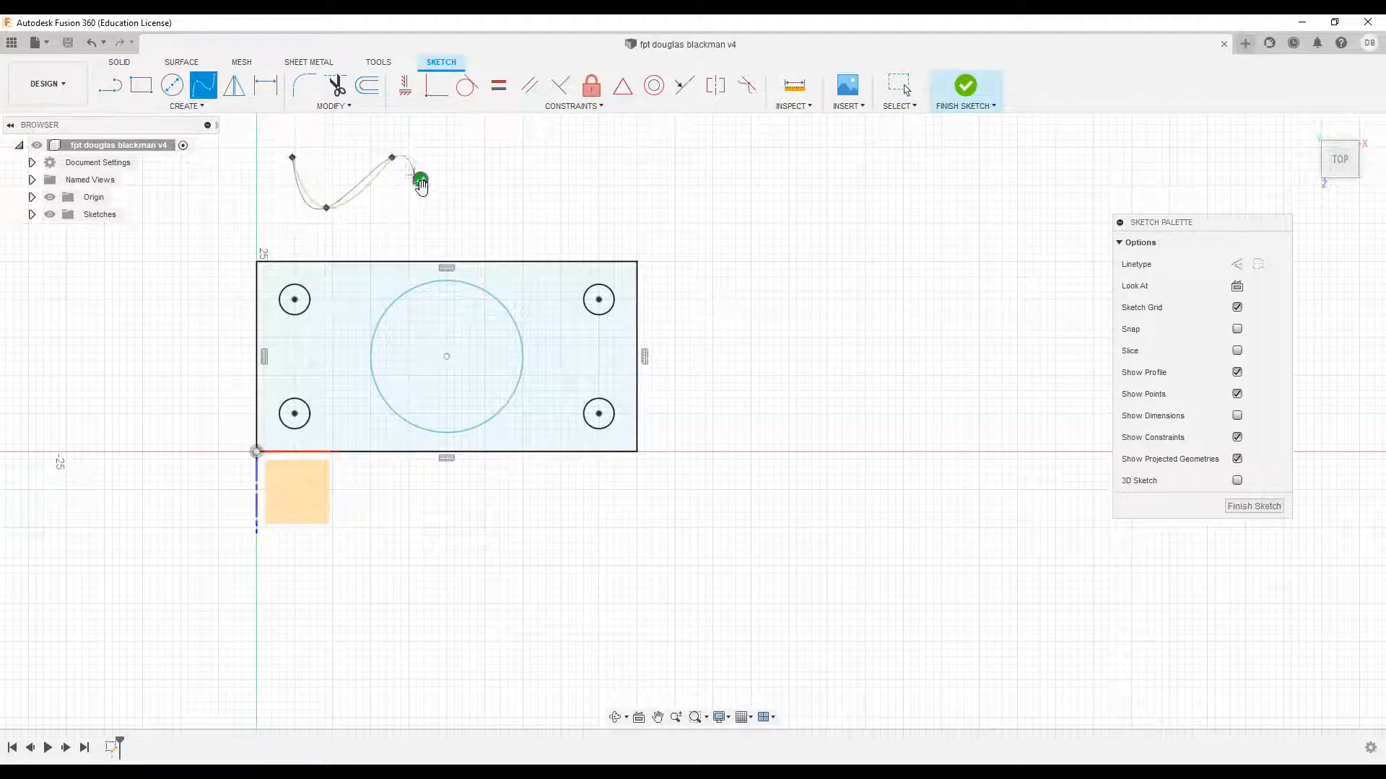
pyautogui.click(456, 220)
pyautogui.click(522, 170)
pyautogui.click(570, 222)
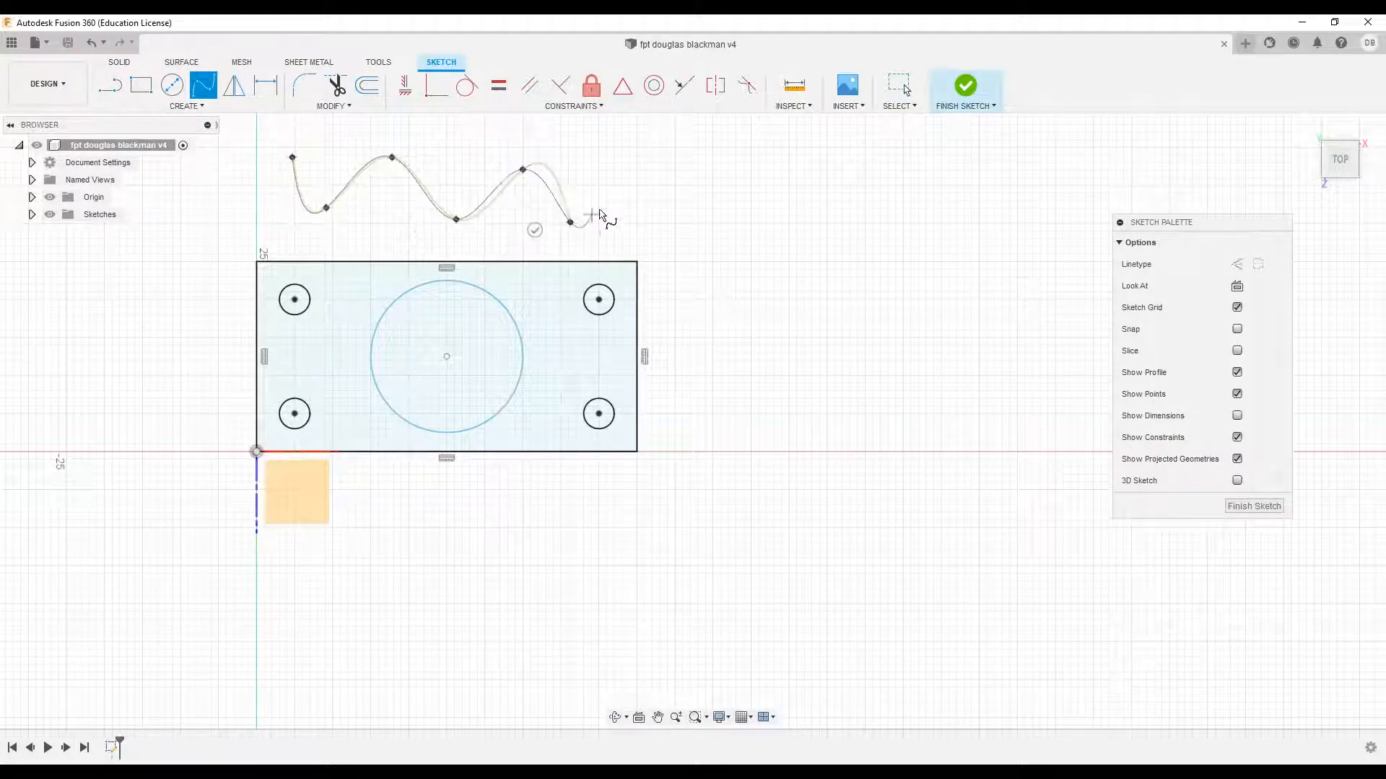
pyautogui.click(608, 194)
pyautogui.click(704, 179)
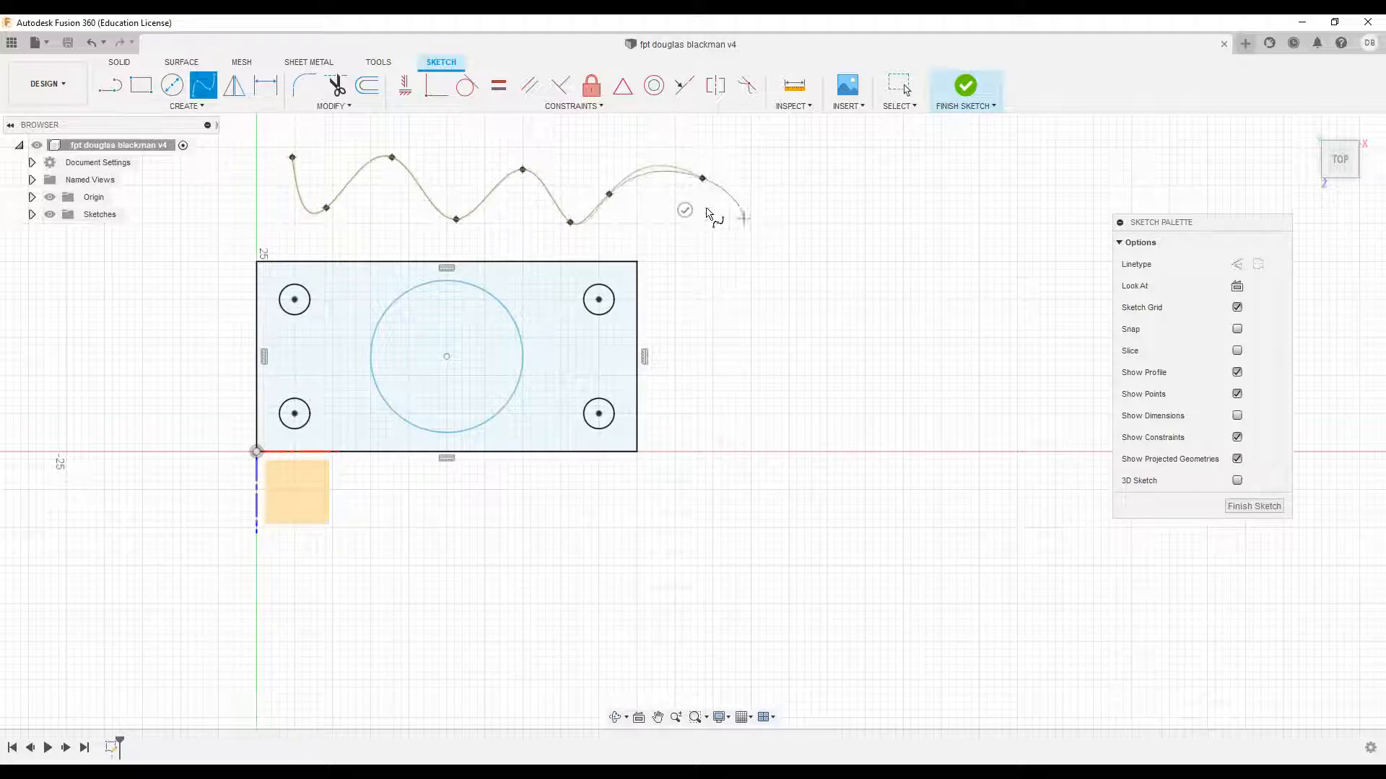
pyautogui.click(688, 210)
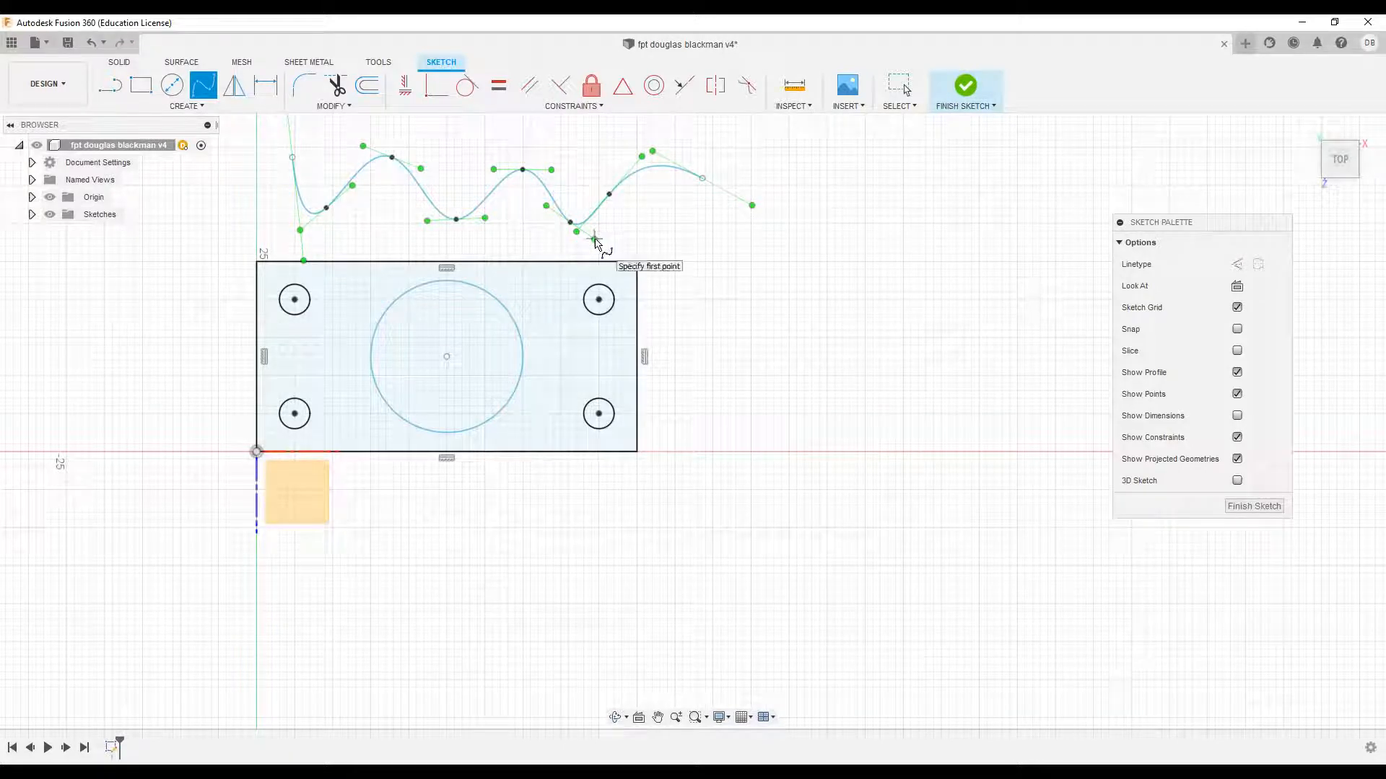
# - Reshape the spline by moving its sixth fit point up to about X 41 mm, Z -40 mm, and delete the spline
pyautogui.press('Escape')
pyautogui.moveTo(604, 244); pyautogui.dragTo(570, 145)
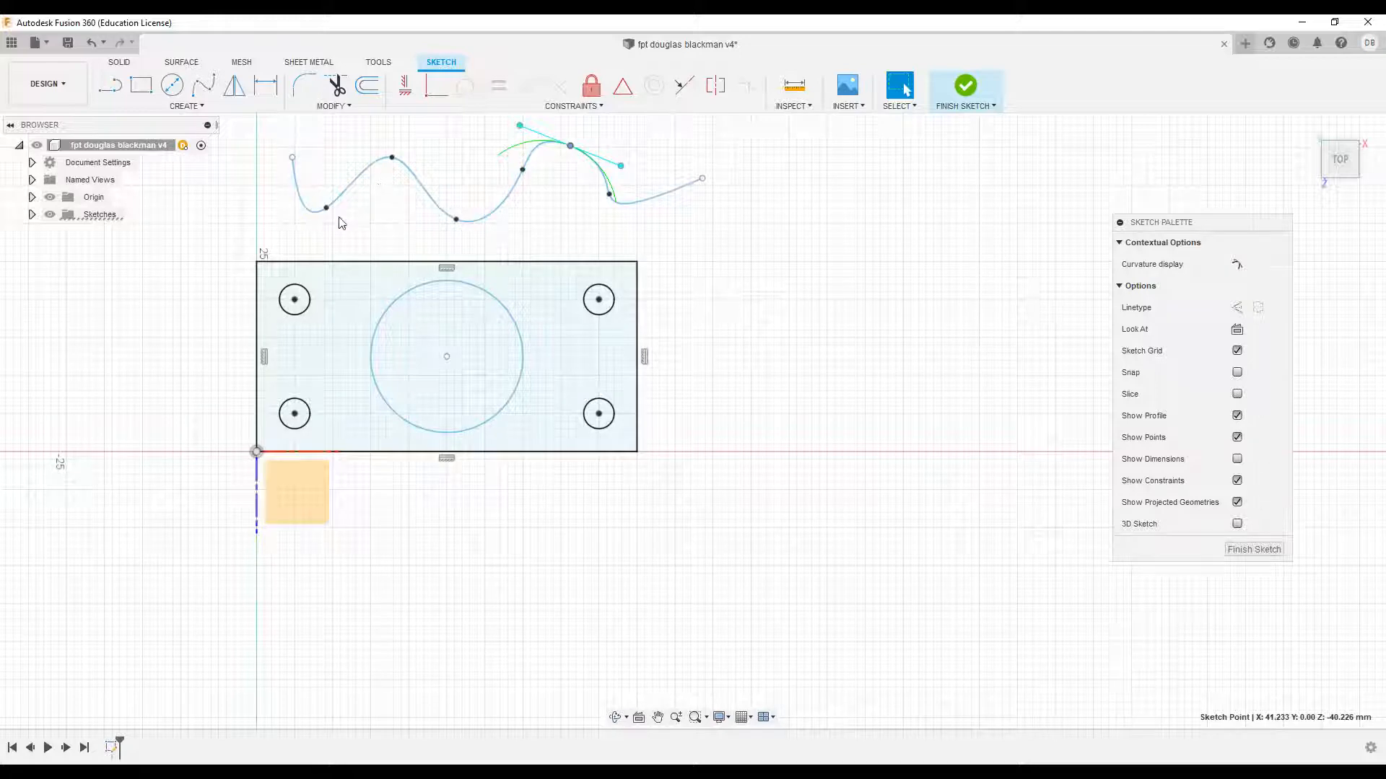
pyautogui.click(668, 193)
pyautogui.press('Delete')
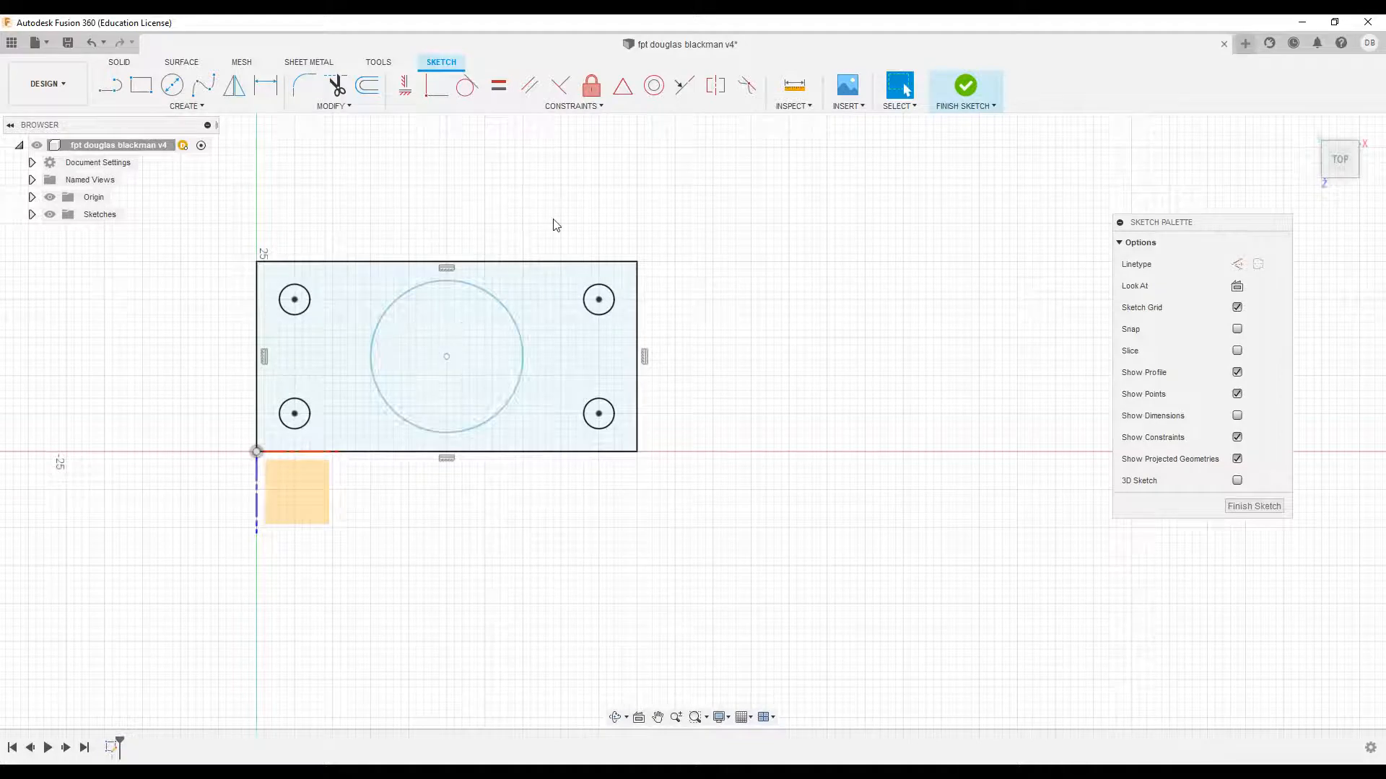
pyautogui.click(377, 63)
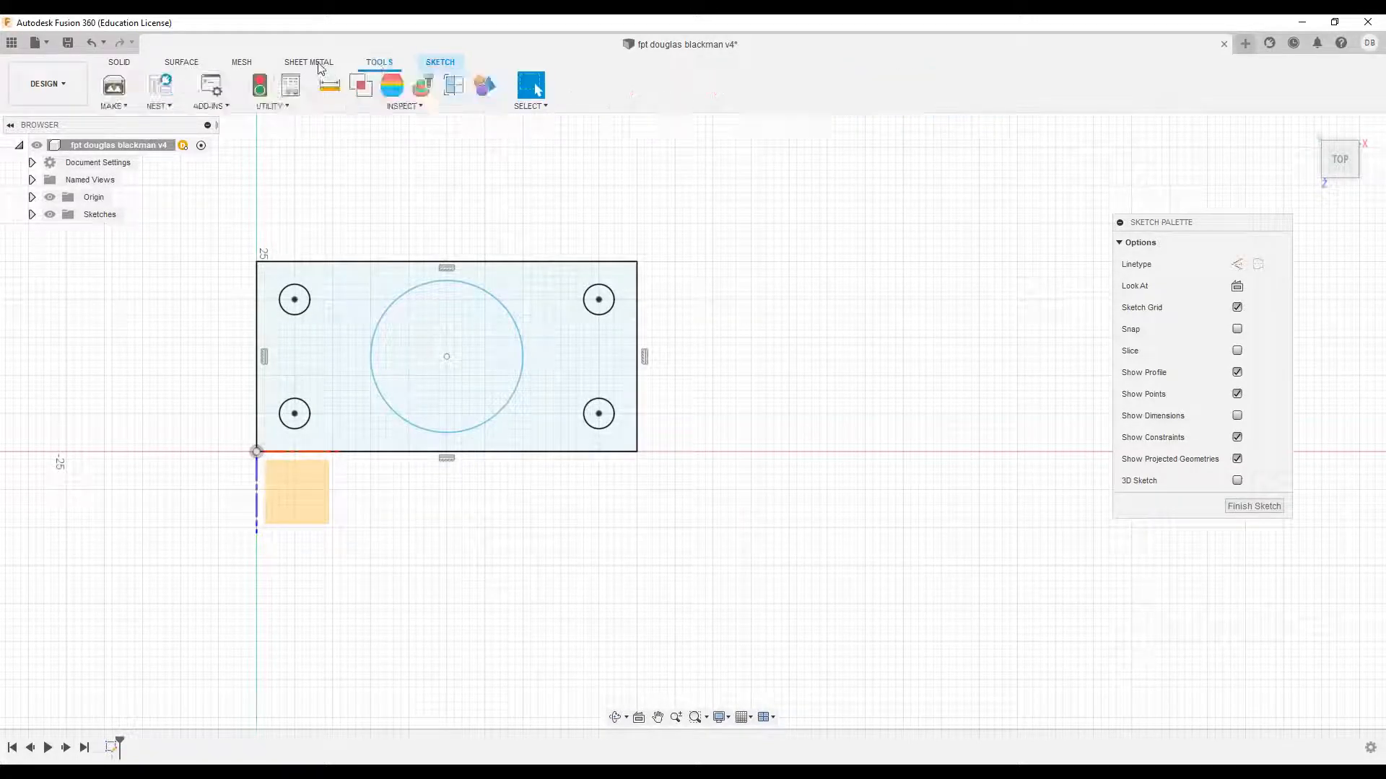
pyautogui.click(309, 62)
pyautogui.click(242, 64)
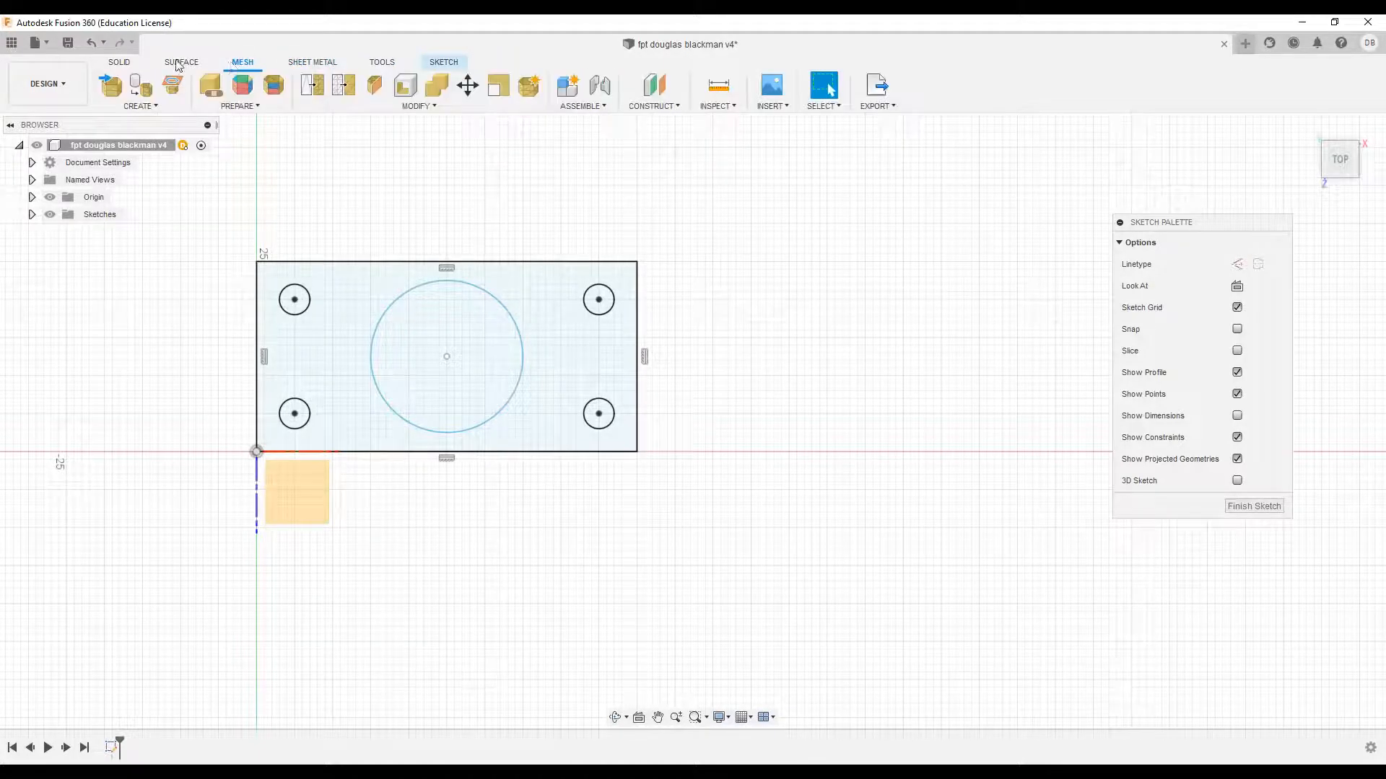
pyautogui.click(178, 64)
pyautogui.click(121, 63)
pyautogui.click(180, 67)
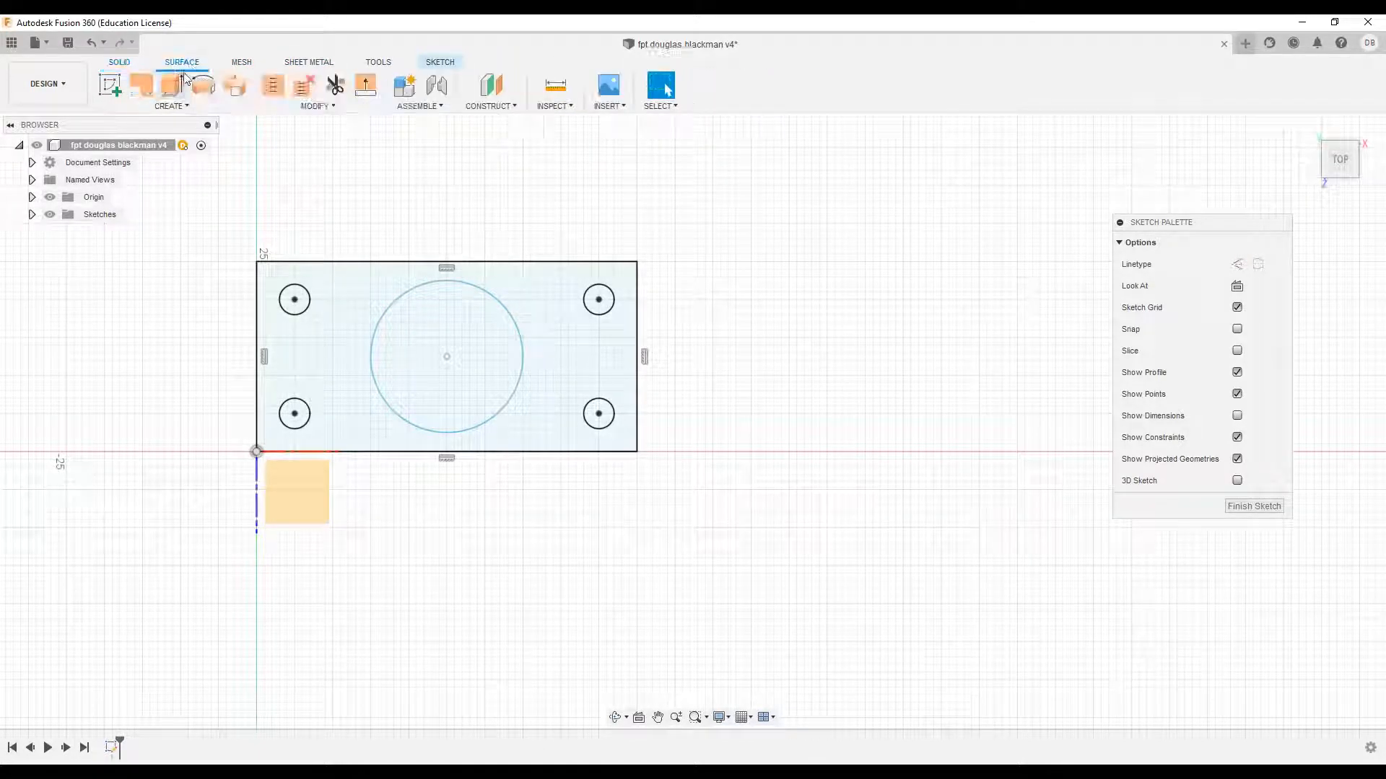
# - Create the base edge of an edge polygon beside the rectangle, 10 mm long at 0 degrees
pyautogui.click(442, 64)
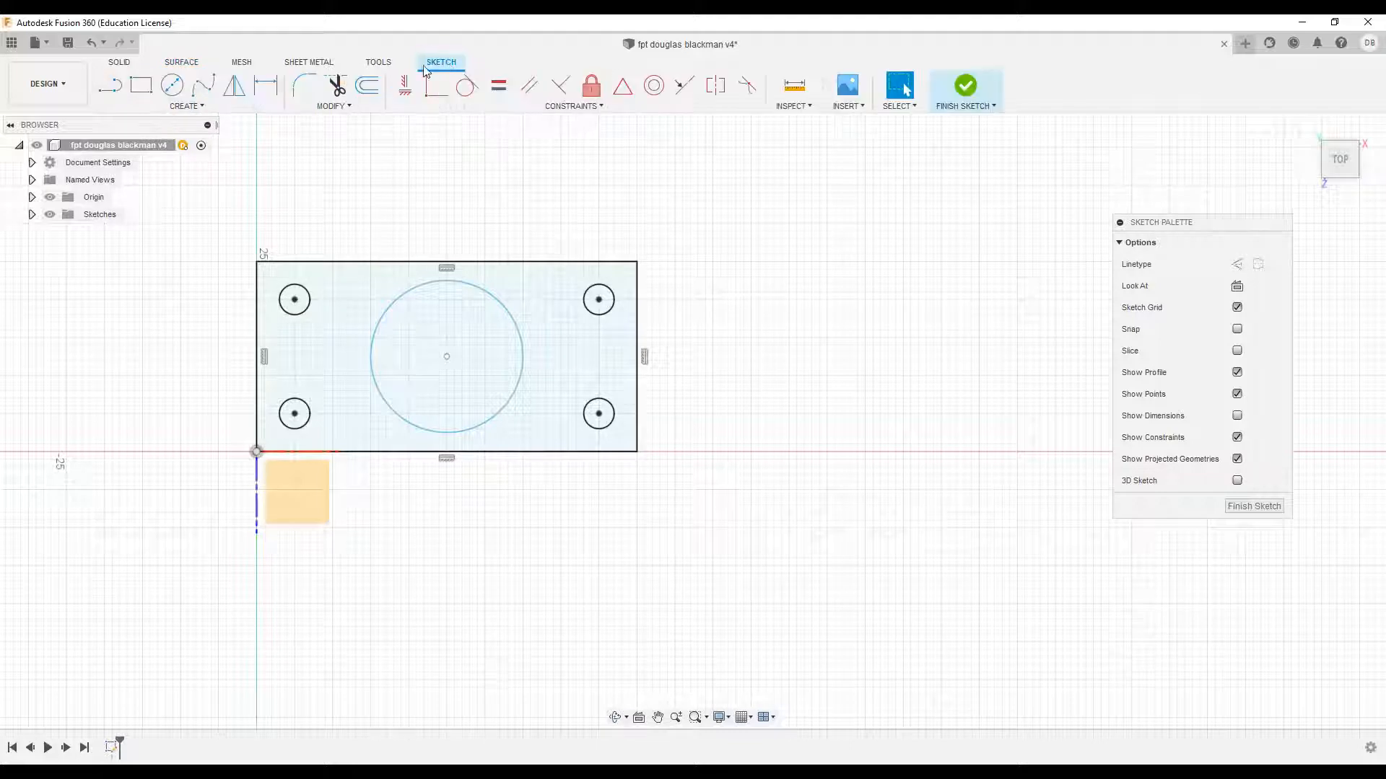
pyautogui.click(199, 110)
pyautogui.moveTo(153, 159)
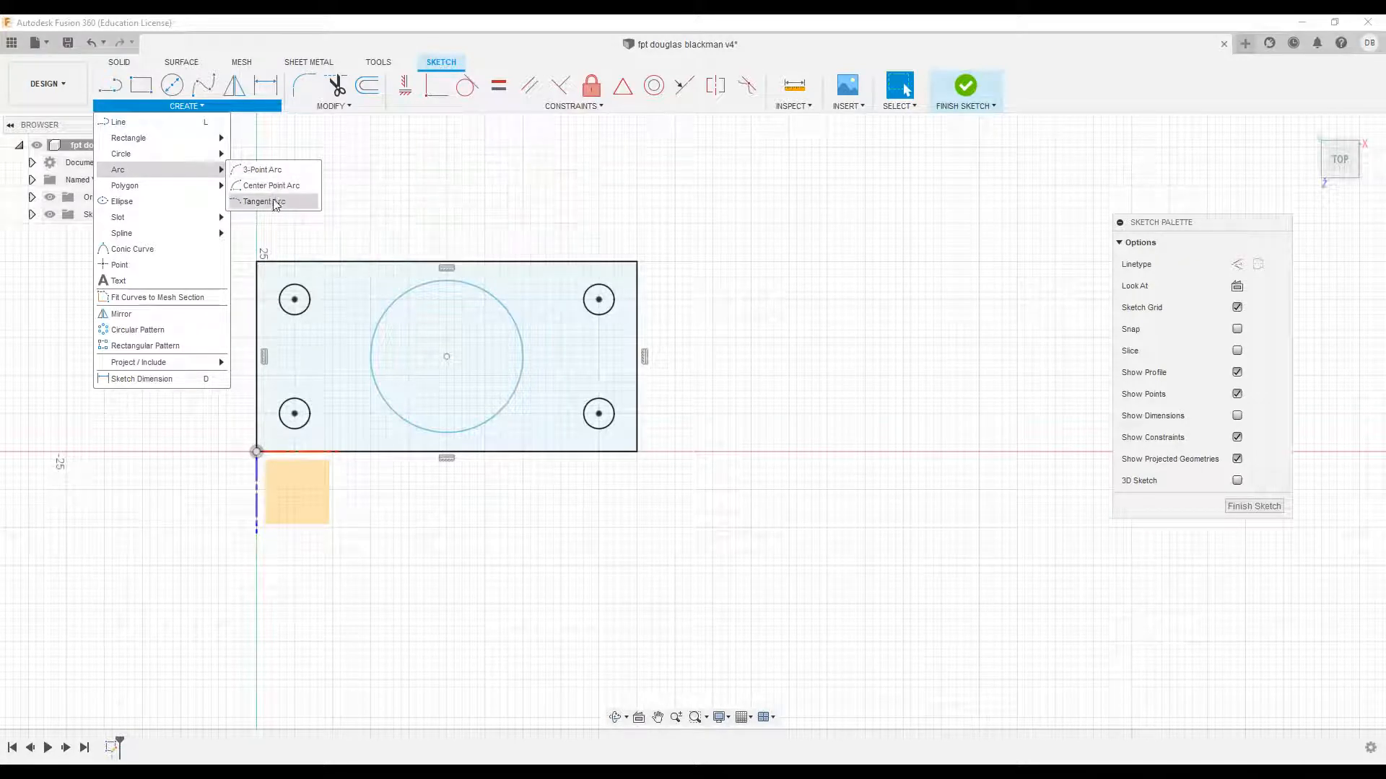
pyautogui.moveTo(159, 189)
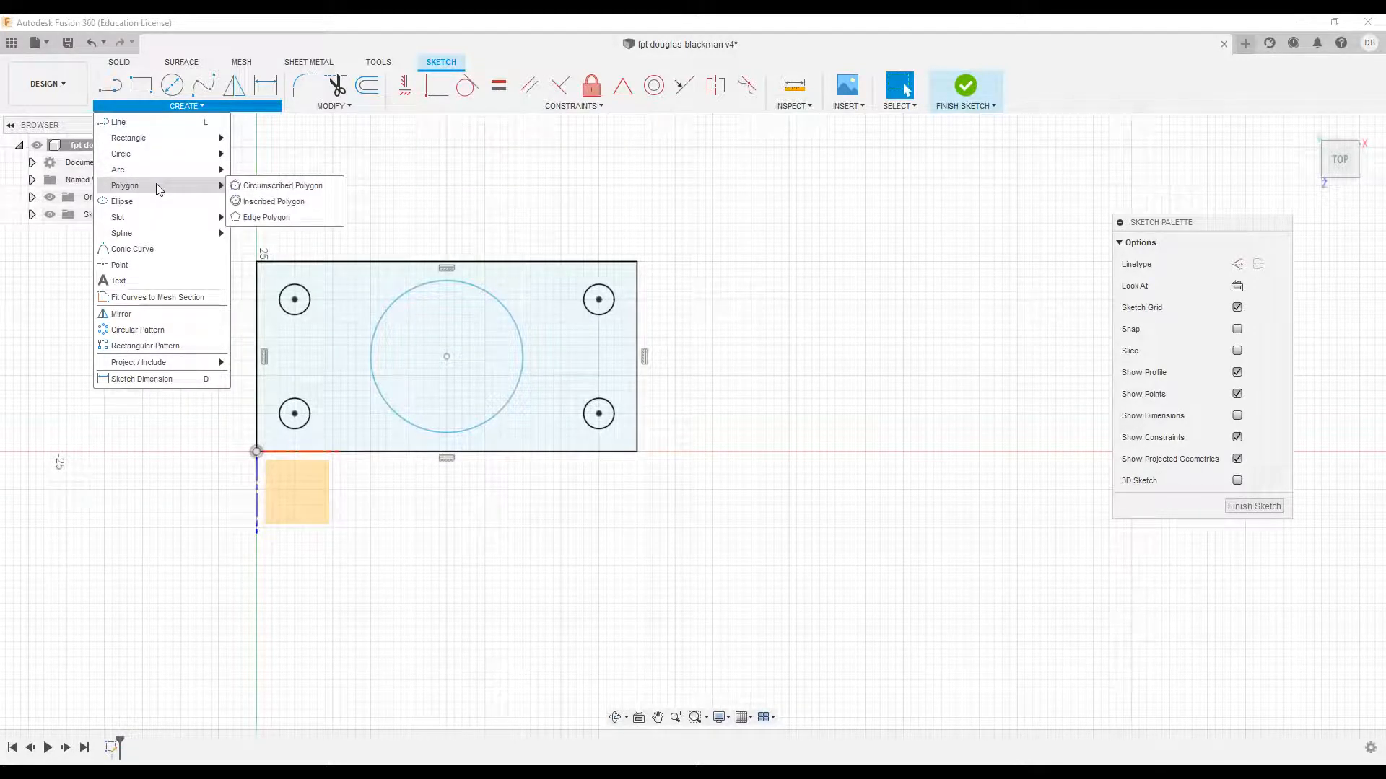
pyautogui.click(267, 217)
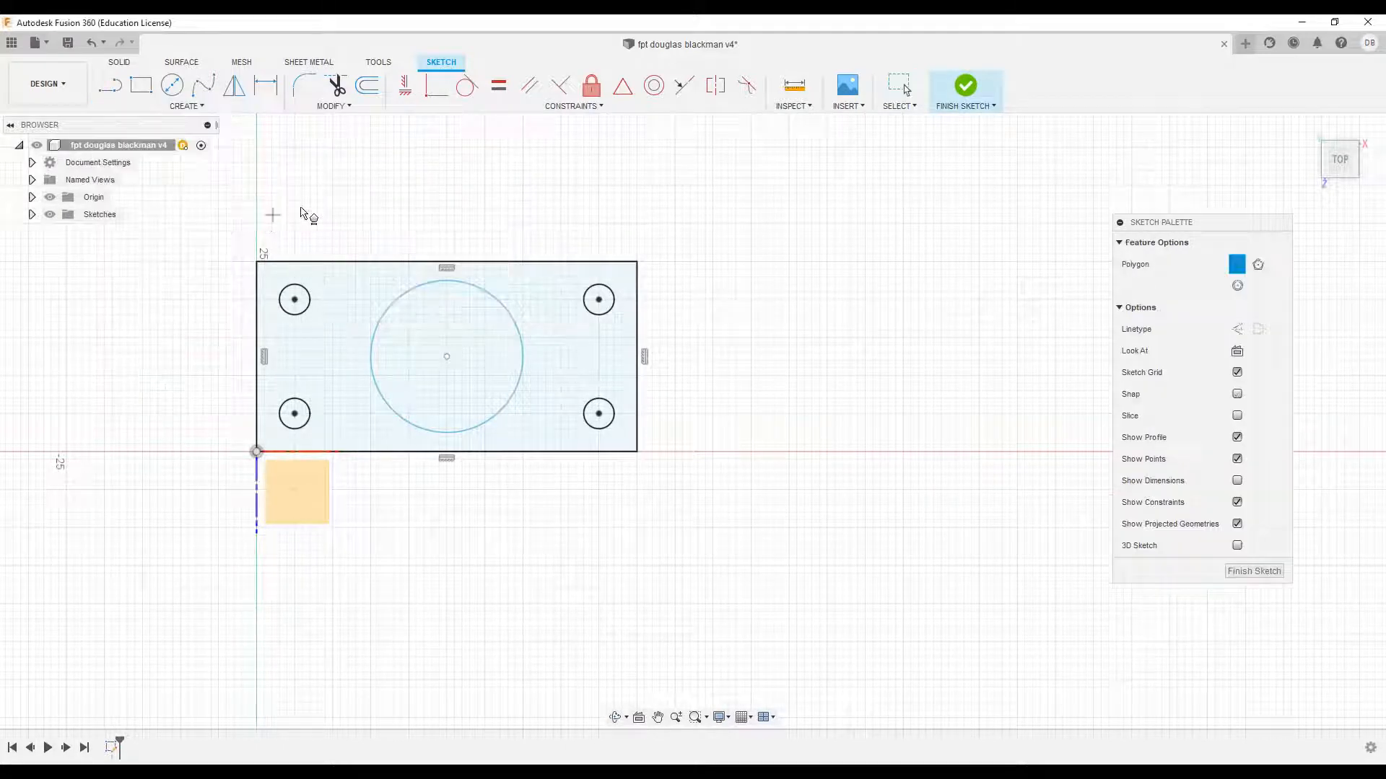
pyautogui.click(745, 333)
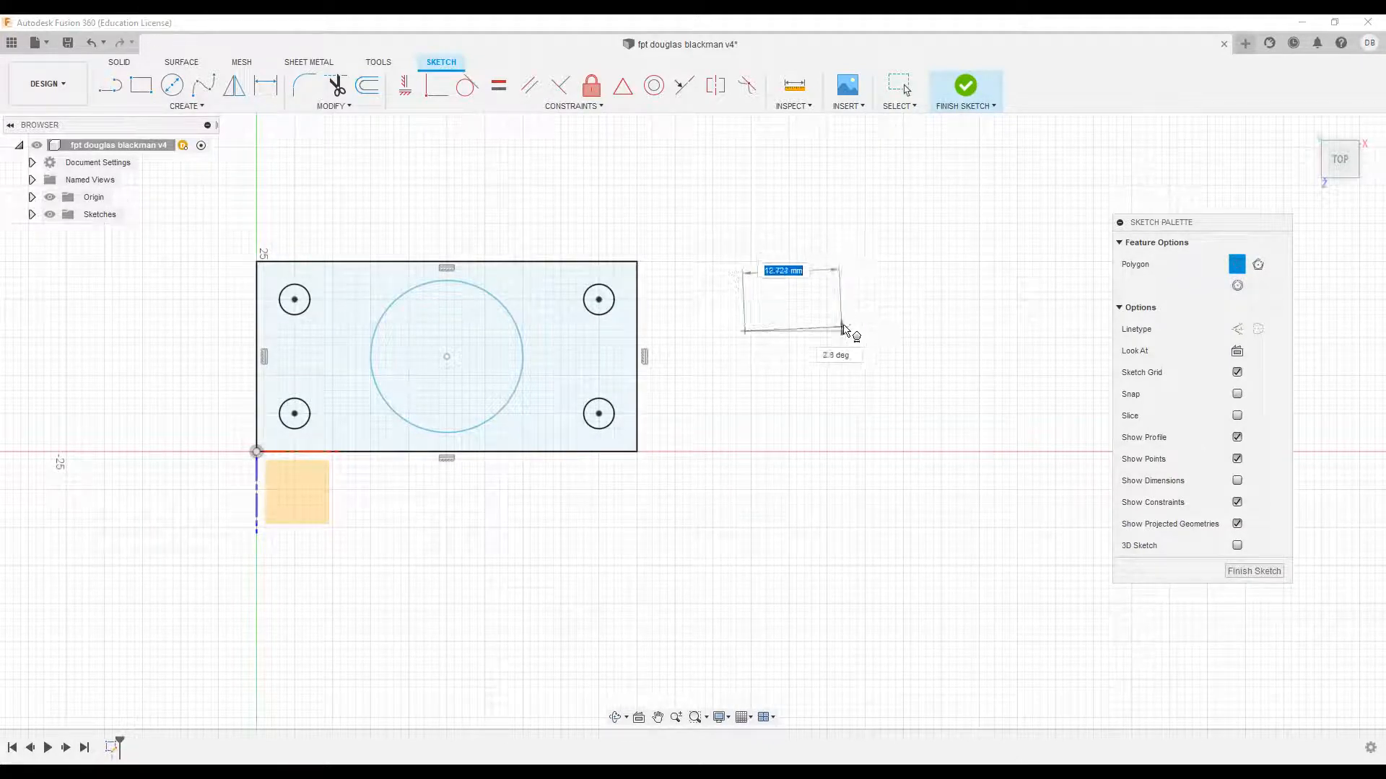
pyautogui.press('BackSpace')
pyautogui.write('10')
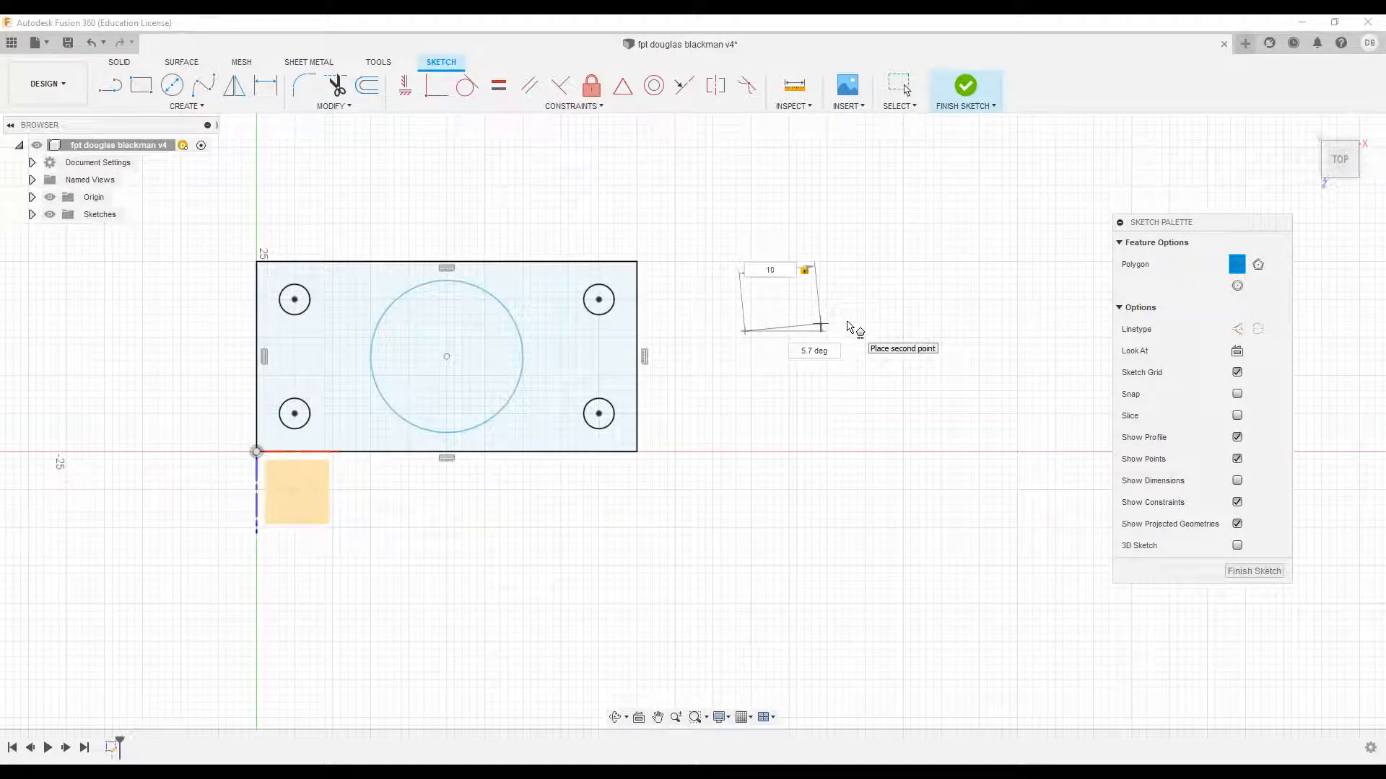
pyautogui.press('Tab')
pyautogui.write('0')
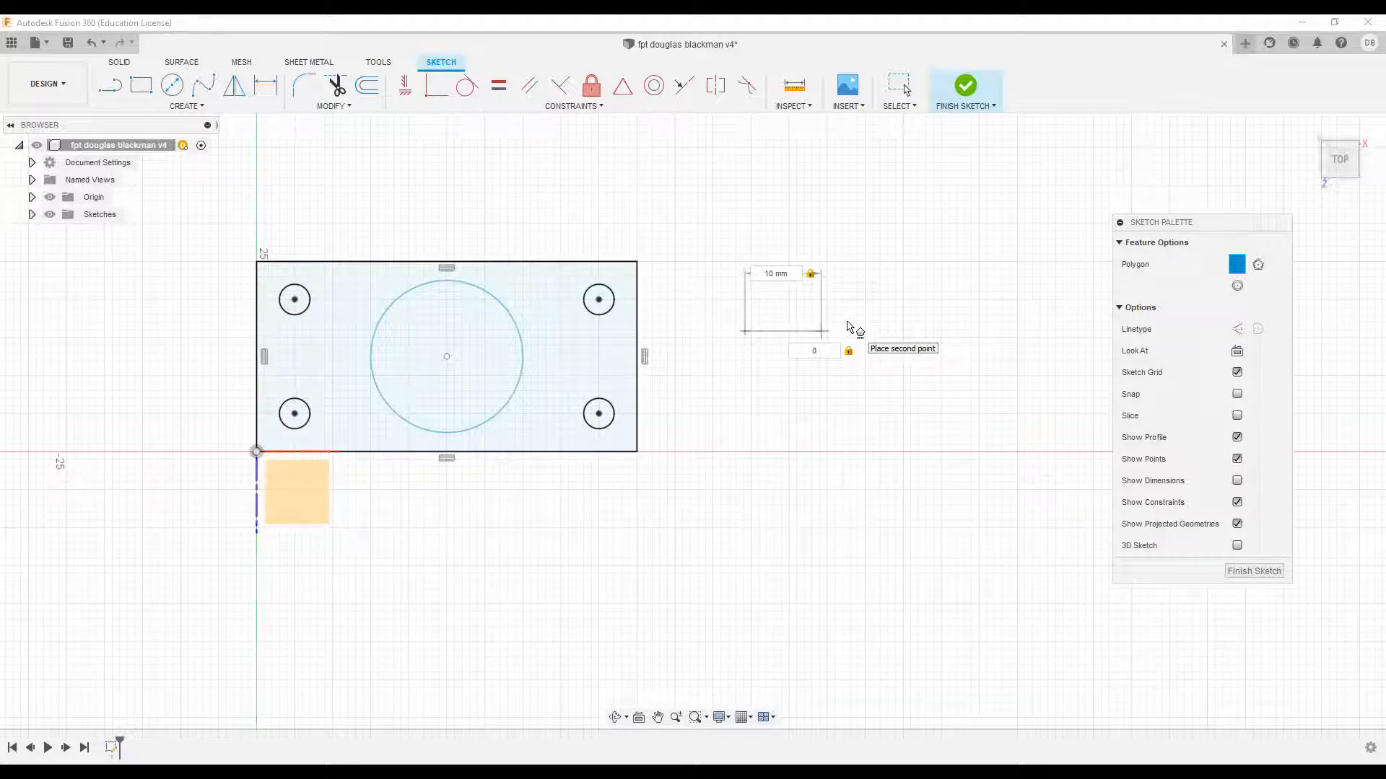
pyautogui.press('Return')
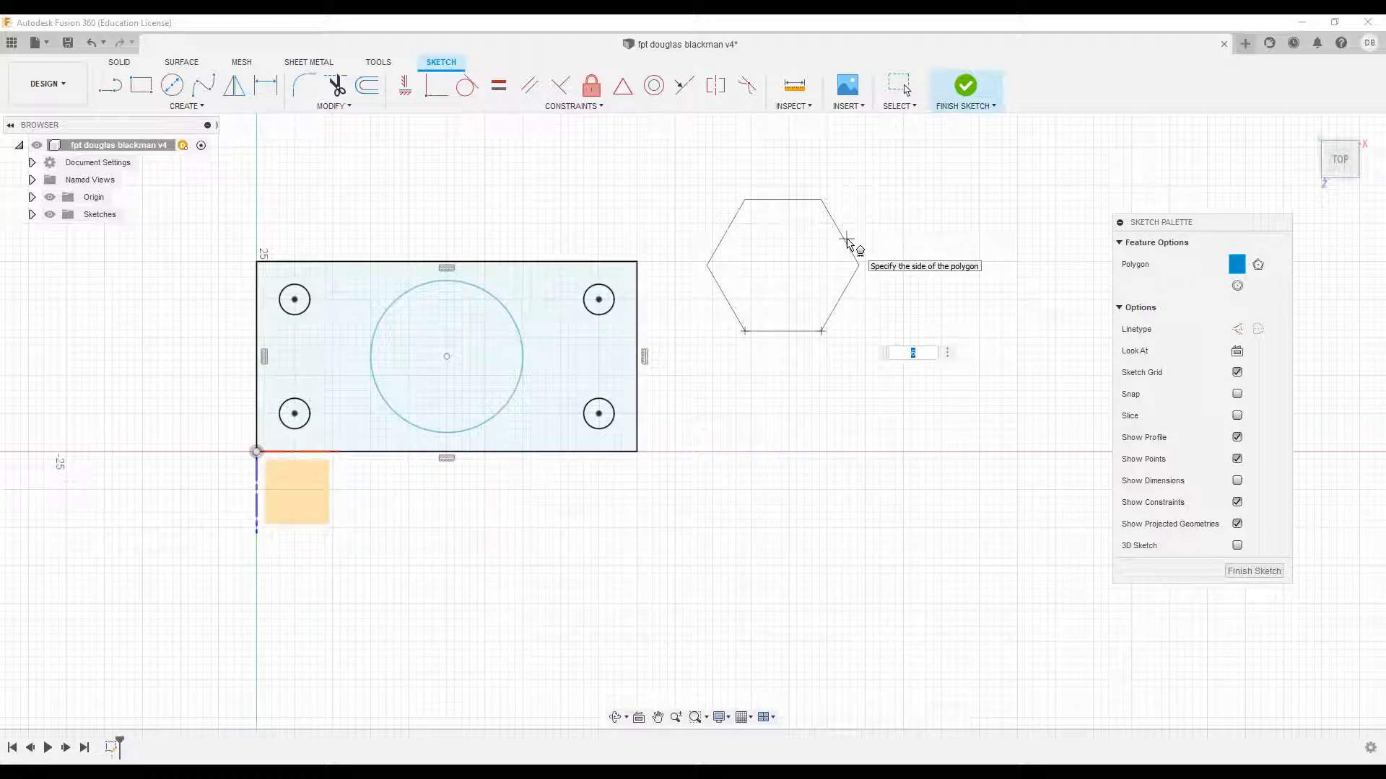
# - Try 4, 5 and 7 sides for the edge polygon and place it as a hexagon above its base edge
pyautogui.press('BackSpace')
pyautogui.write('4')
pyautogui.press('BackSpace')
pyautogui.write('5')
pyautogui.press('BackSpace')
pyautogui.write('7')
pyautogui.click(848, 244)
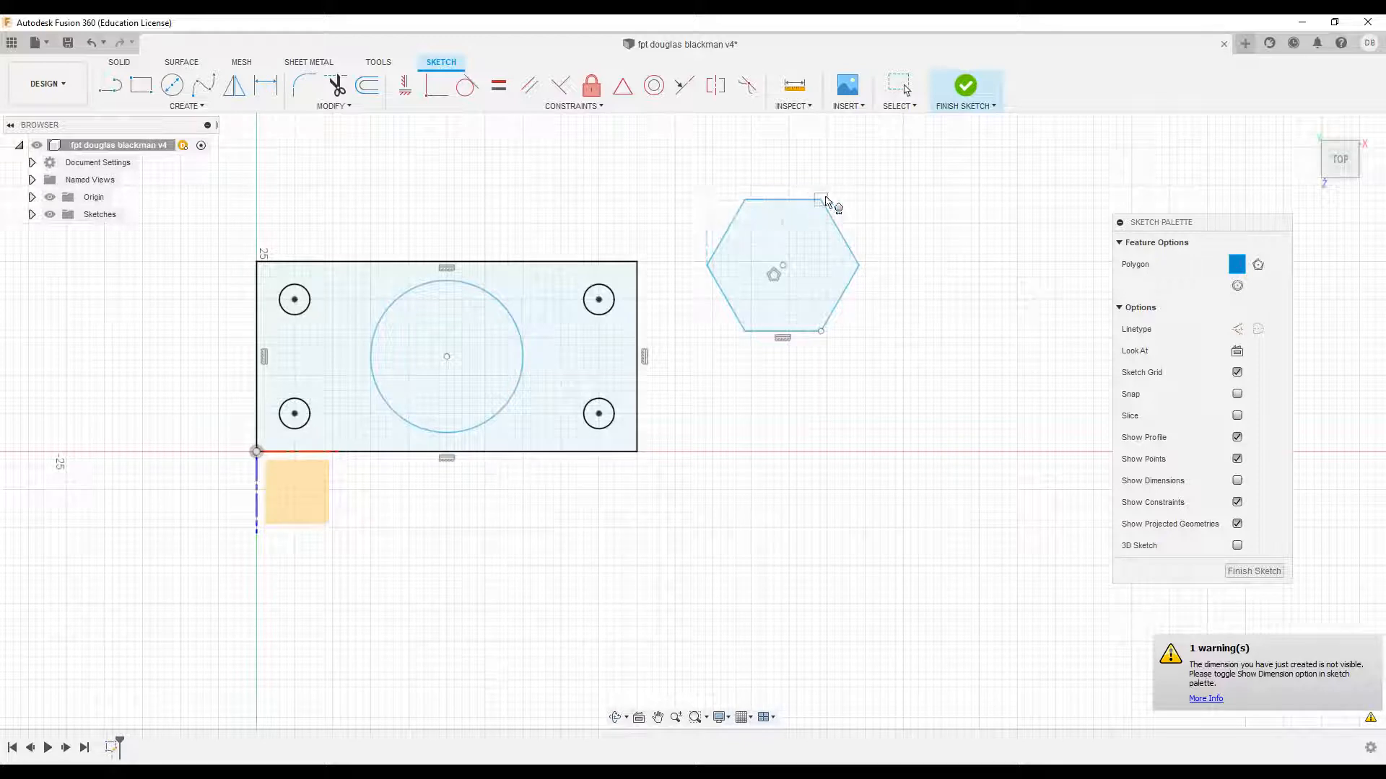
pyautogui.press('Escape')
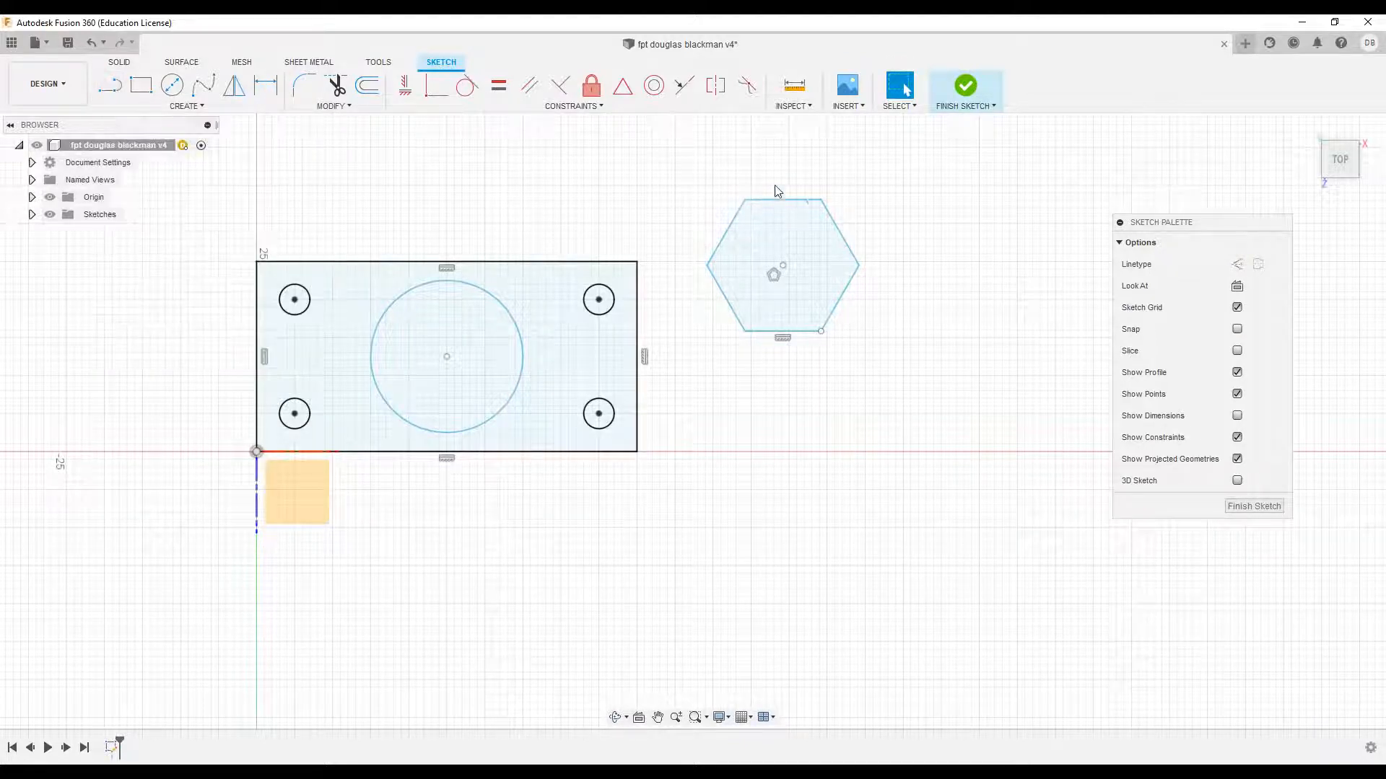
# - Delete the hexagon together with its leftover base construction line and centre point
pyautogui.doubleClick(790, 200)
pyautogui.press('Delete')
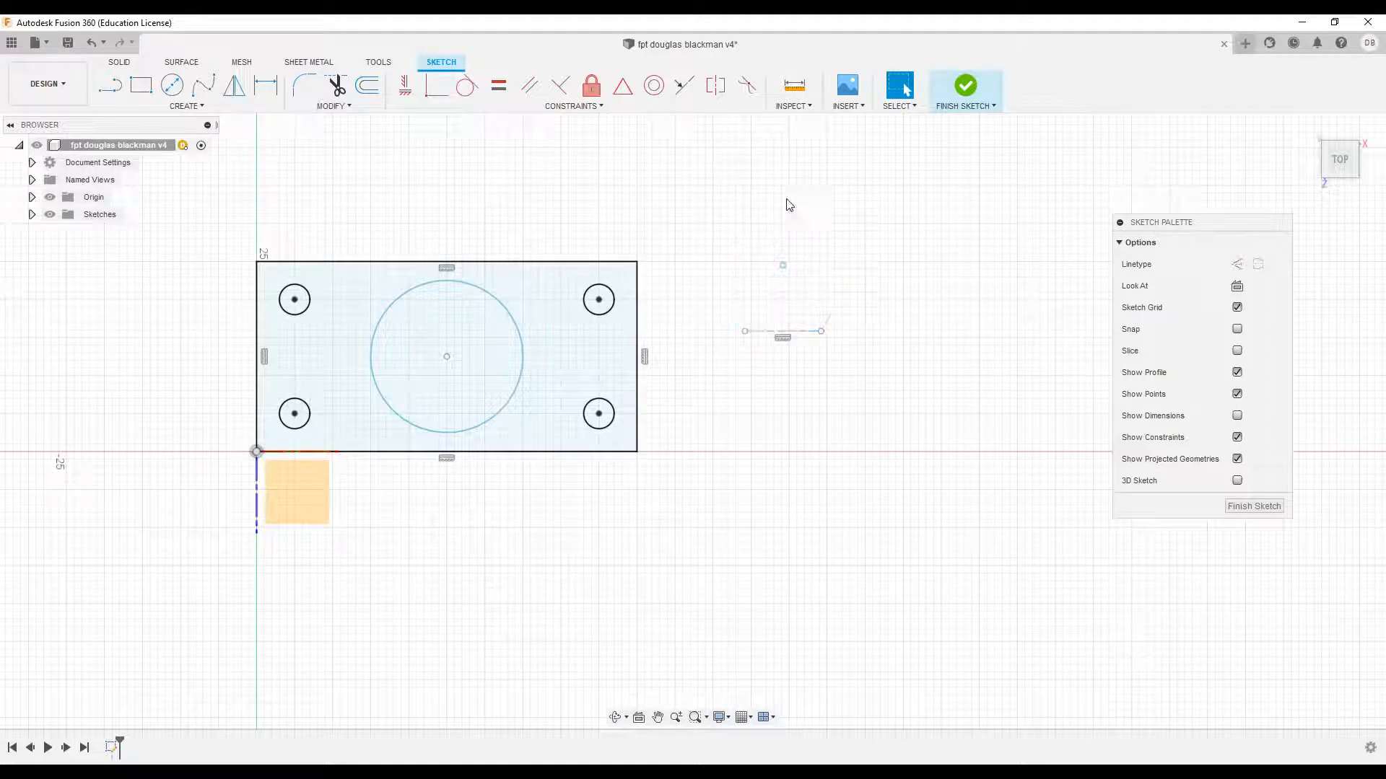
pyautogui.click(177, 106)
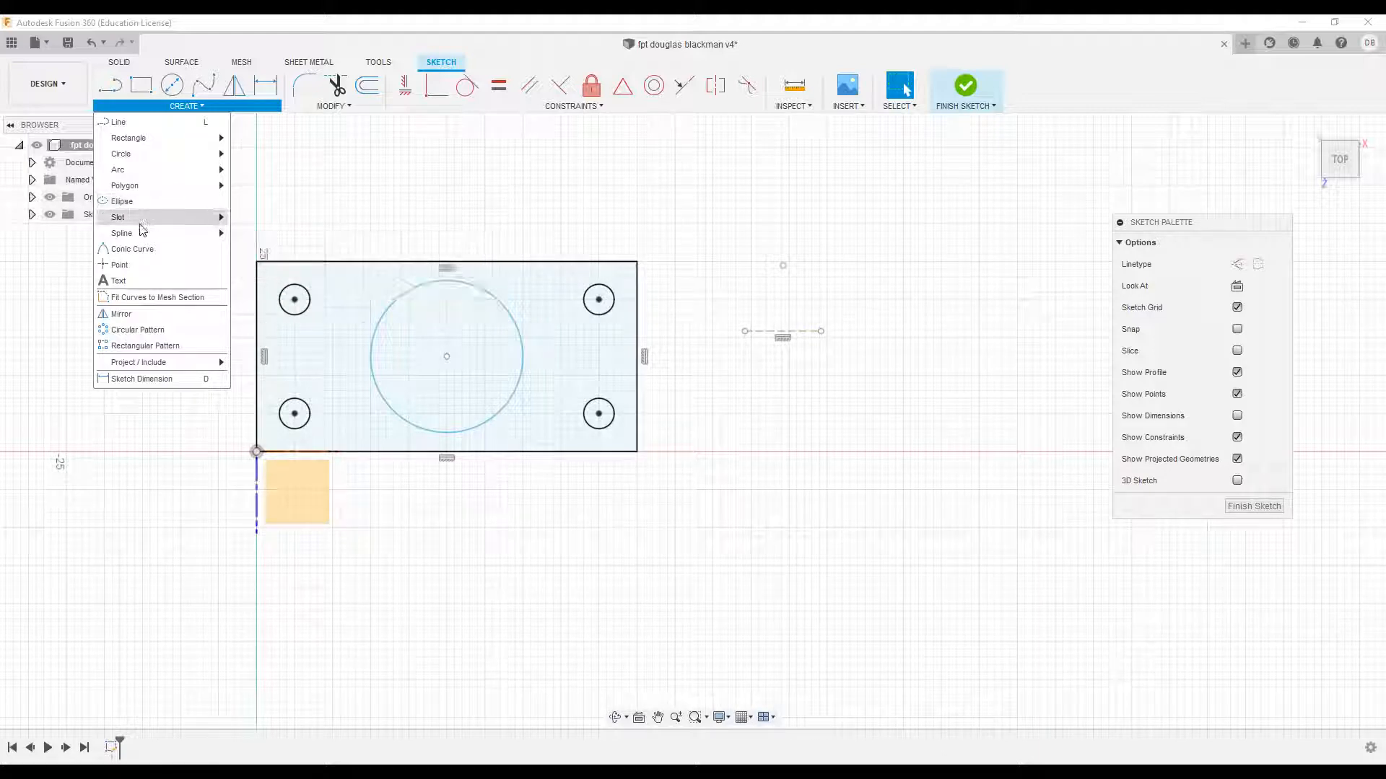
pyautogui.moveTo(136, 232)
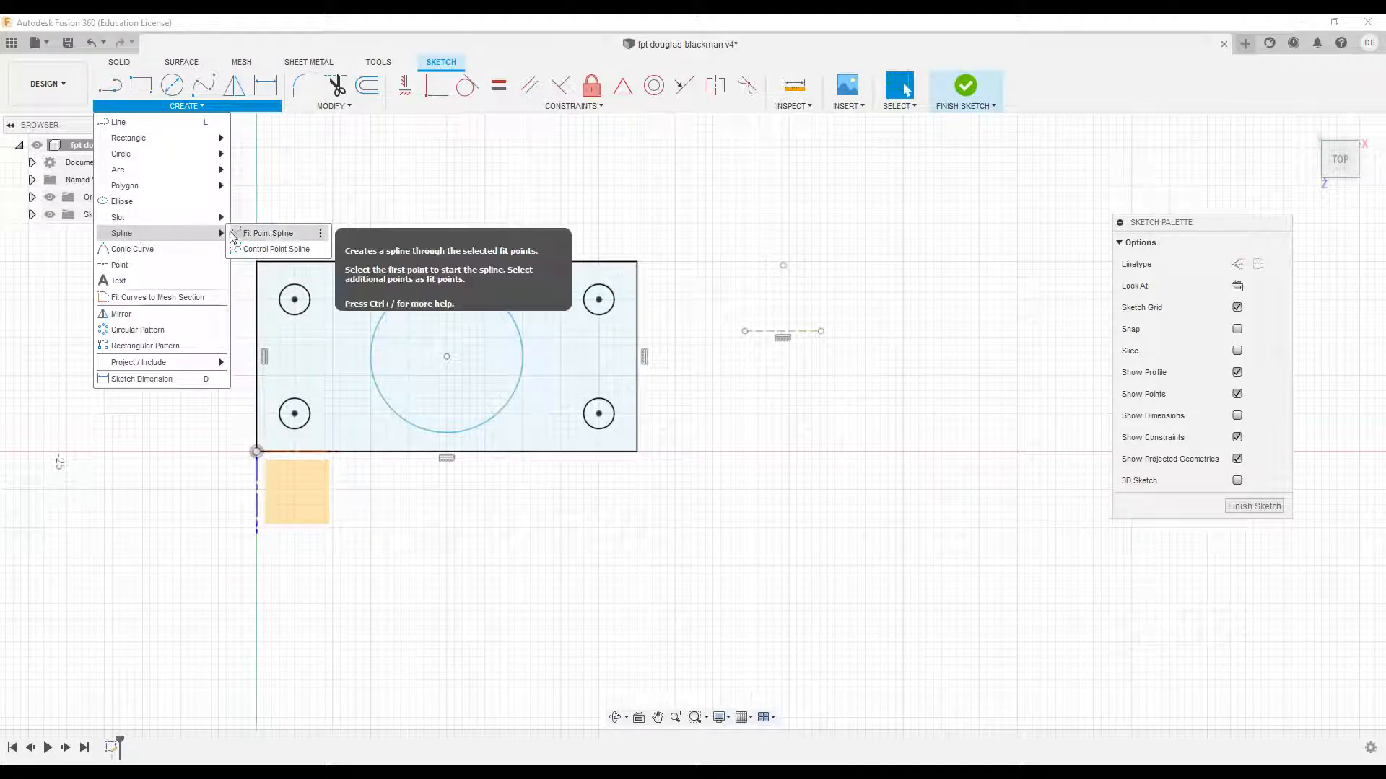
pyautogui.moveTo(184, 221)
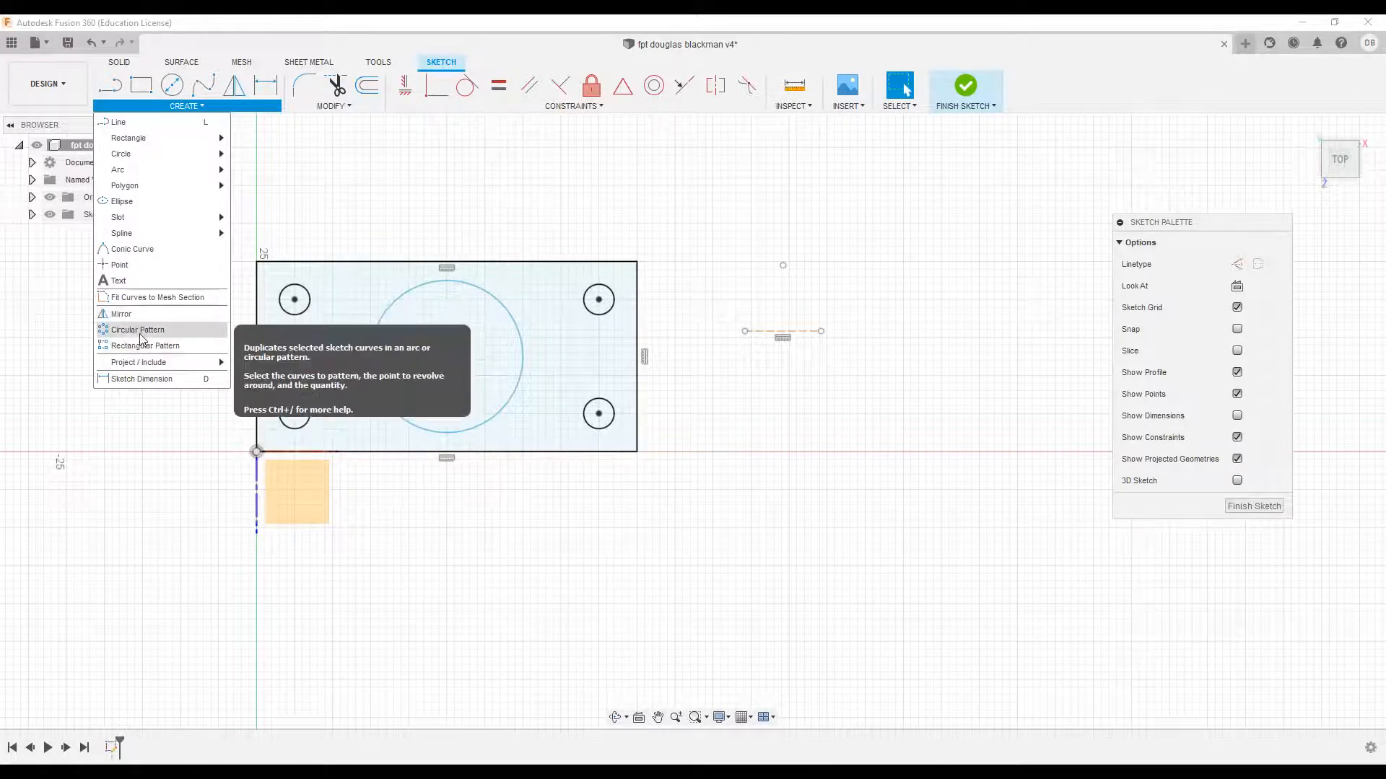
pyautogui.click(371, 204)
pyautogui.moveTo(877, 231); pyautogui.dragTo(723, 390)
pyautogui.press('Delete')
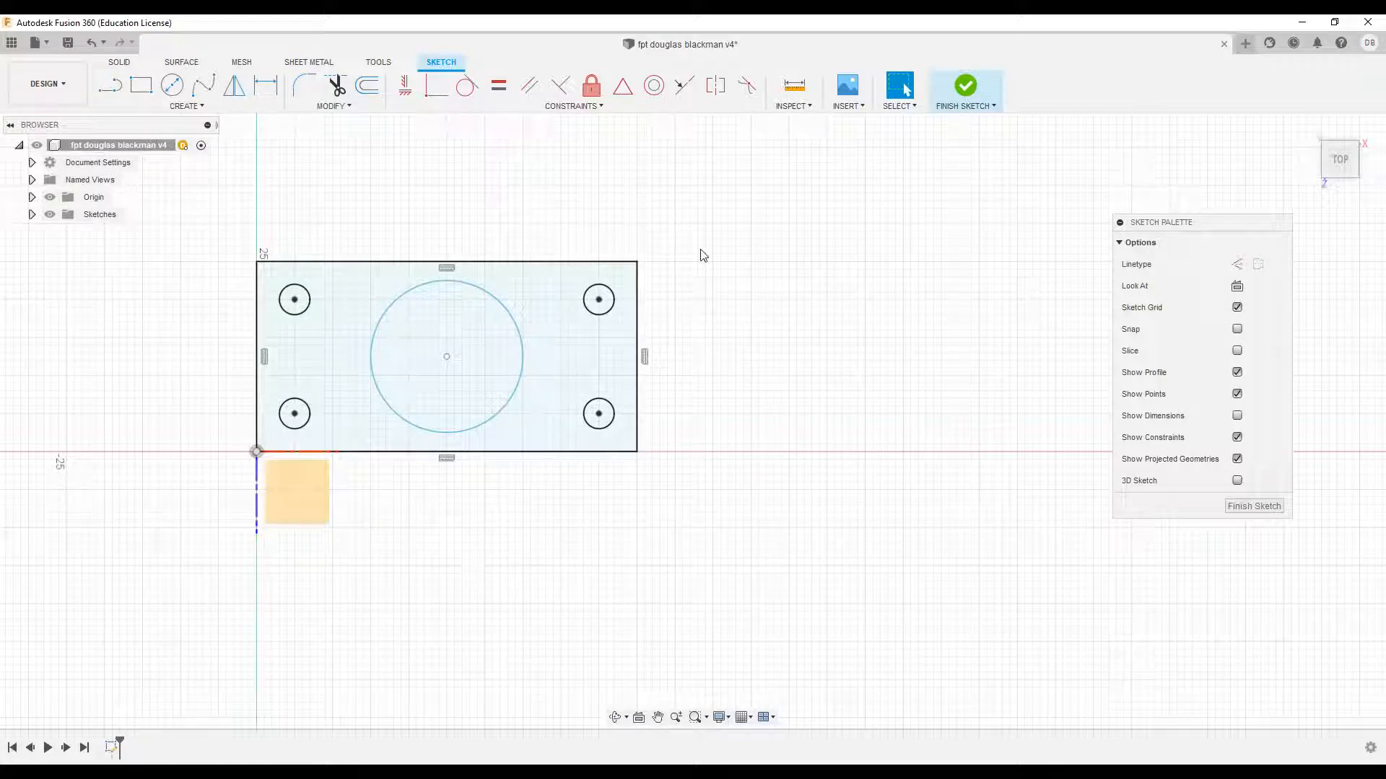
# - Start a sketch Mirror and select the whole plate, its rectangle and all five circles, as the objects
pyautogui.moveTo(669, 233); pyautogui.dragTo(652, 433, button='middle')
pyautogui.scroll(-1, 635, 578)
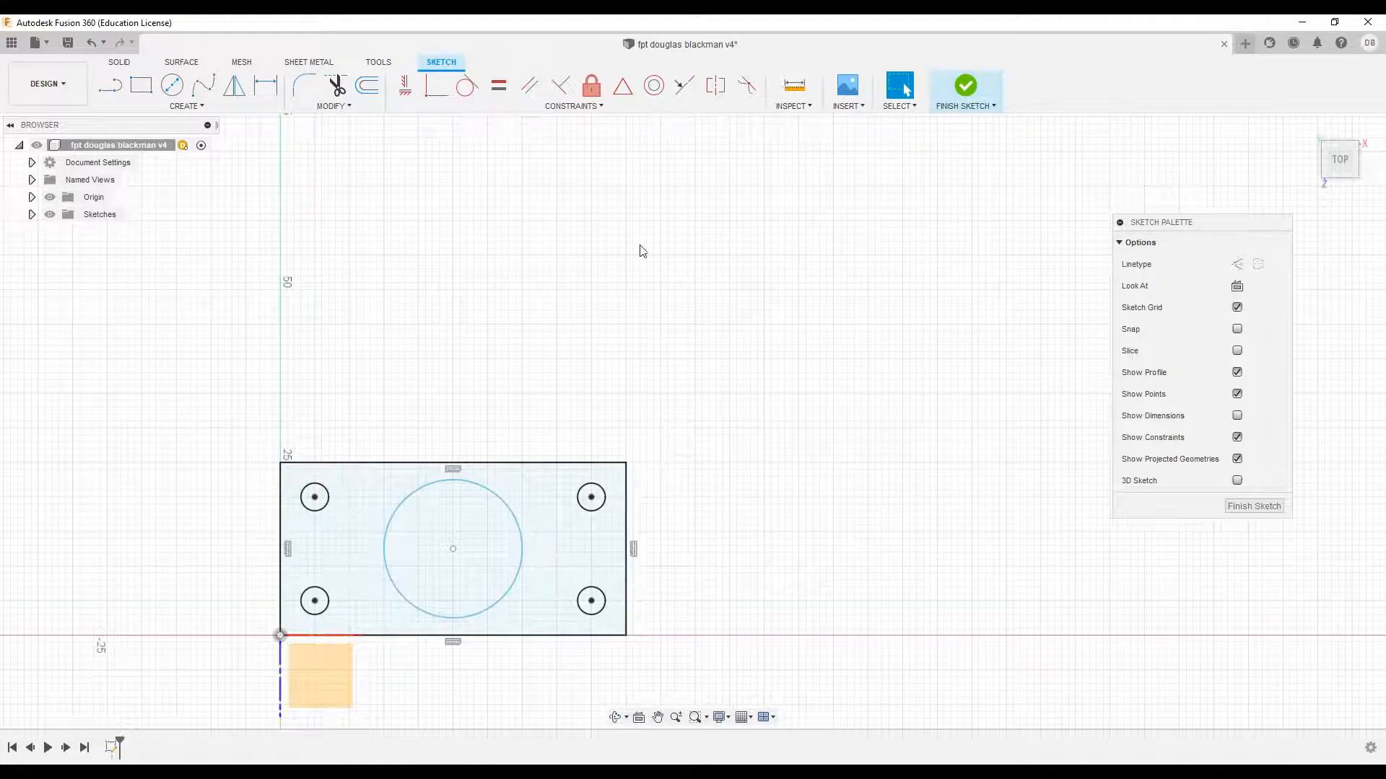
pyautogui.click(236, 86)
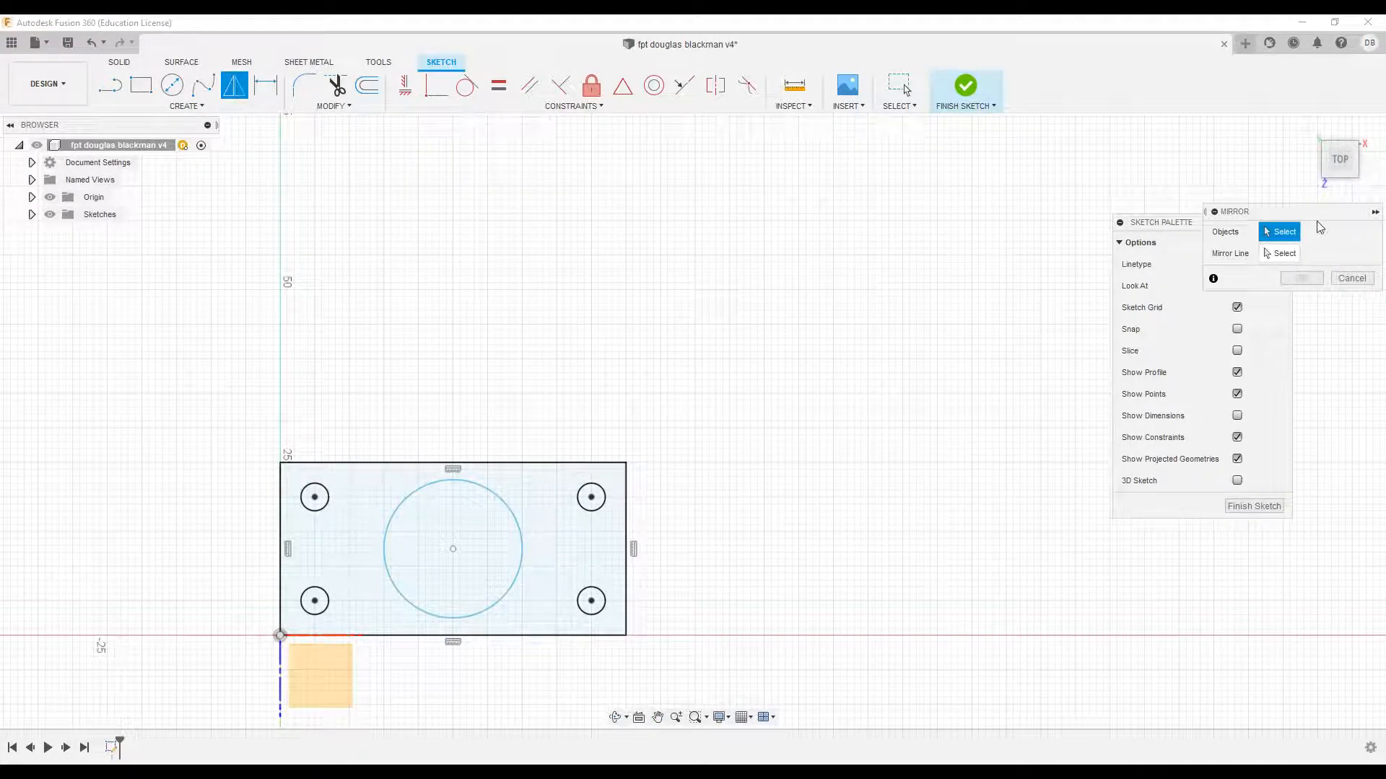
pyautogui.moveTo(1320, 213); pyautogui.dragTo(546, 153)
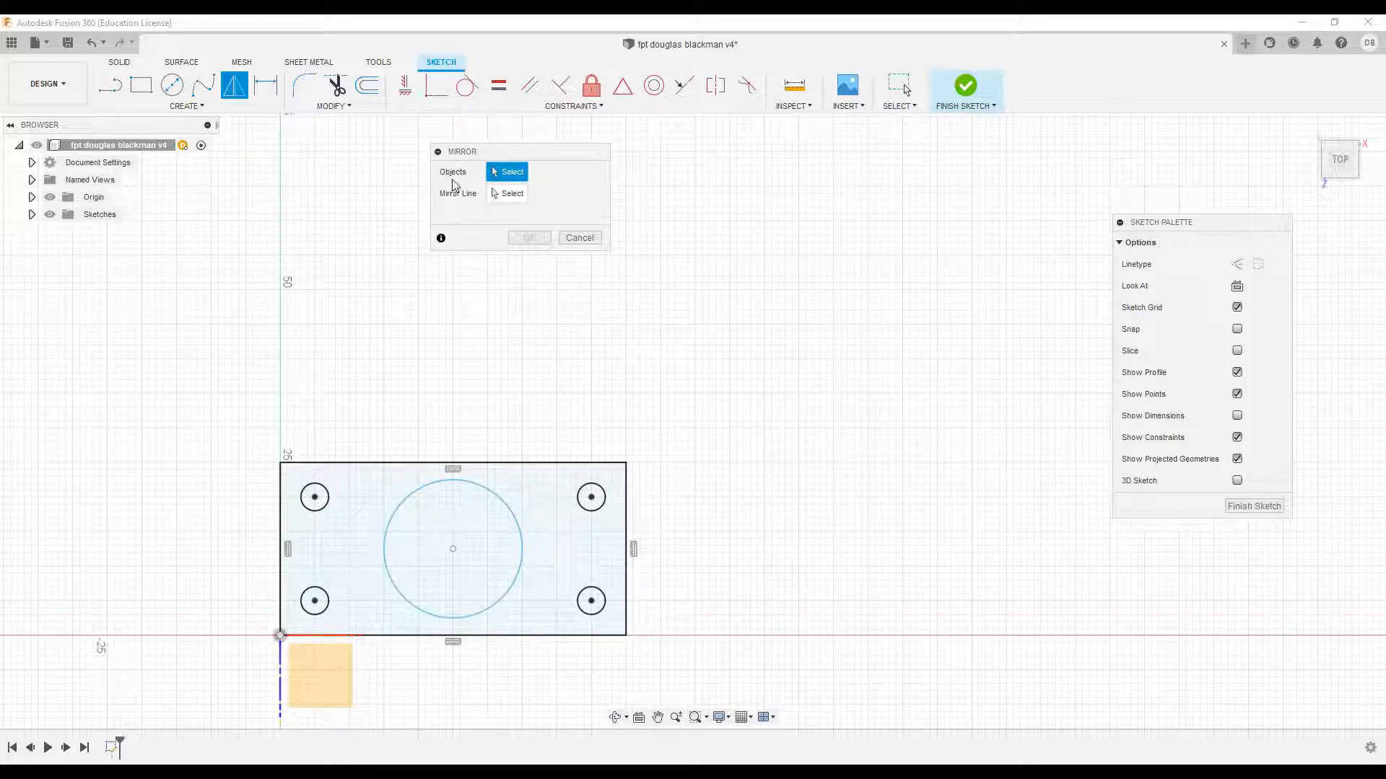
pyautogui.click(327, 505)
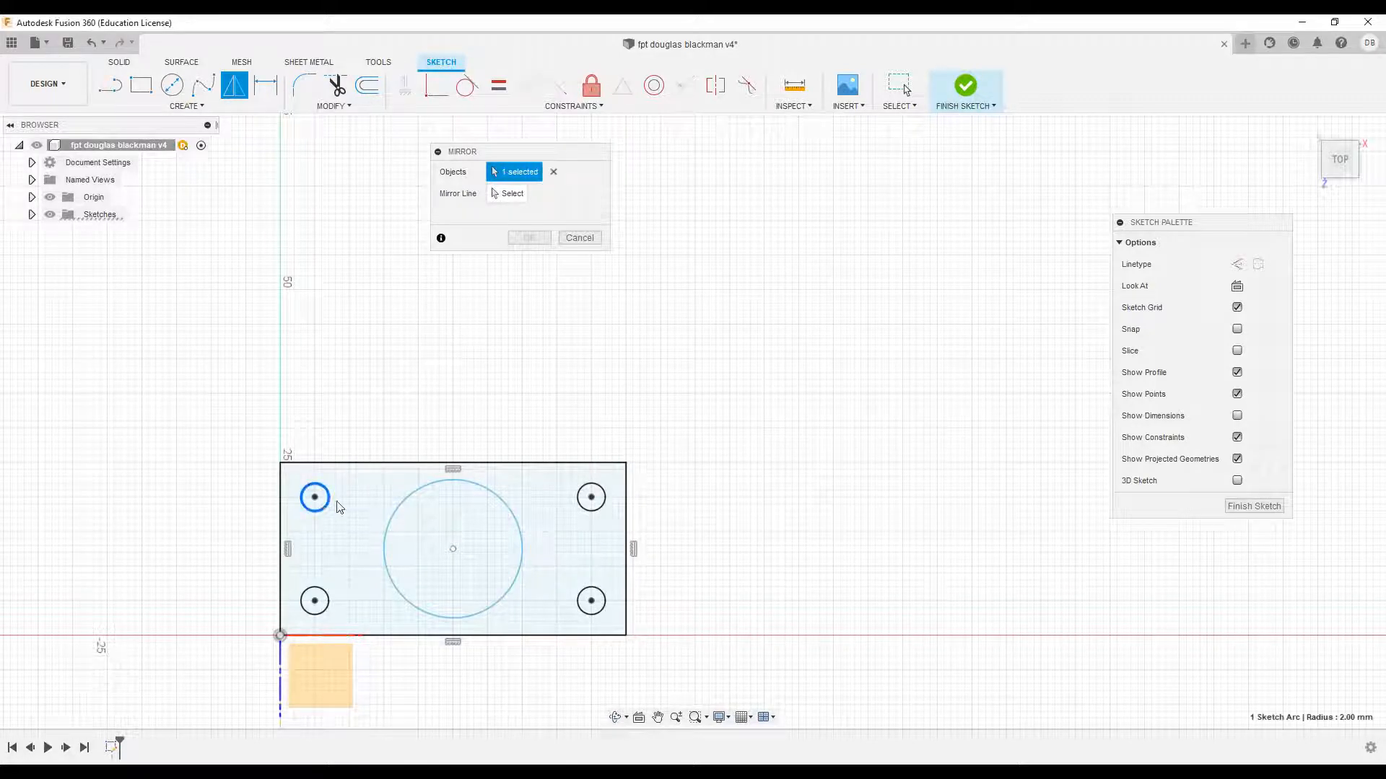
pyautogui.click(406, 508)
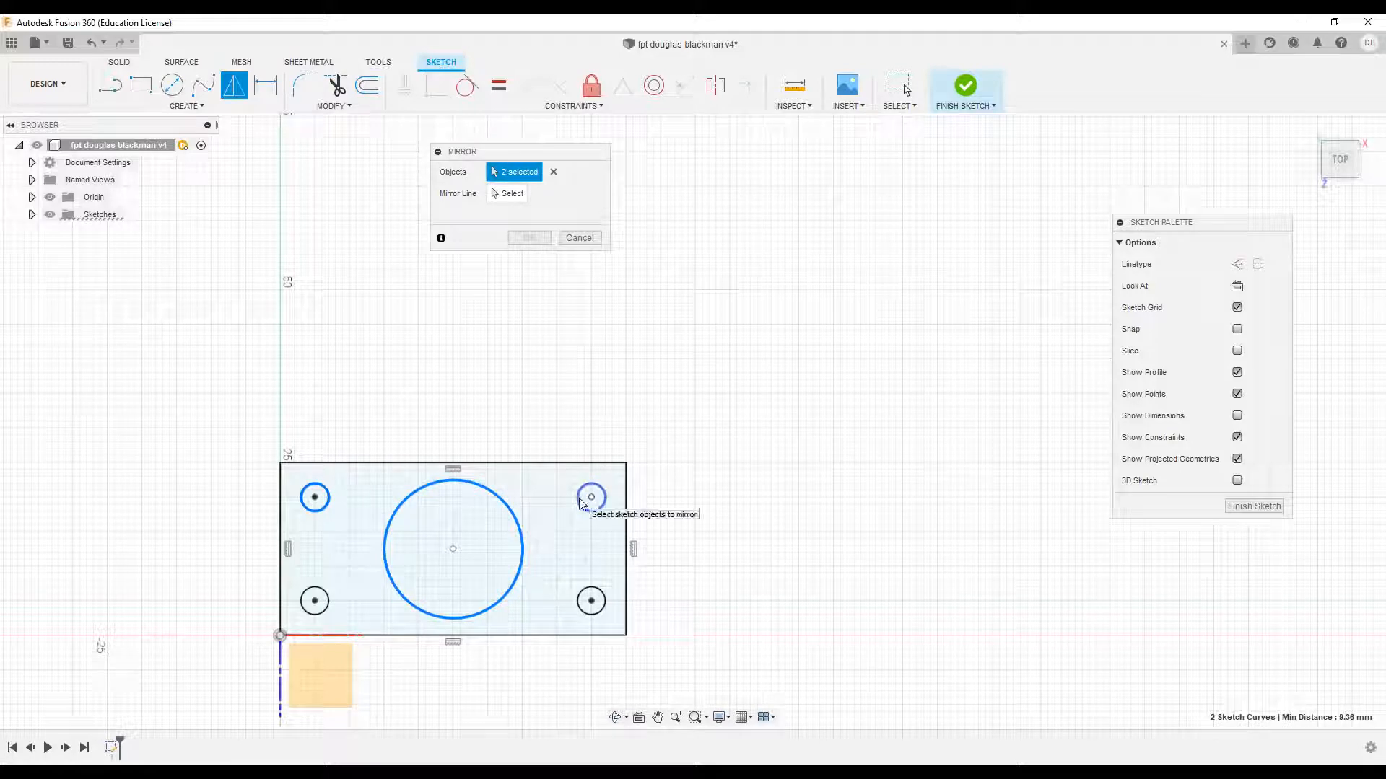
pyautogui.click(582, 594)
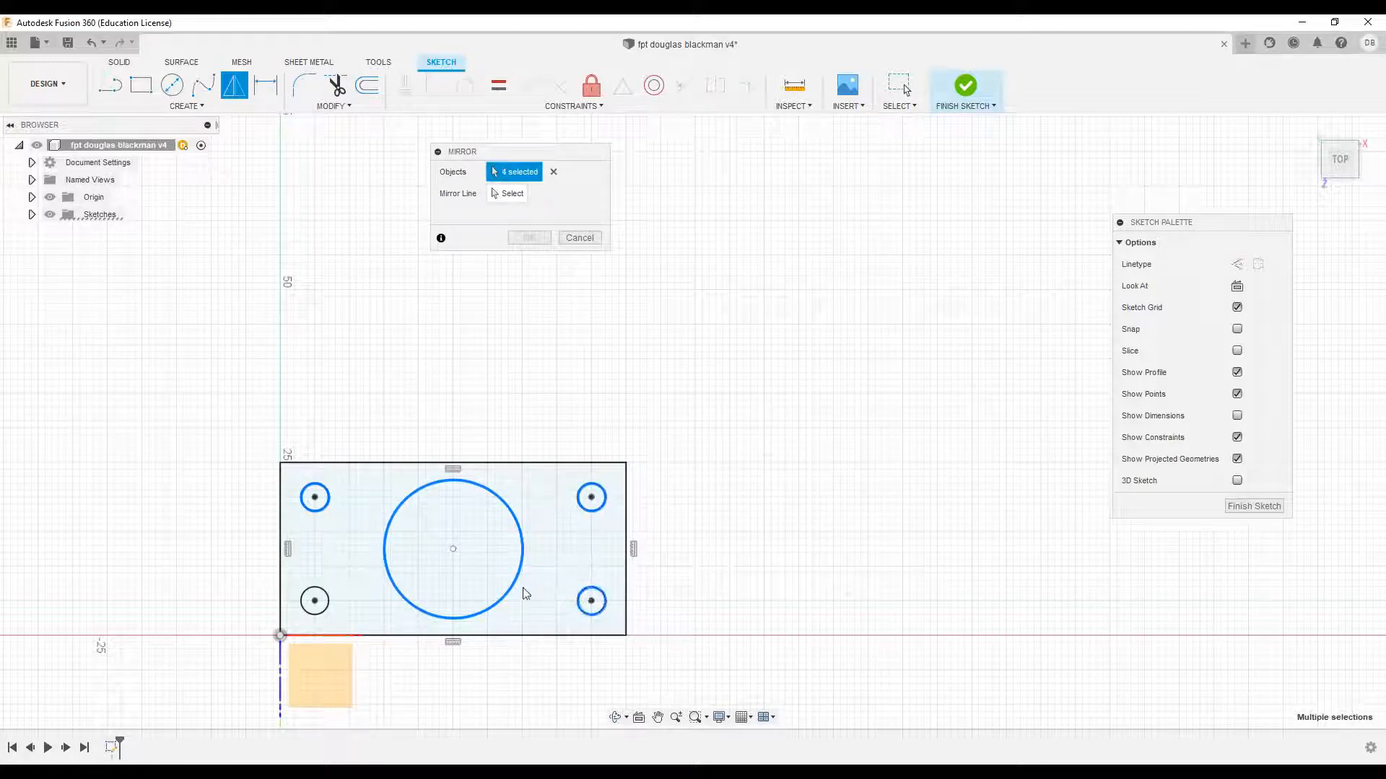
pyautogui.click(306, 592)
pyautogui.moveTo(218, 436); pyautogui.dragTo(691, 686)
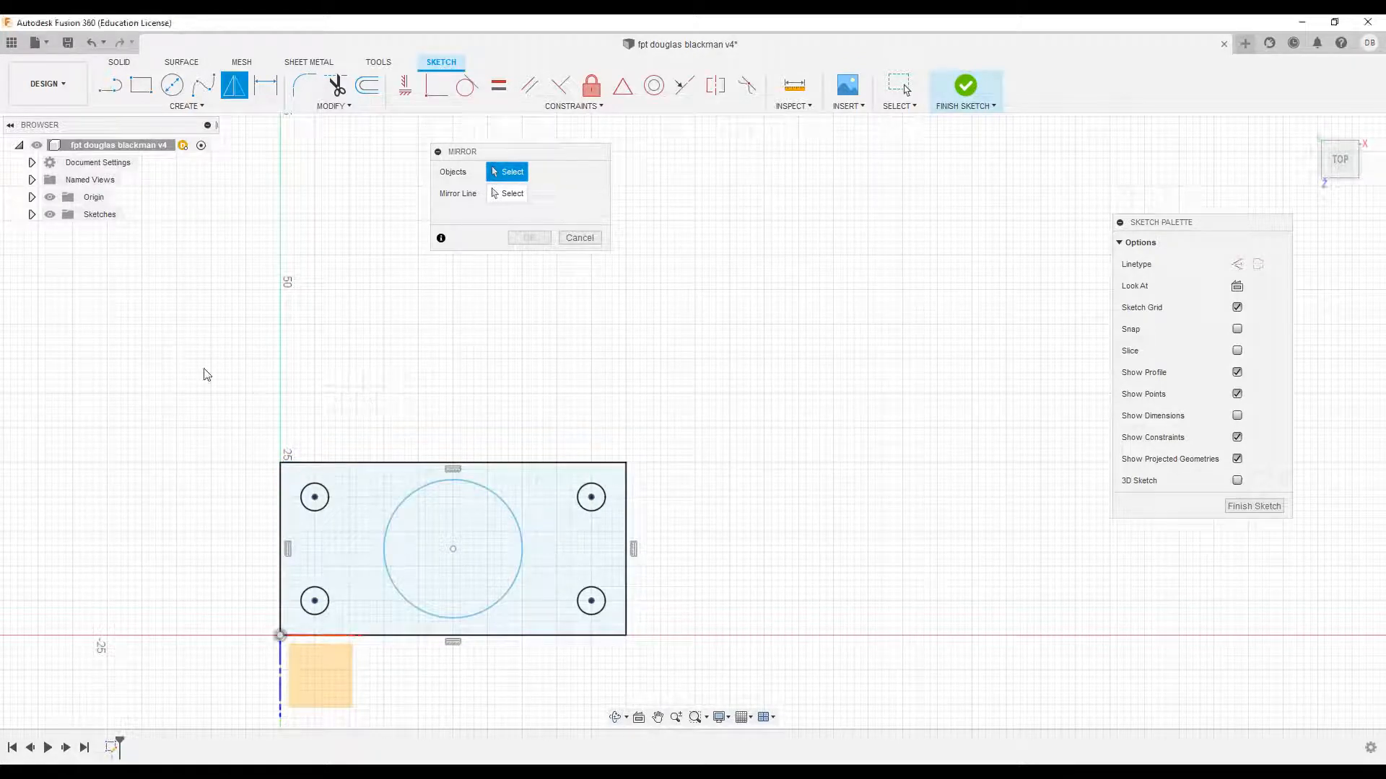
pyautogui.moveTo(203, 370); pyautogui.dragTo(706, 701)
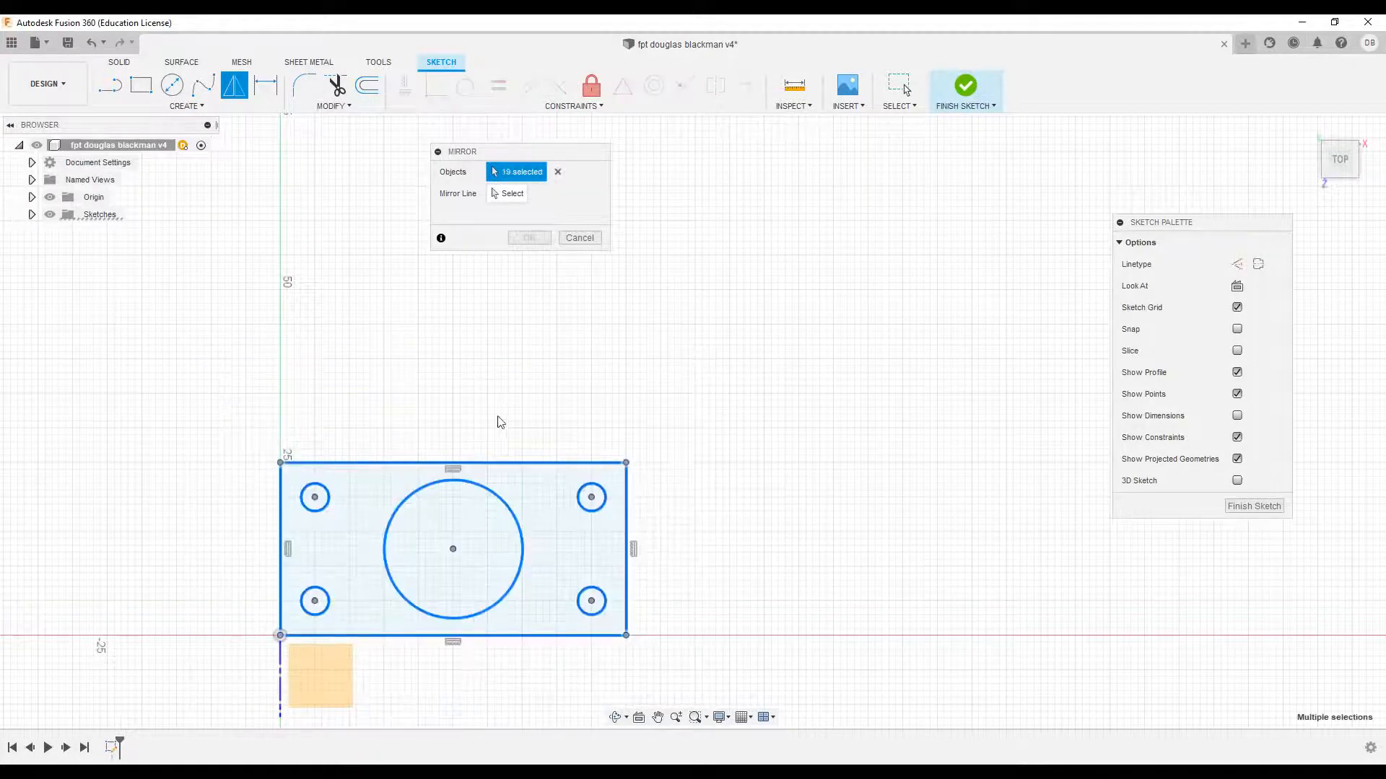
# - Exclude the plate's upper edge from the objects and mirror the rest of the sketch across that edge
pyautogui.click(506, 195)
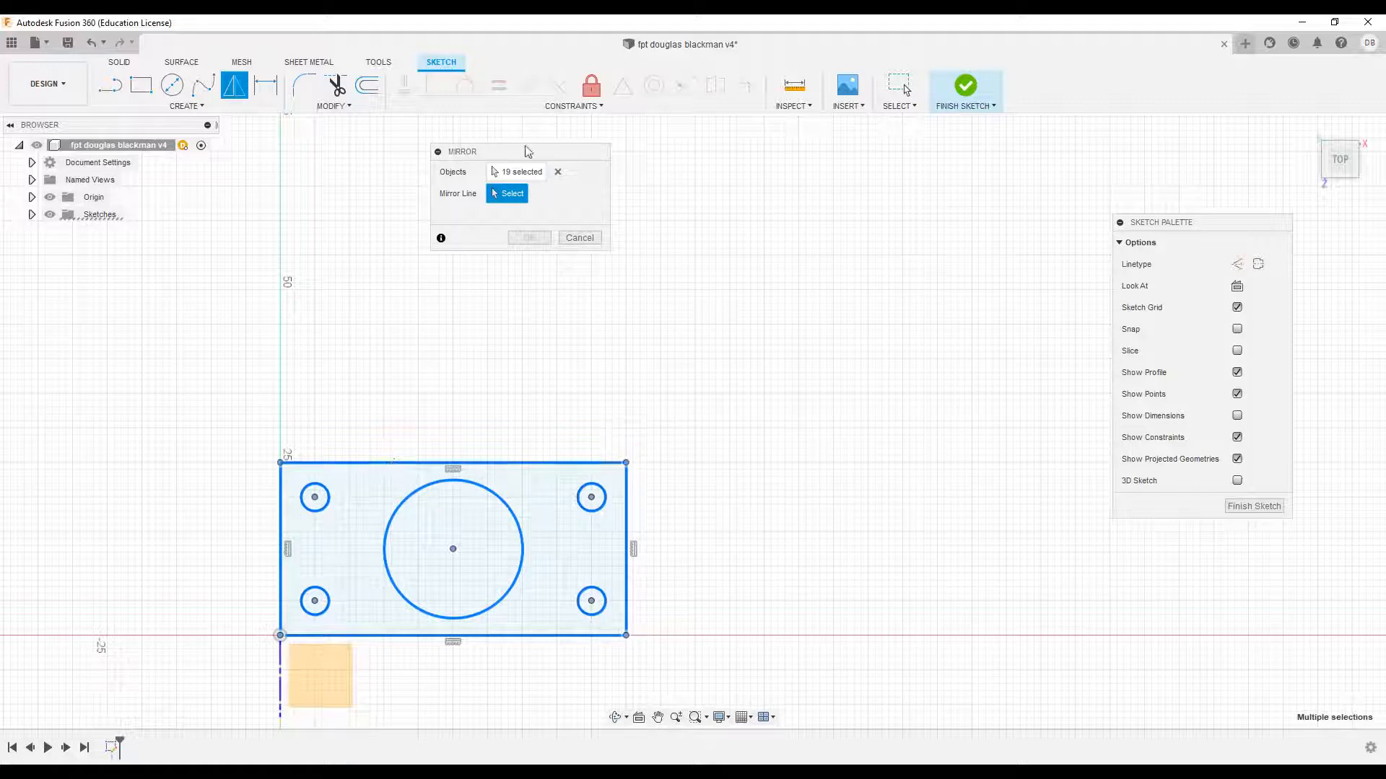
pyautogui.click(514, 172)
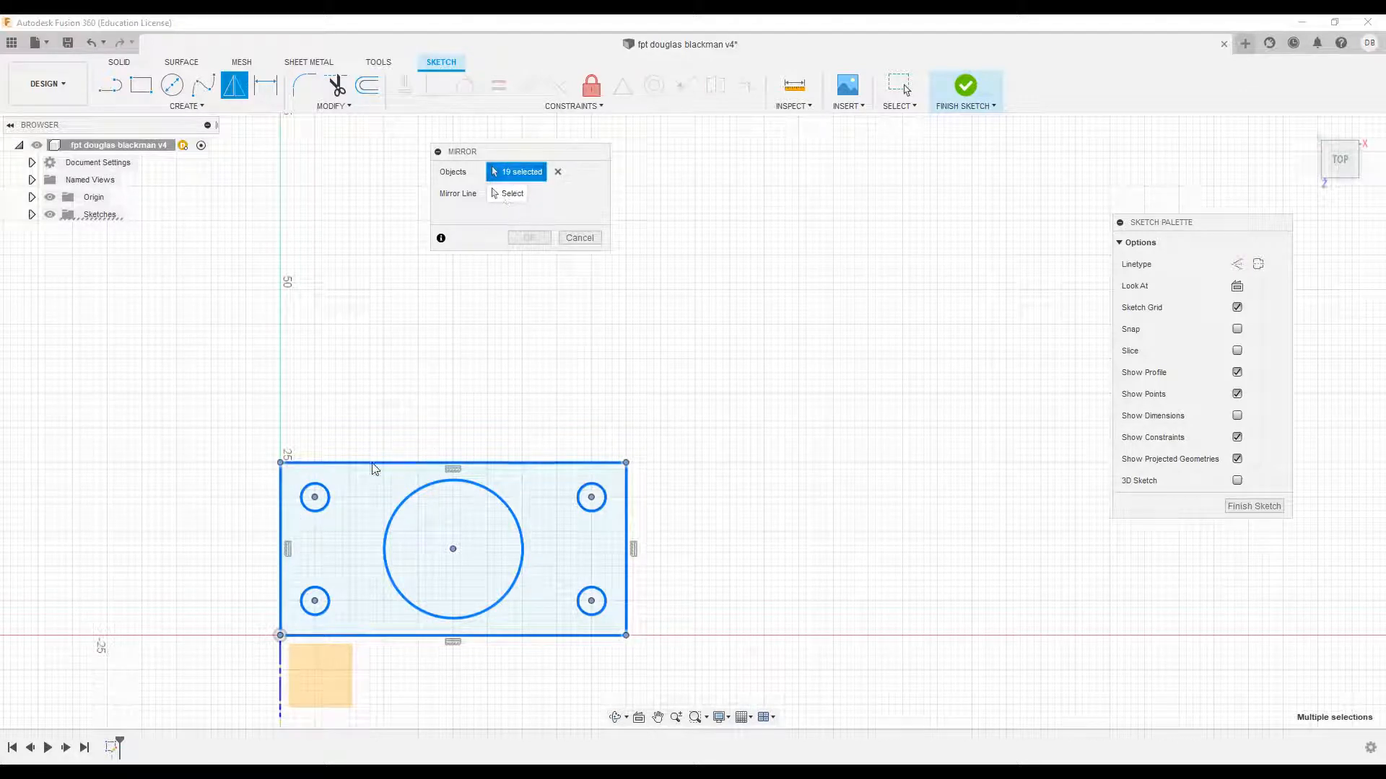
pyautogui.click(373, 464)
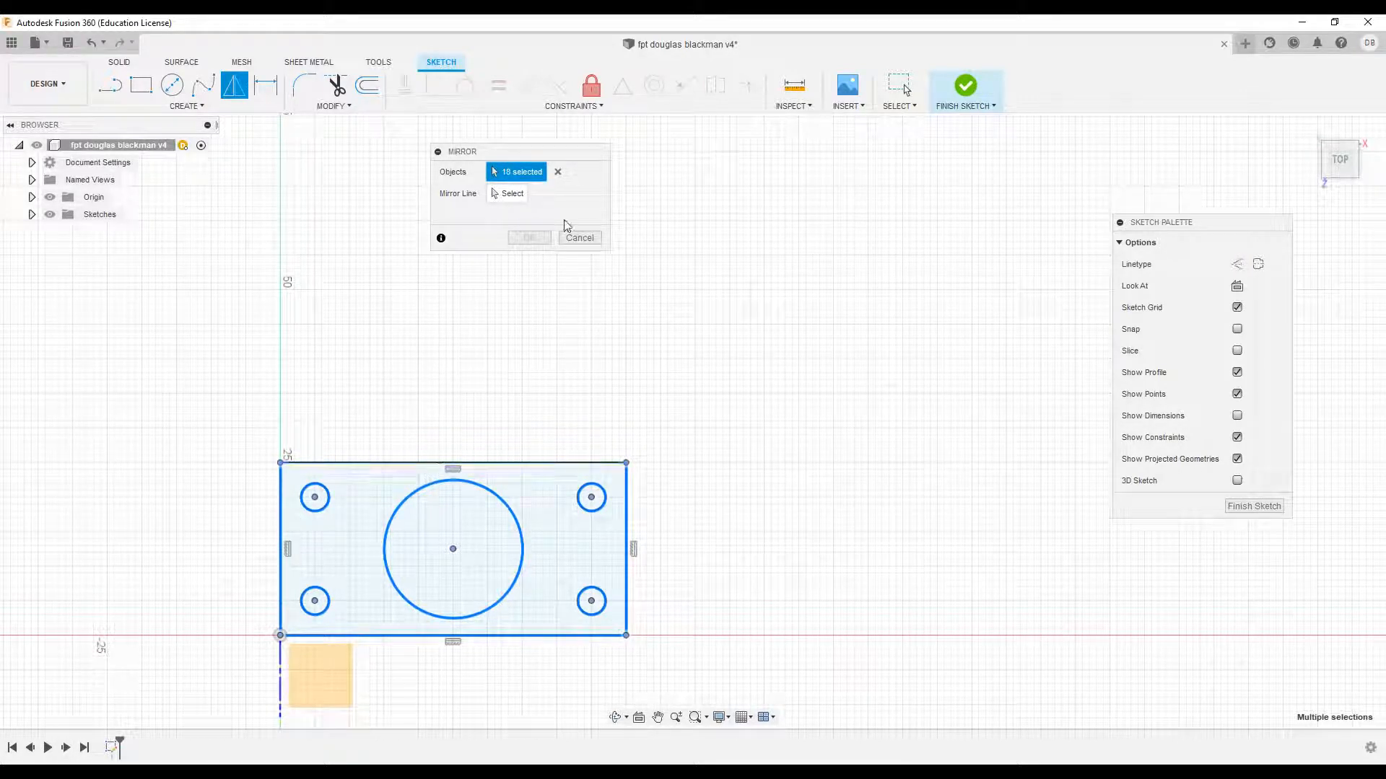
pyautogui.click(507, 194)
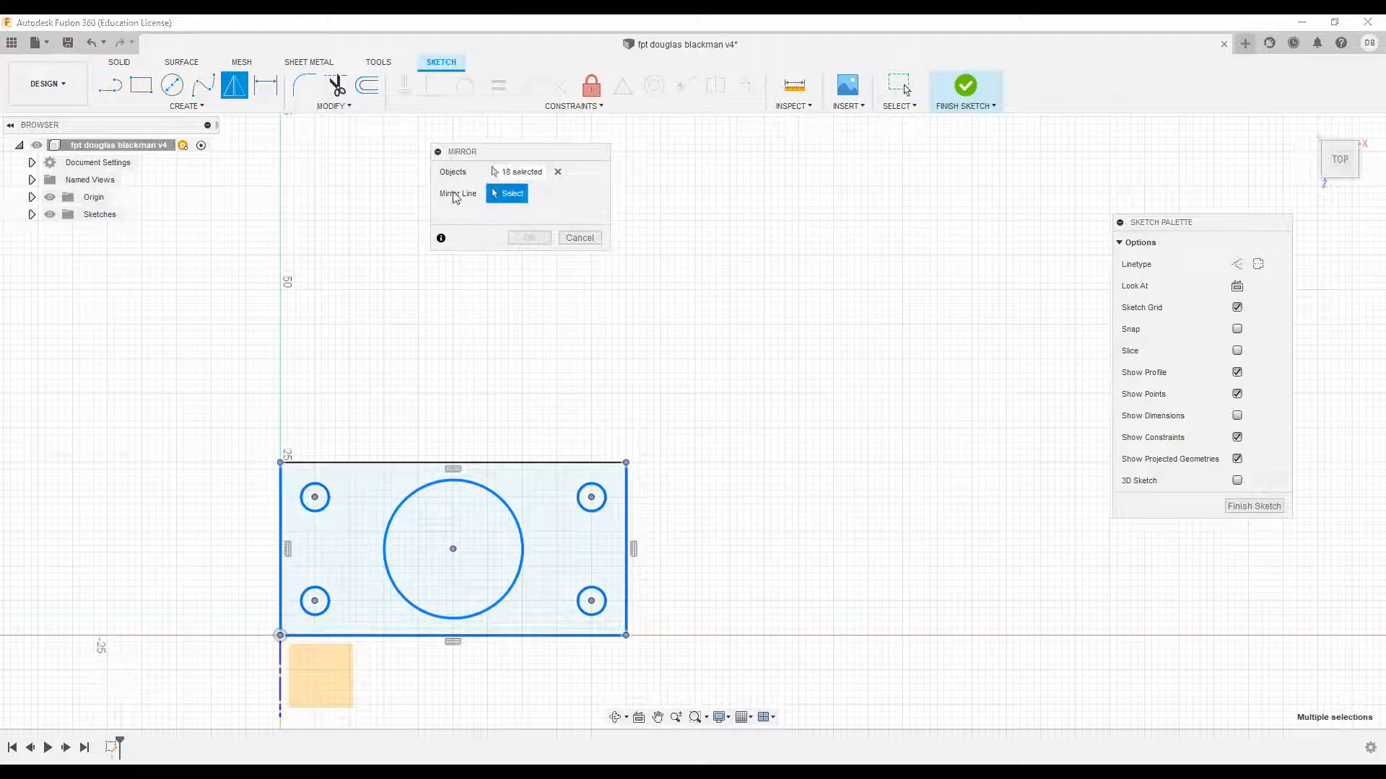
pyautogui.click(372, 466)
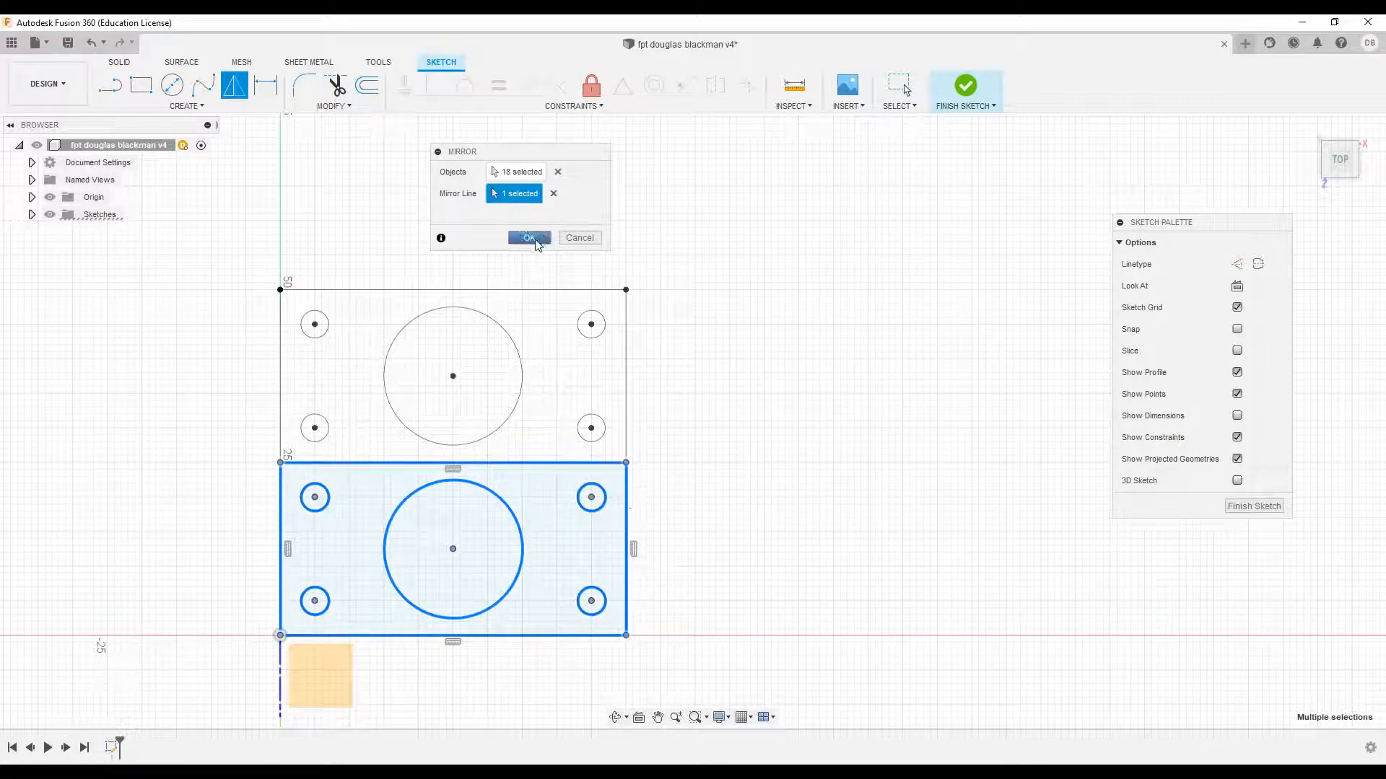
pyautogui.click(529, 238)
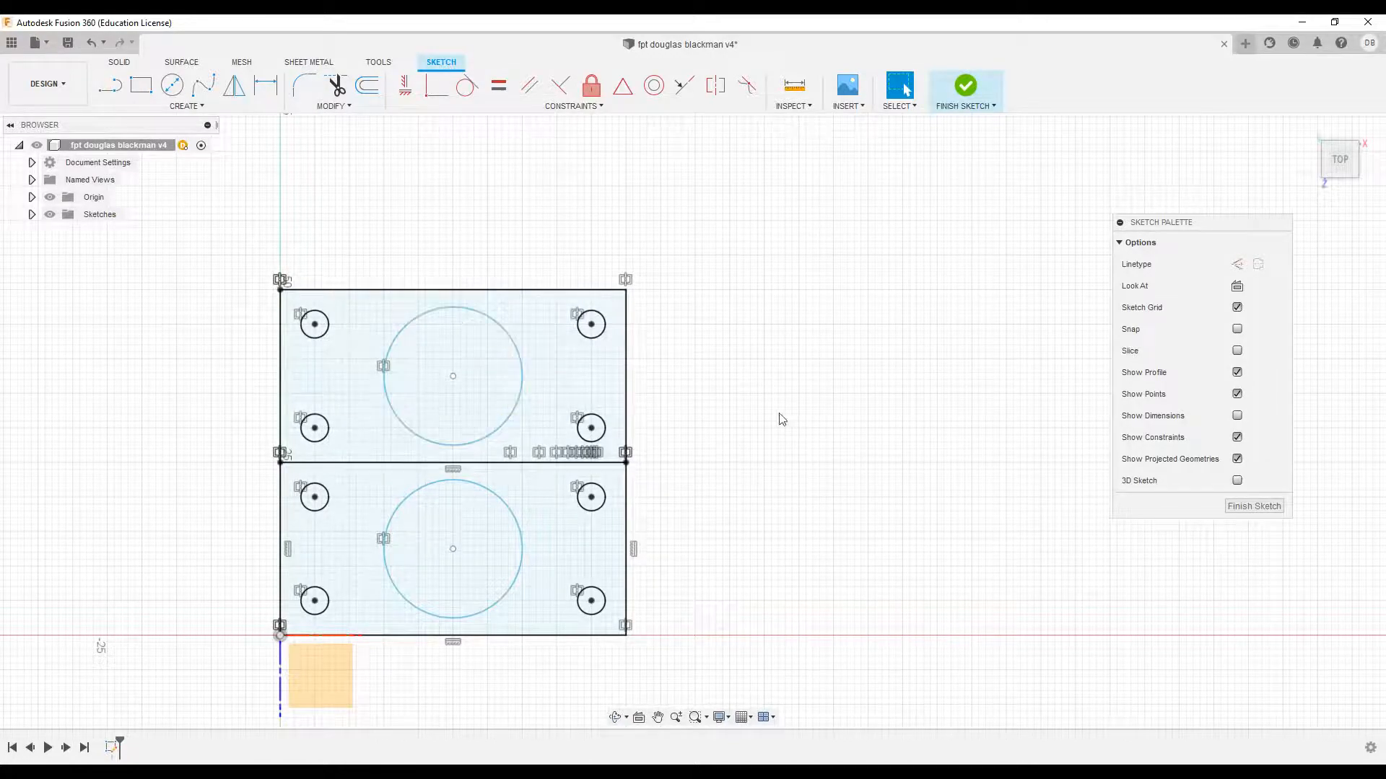
# - Show the sketch dimensions and set the diameter of the original plate's lower-right circle to 10 mm
pyautogui.moveTo(699, 443); pyautogui.dragTo(749, 346, button='middle')
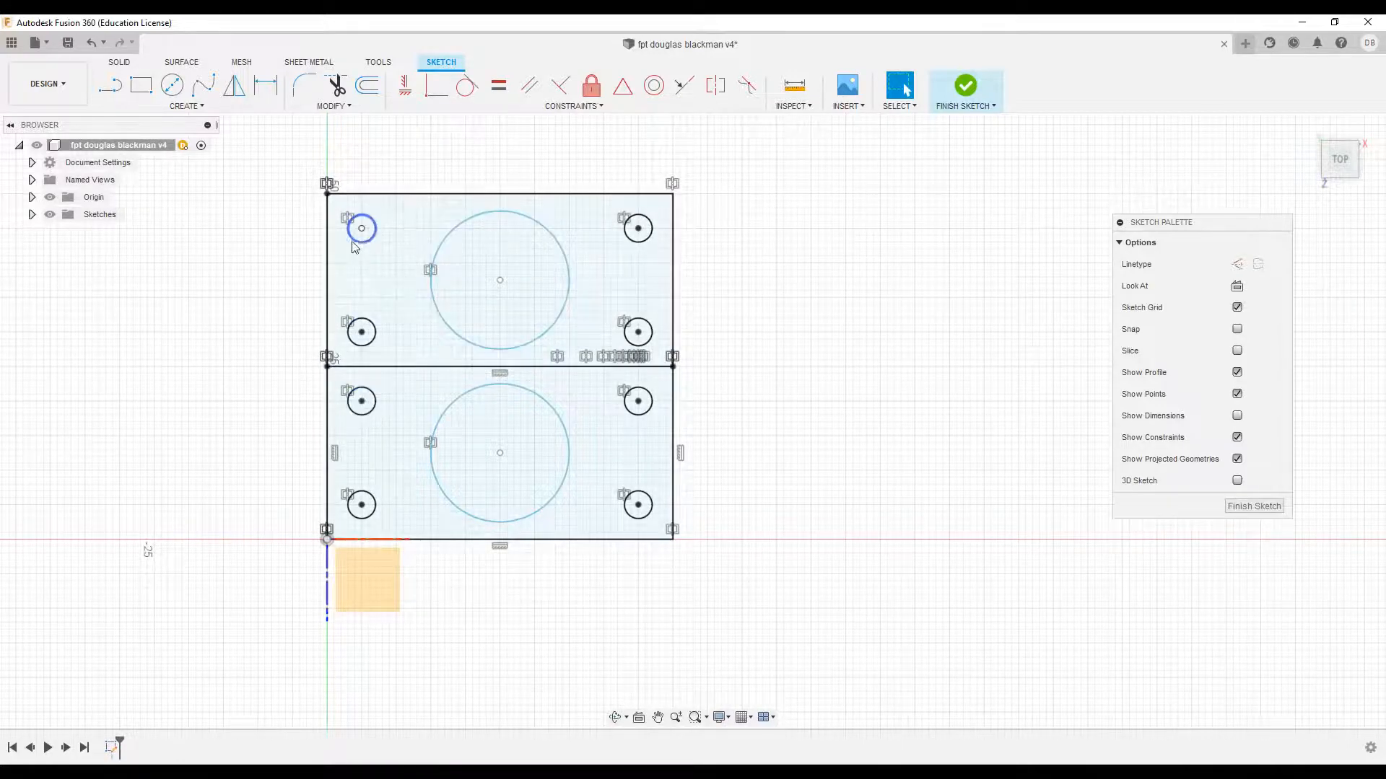
pyautogui.click(424, 367)
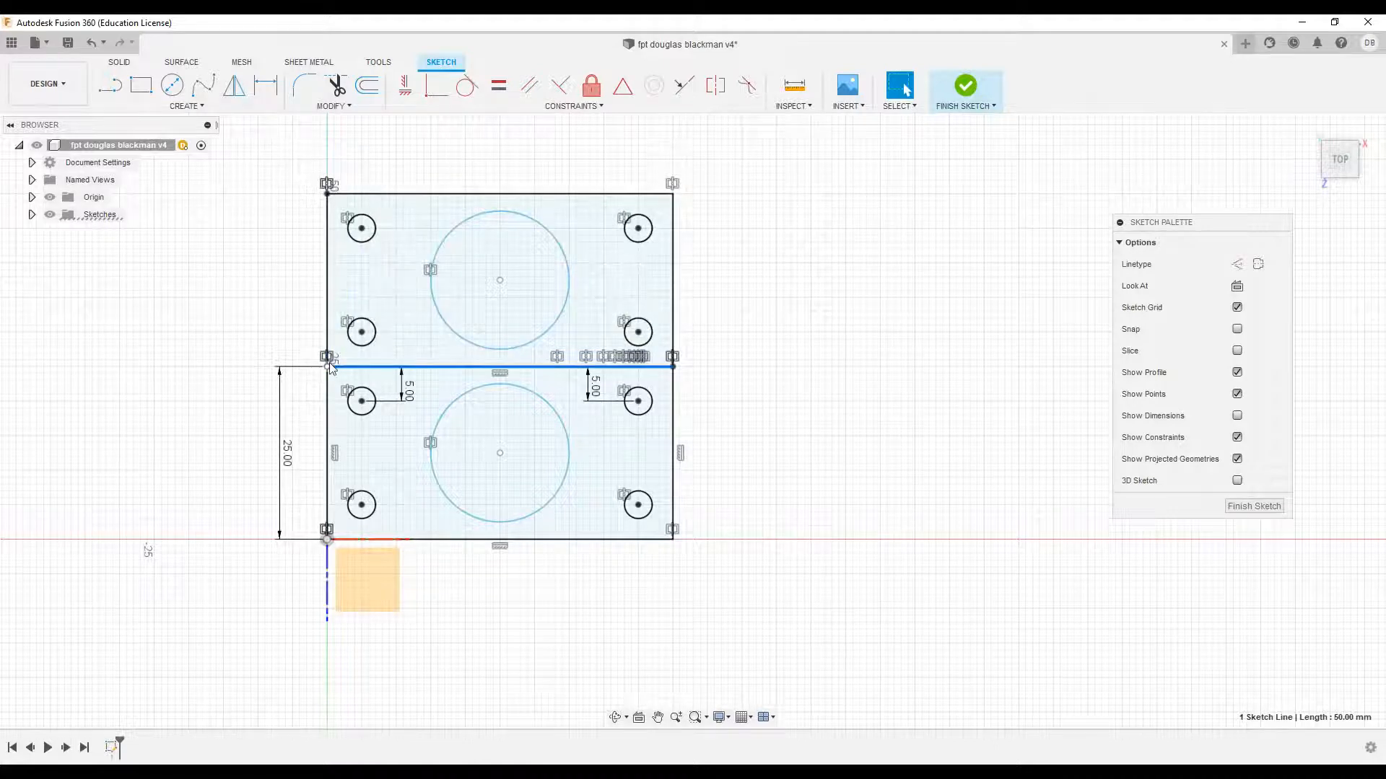
pyautogui.click(743, 314)
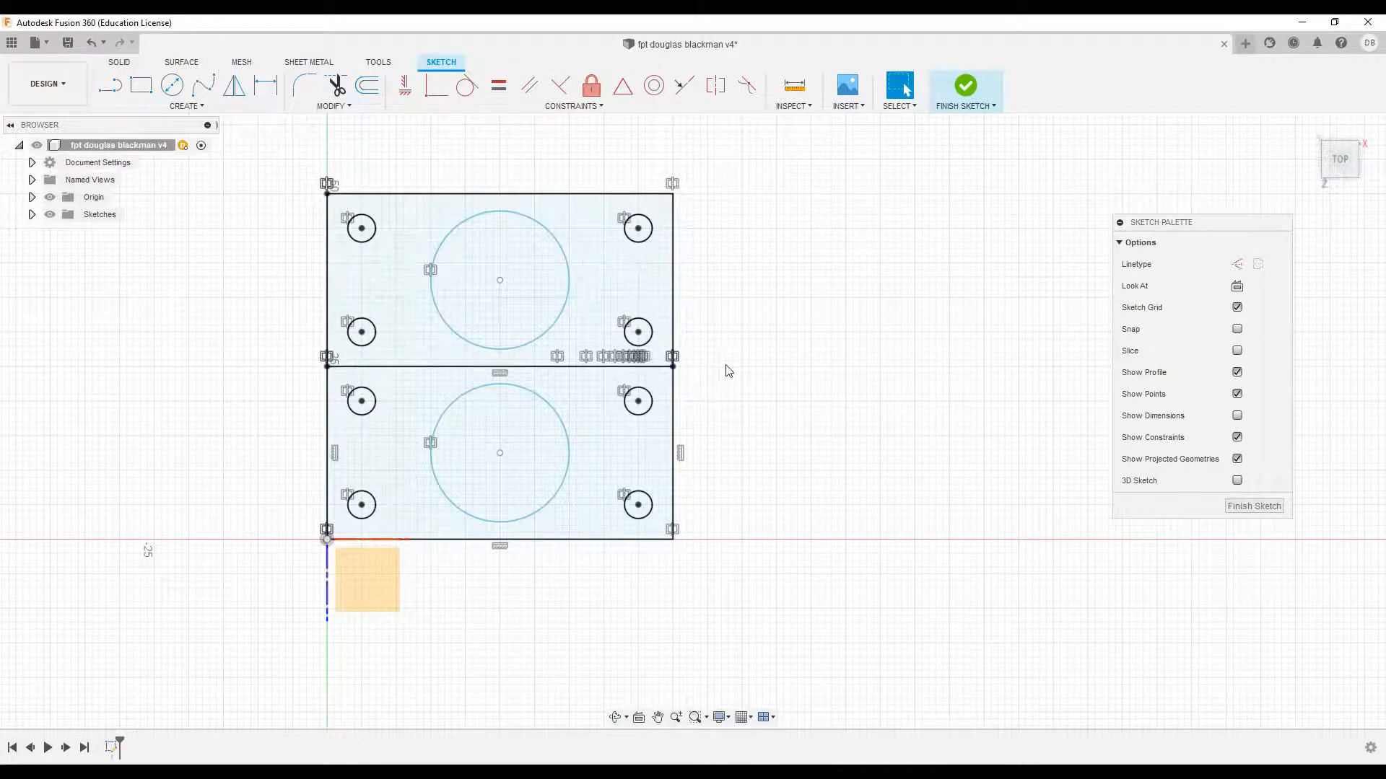
pyautogui.moveTo(729, 371); pyautogui.dragTo(758, 337, button='middle')
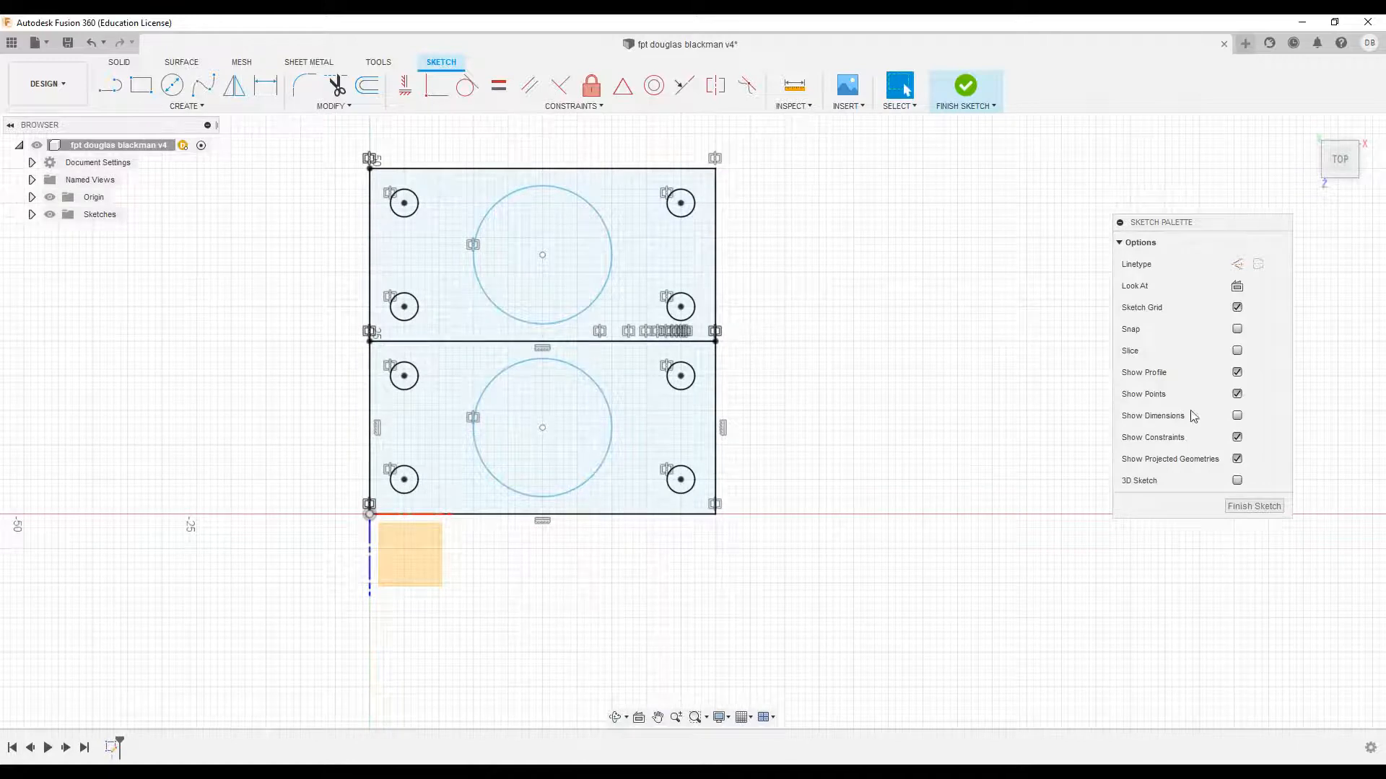
pyautogui.click(1237, 416)
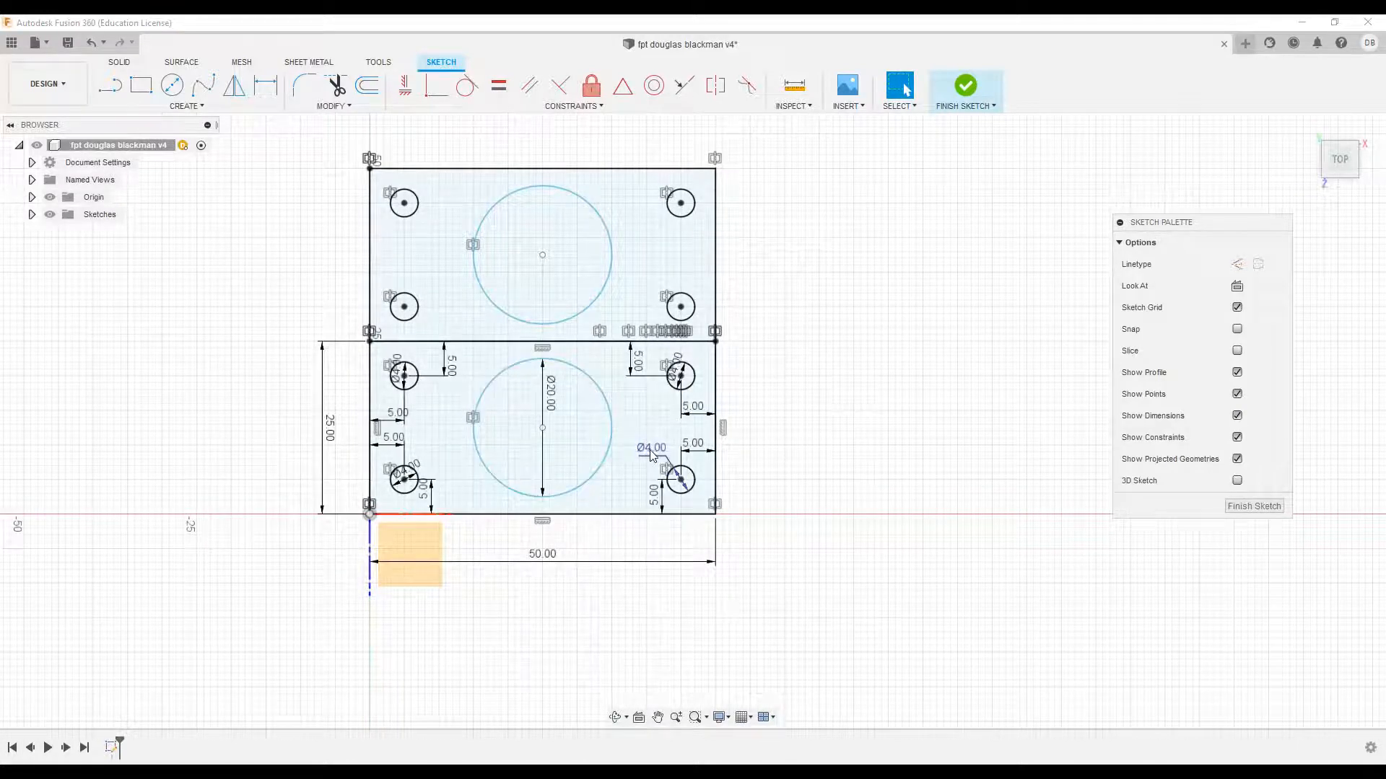
pyautogui.doubleClick(652, 451)
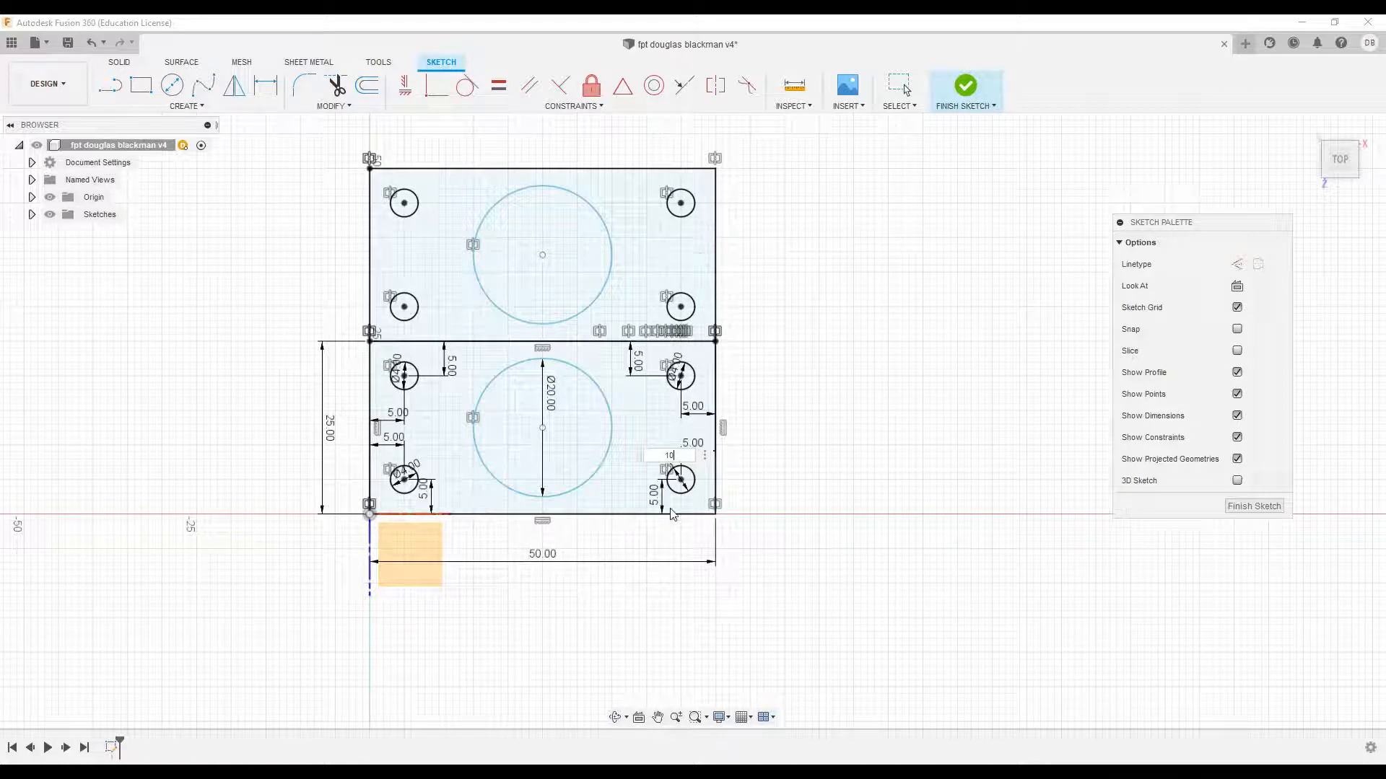
pyautogui.press('Return')
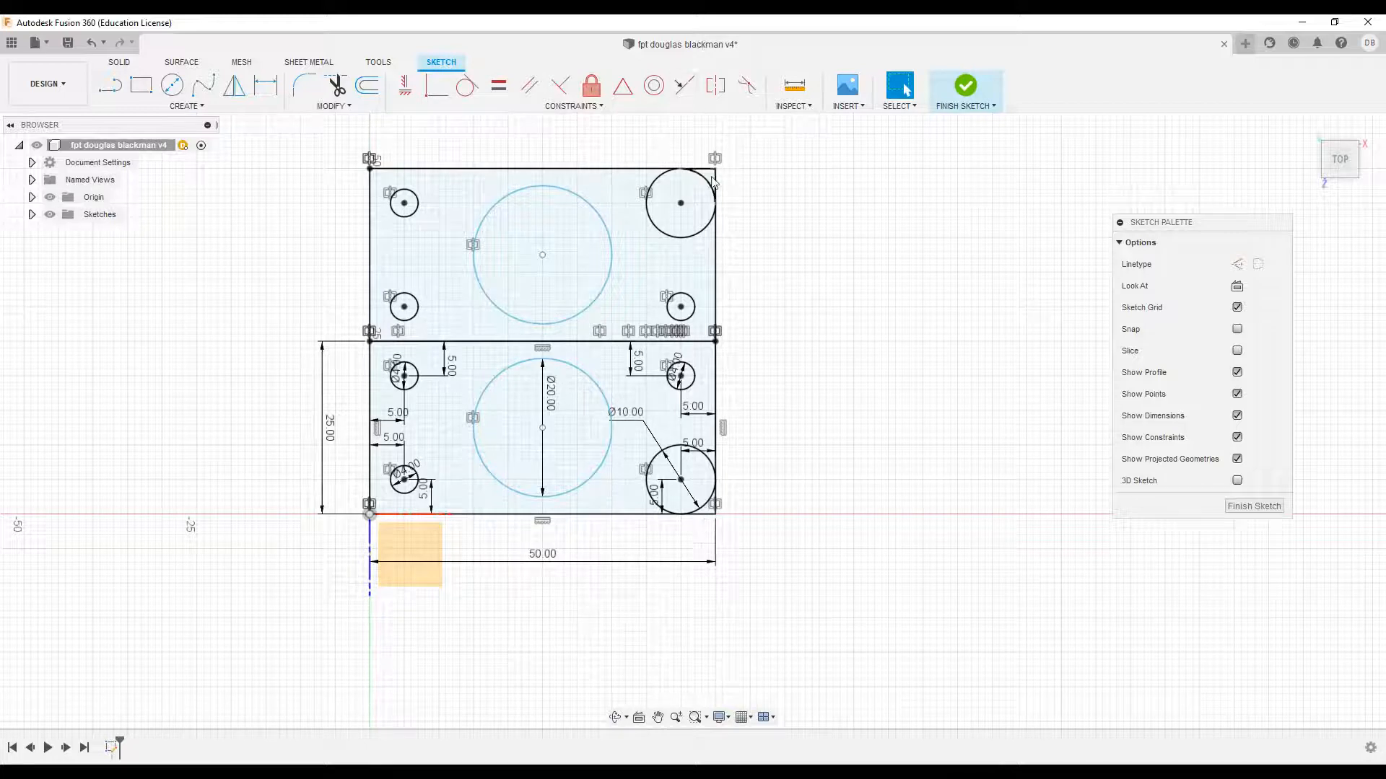
# - Try moving the original plate's large circle by its centre point and undo the move
pyautogui.click(591, 381)
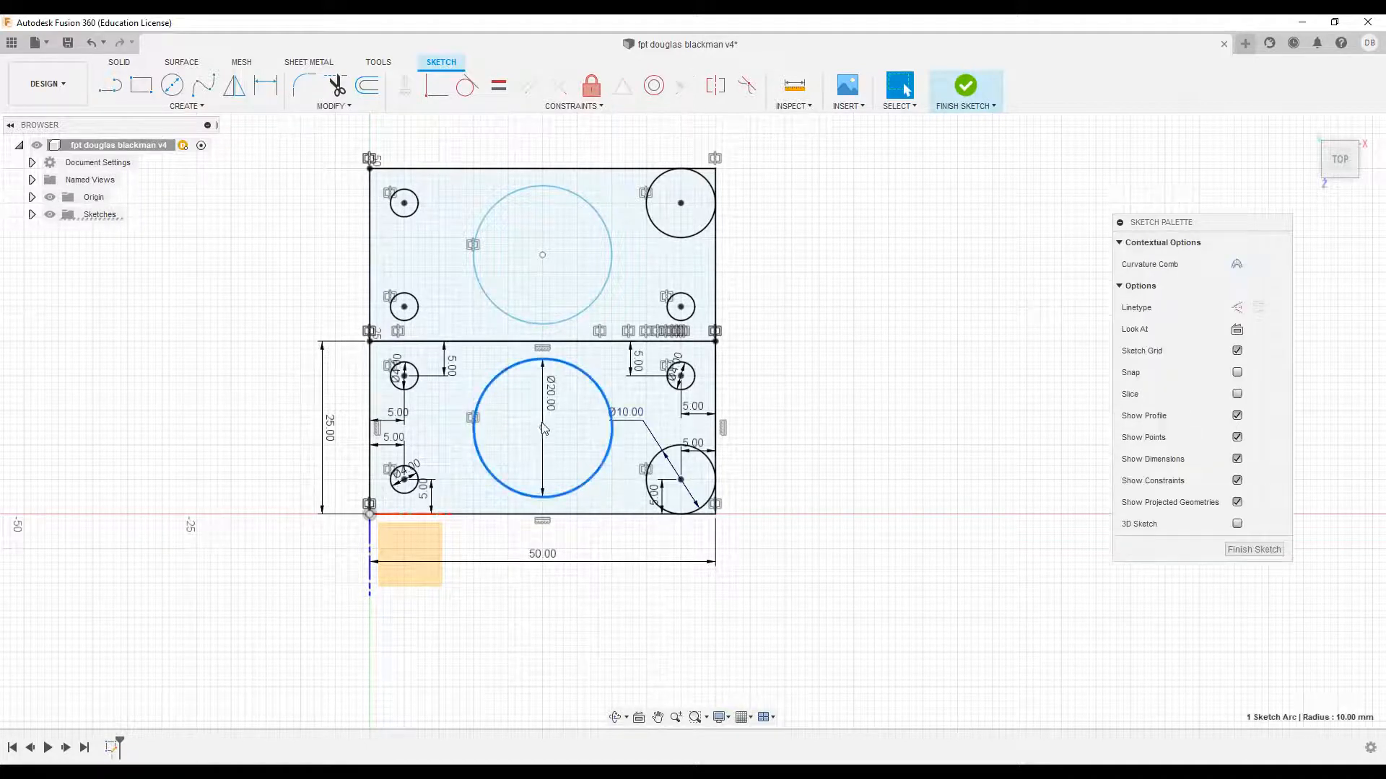
pyautogui.moveTo(544, 430)
pyautogui.mouseDown()
pyautogui.moveTo(498, 429)
pyautogui.moveTo(571, 427)
pyautogui.moveTo(522, 446)
pyautogui.moveTo(509, 420)
pyautogui.moveTo(547, 434)
pyautogui.mouseUp()
pyautogui.click(91, 42)
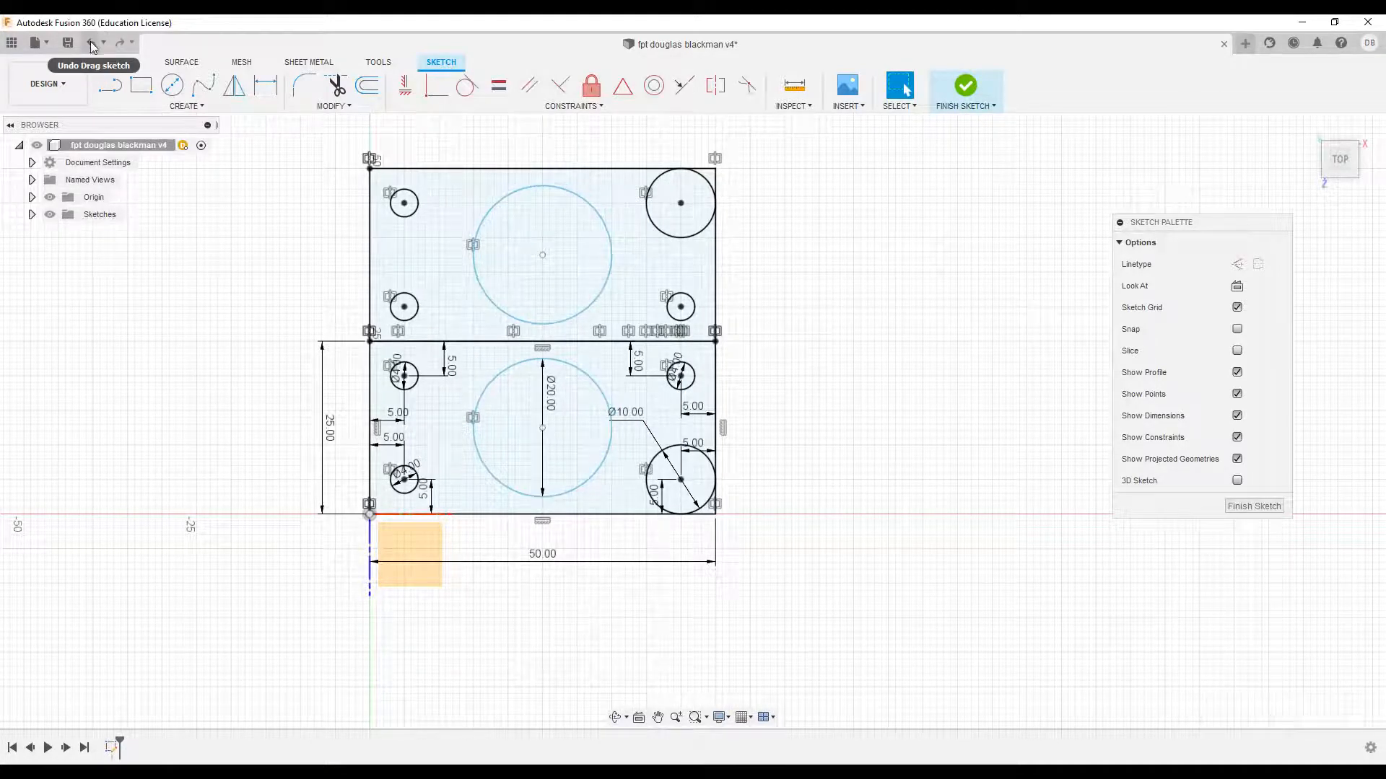
# - Try deleting the shared mirror line and setting the lower-left circle's diameter to 10 mm, and undo both changes
pyautogui.click(583, 339)
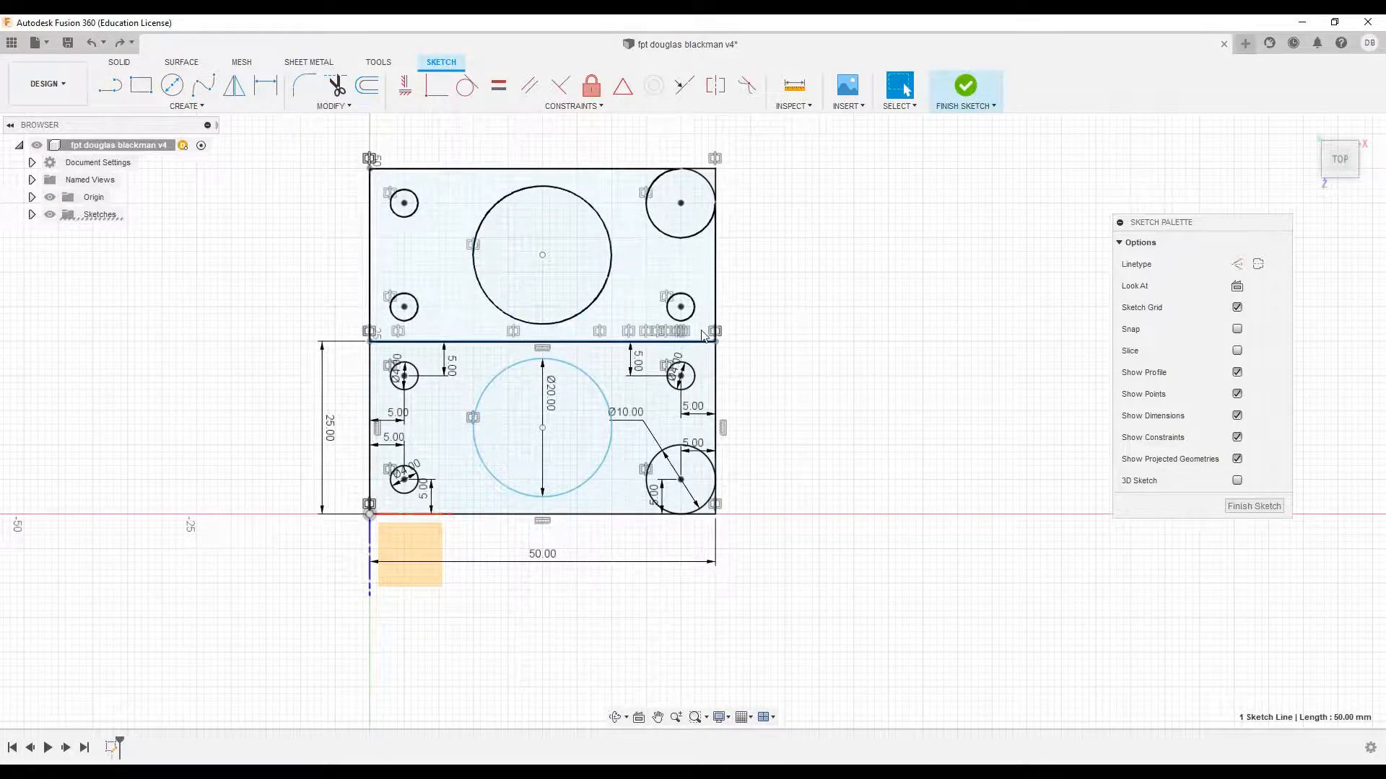
pyautogui.press('Delete')
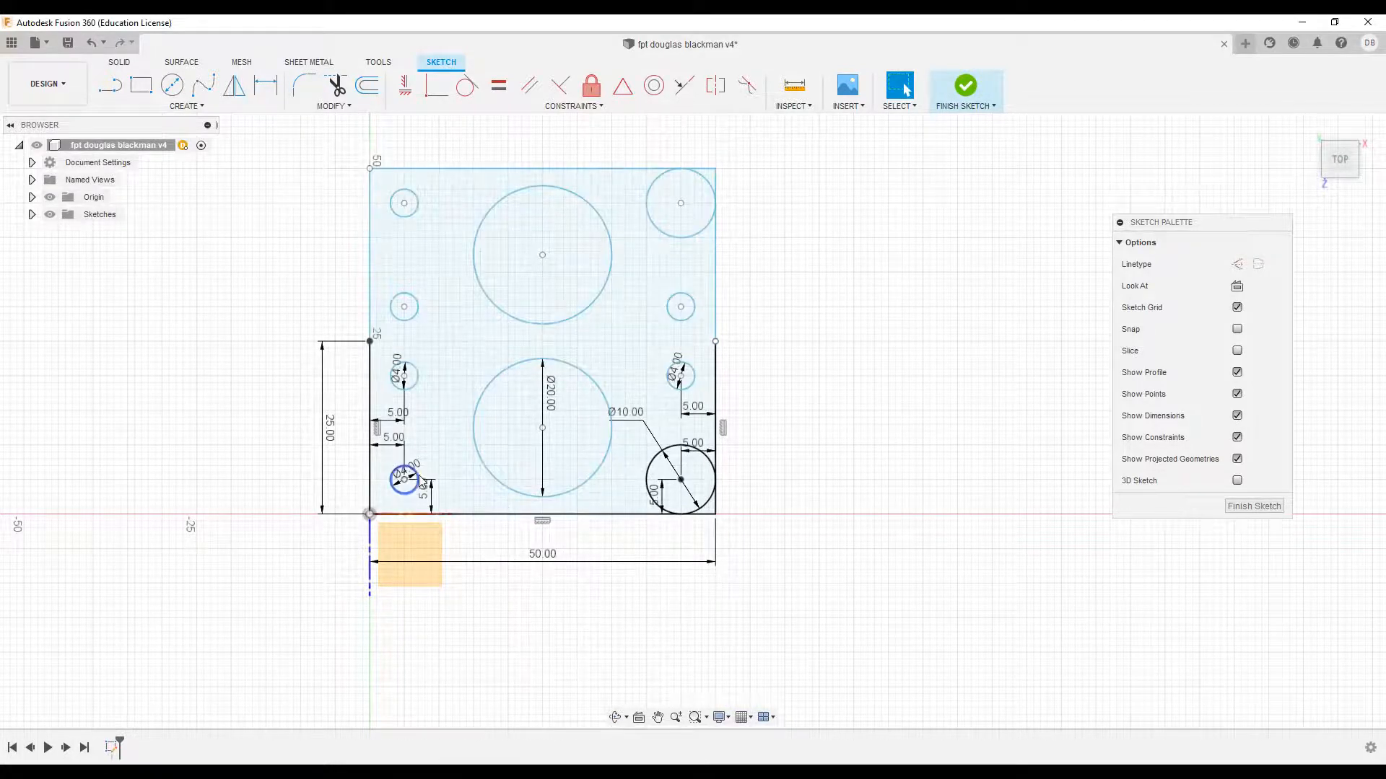
pyautogui.click(447, 441)
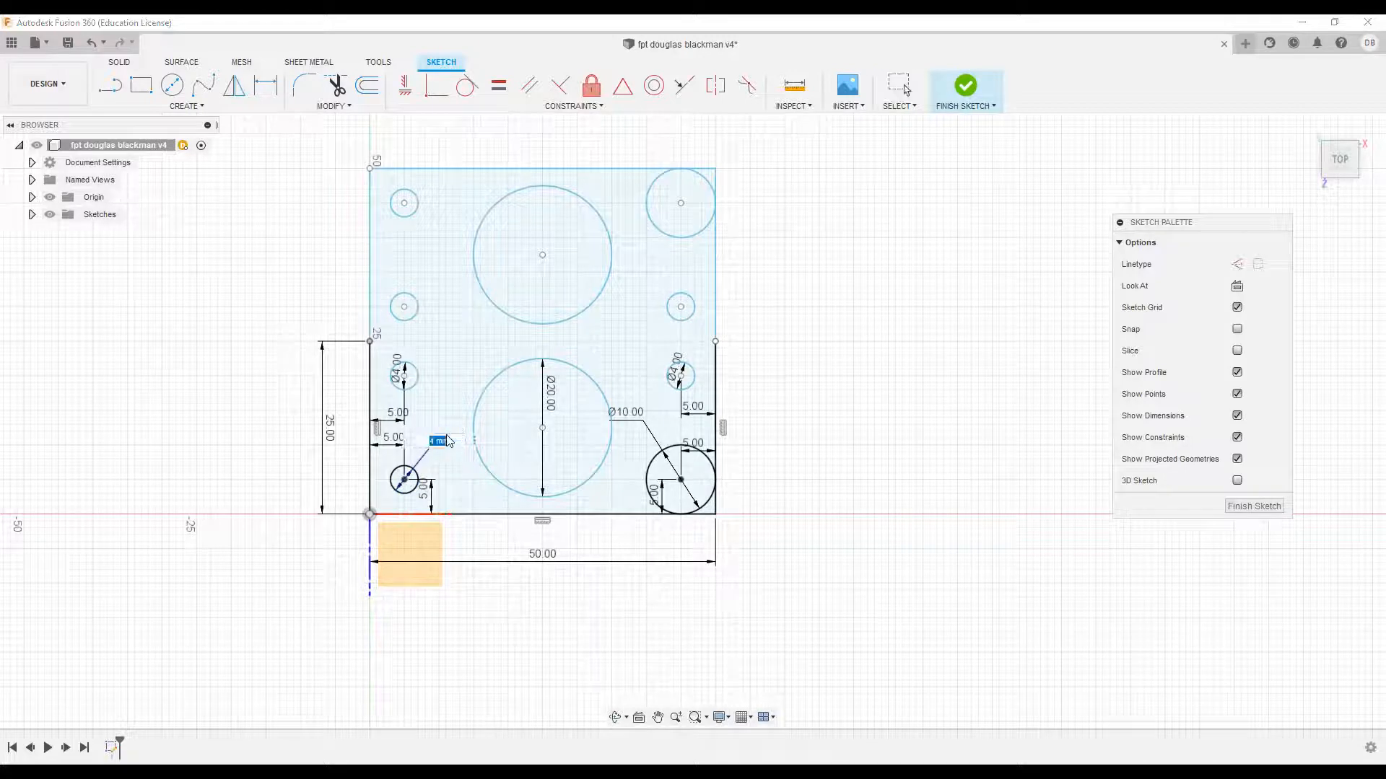
pyautogui.write('10')
pyautogui.press('Return')
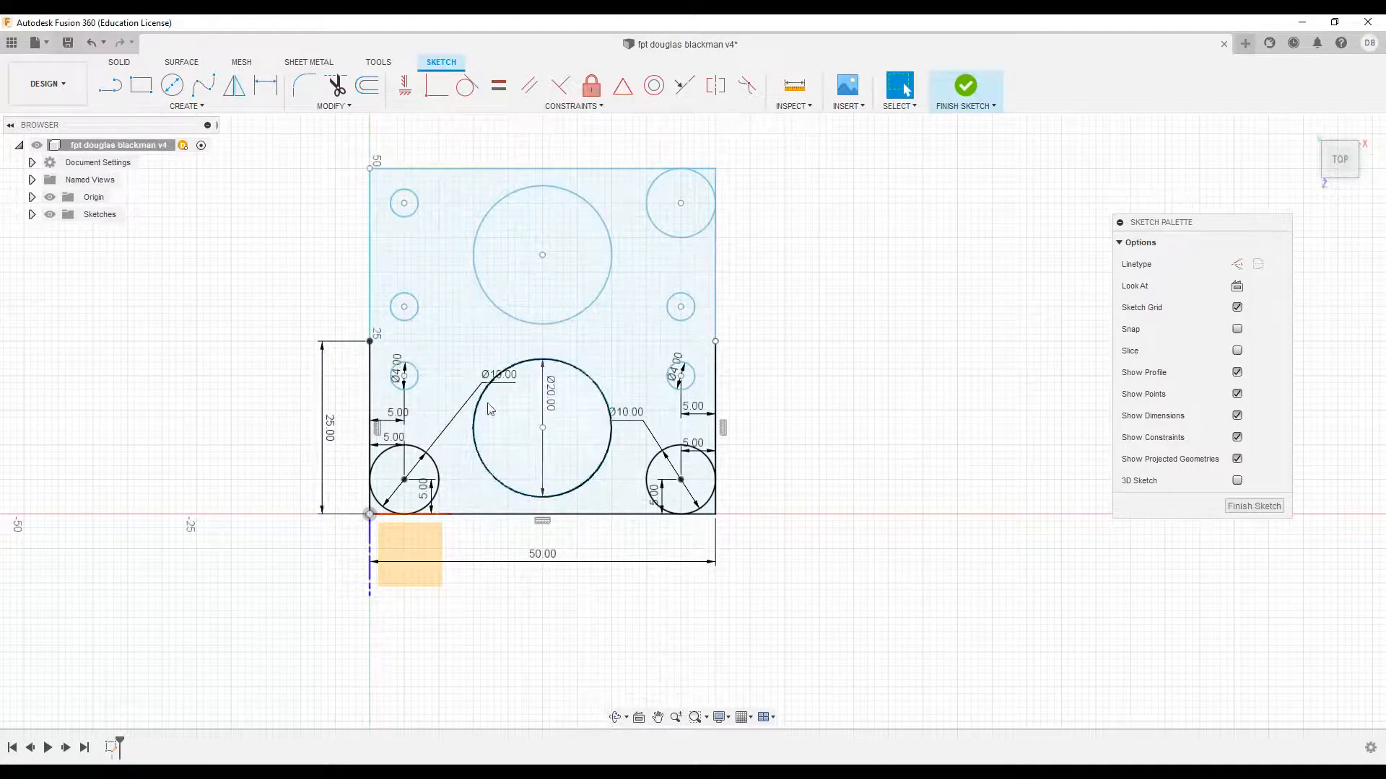
pyautogui.click(89, 47)
pyautogui.click(90, 48)
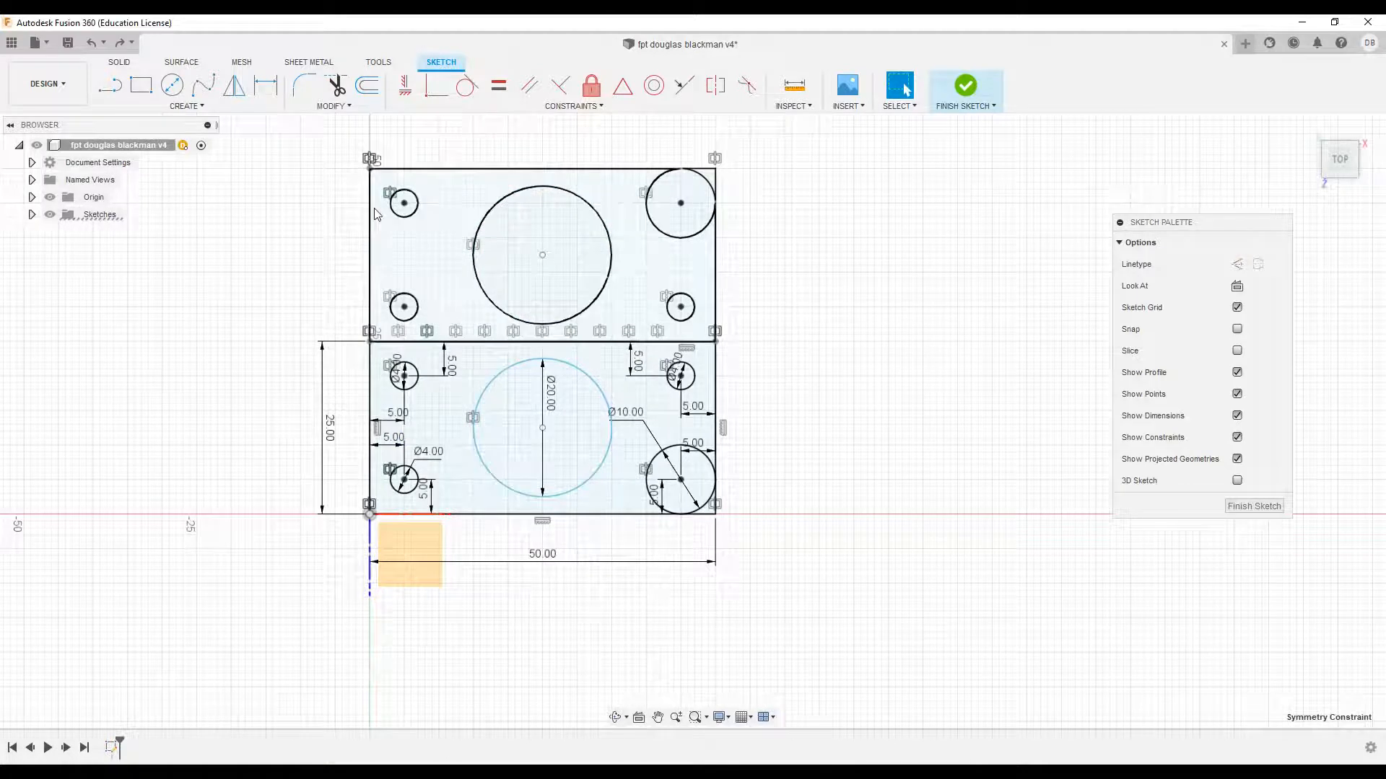
# - Delete the symmetry constraint between the lower-left circle and its mirrored copy, and set the lower-left circle's diameter to 10 mm
pyautogui.press('Delete')
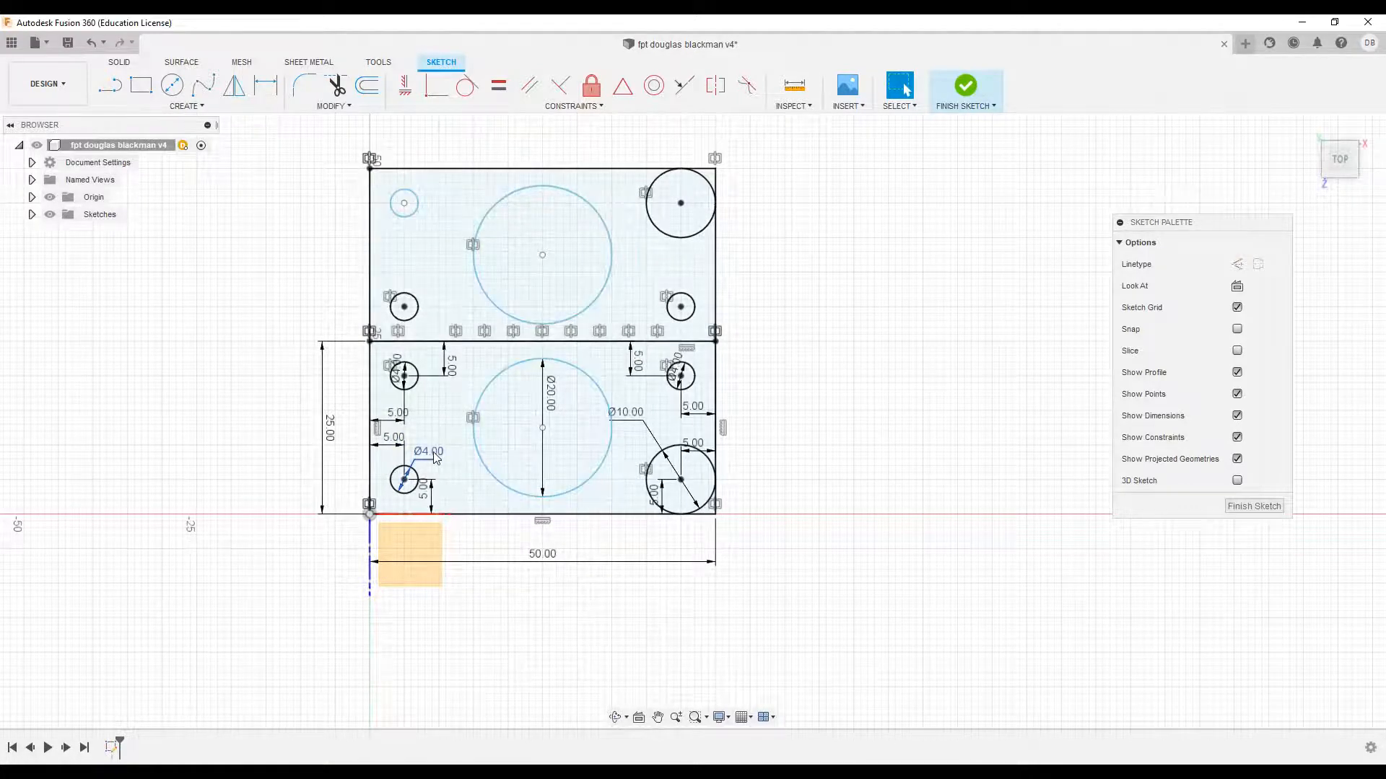
pyautogui.doubleClick(434, 455)
pyautogui.doubleClick(425, 459)
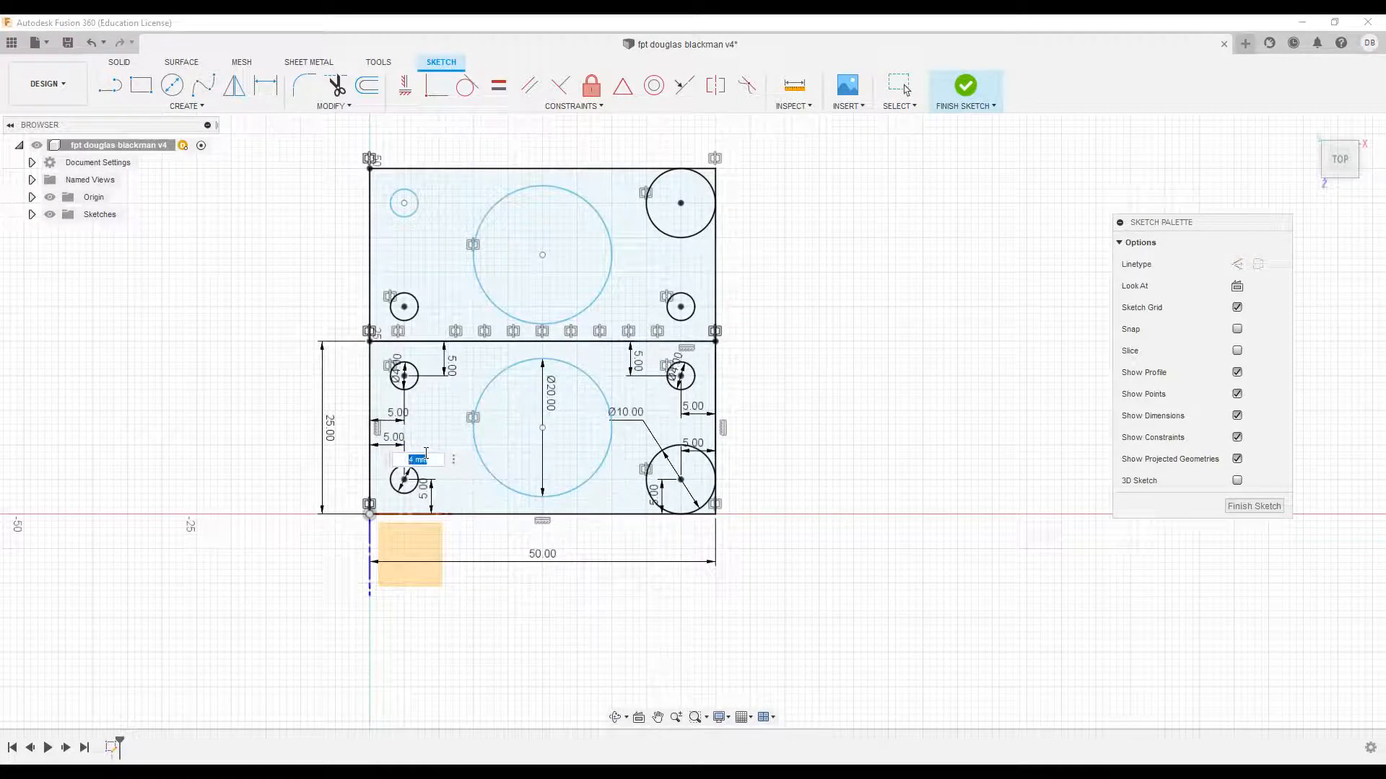
pyautogui.press('Return')
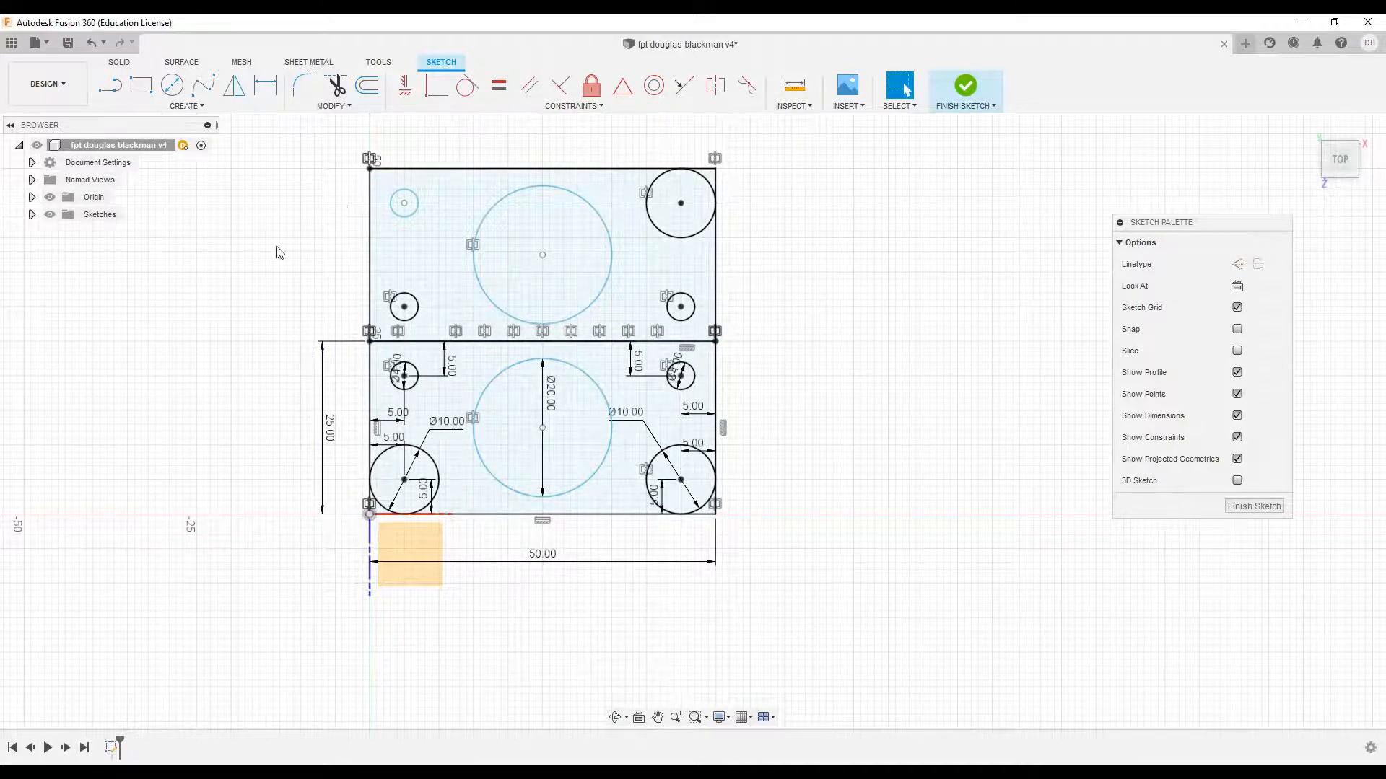
# - Draw a slanted line beside the plates, from below their lower-right corner up to beyond their right side
pyautogui.click(110, 86)
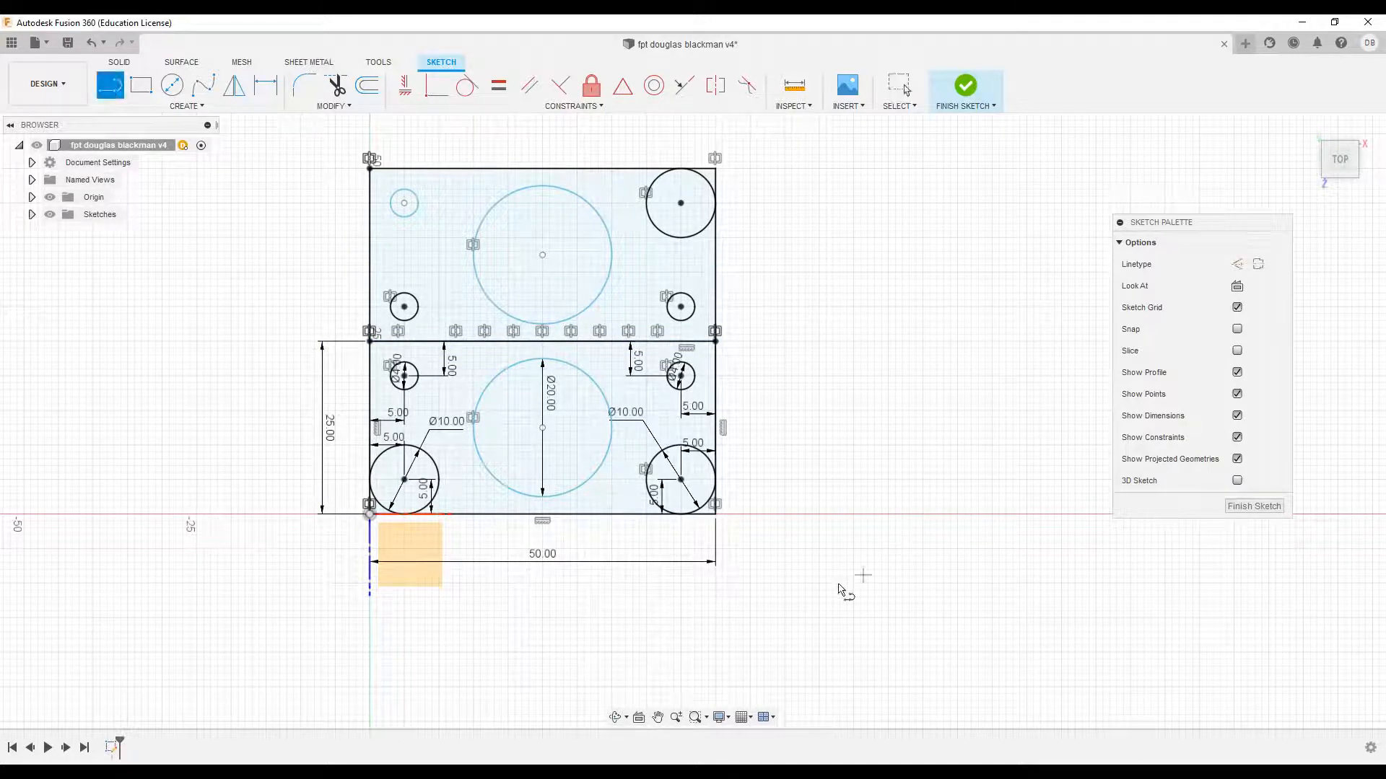
pyautogui.click(671, 622)
pyautogui.click(896, 319)
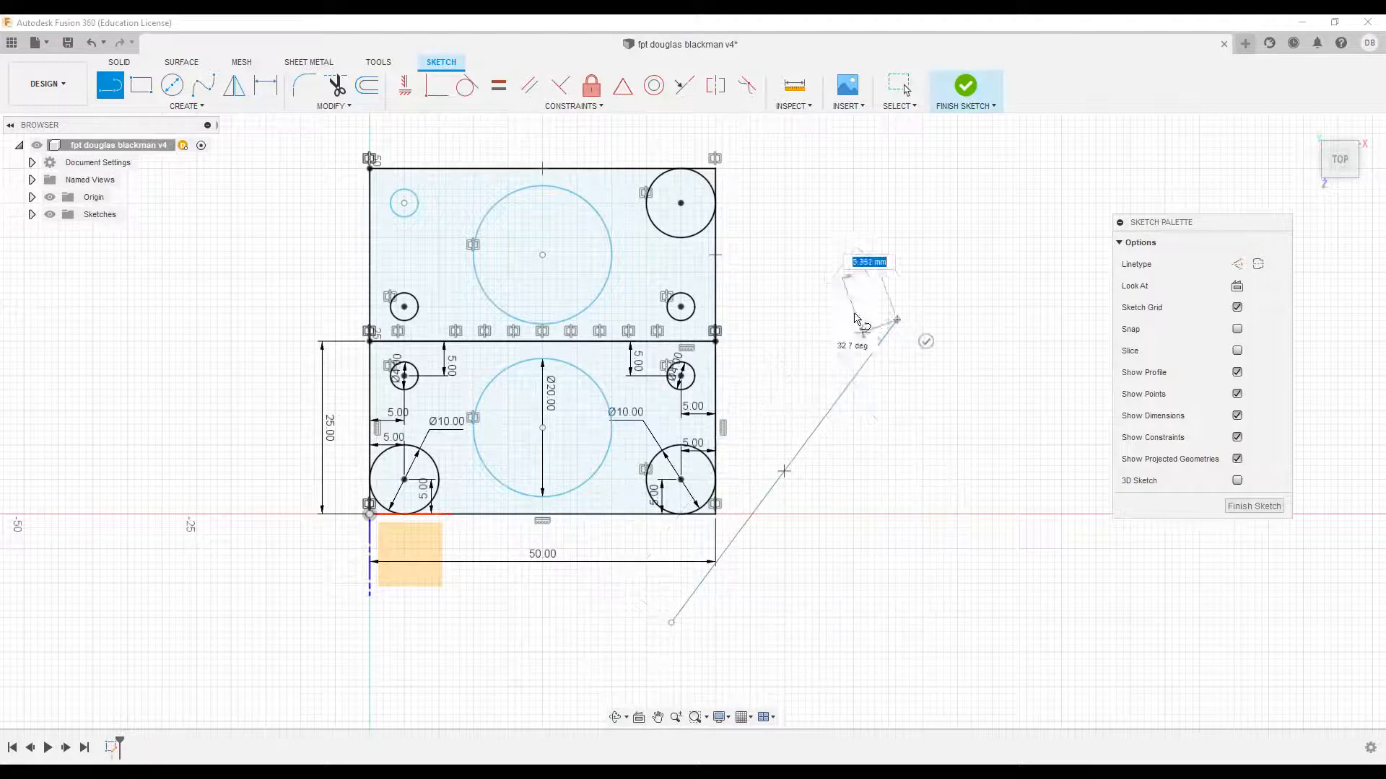
pyautogui.press('Escape')
# - Try mirroring both plates with their circles across the slanted line, and cancel the mirror after viewing its preview
pyautogui.moveTo(748, 129)
pyautogui.mouseDown()
pyautogui.moveTo(297, 555)
pyautogui.moveTo(234, 557)
pyautogui.mouseUp()
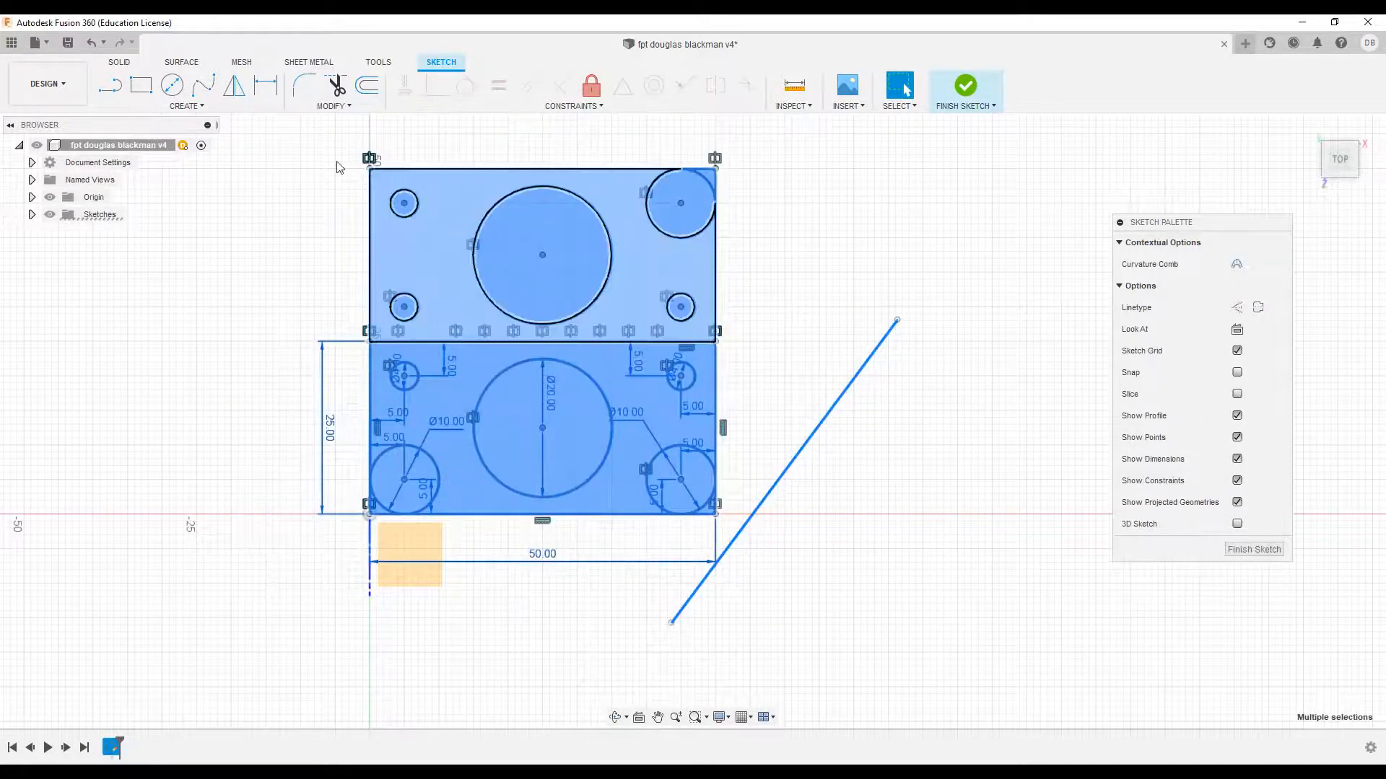
pyautogui.click(235, 86)
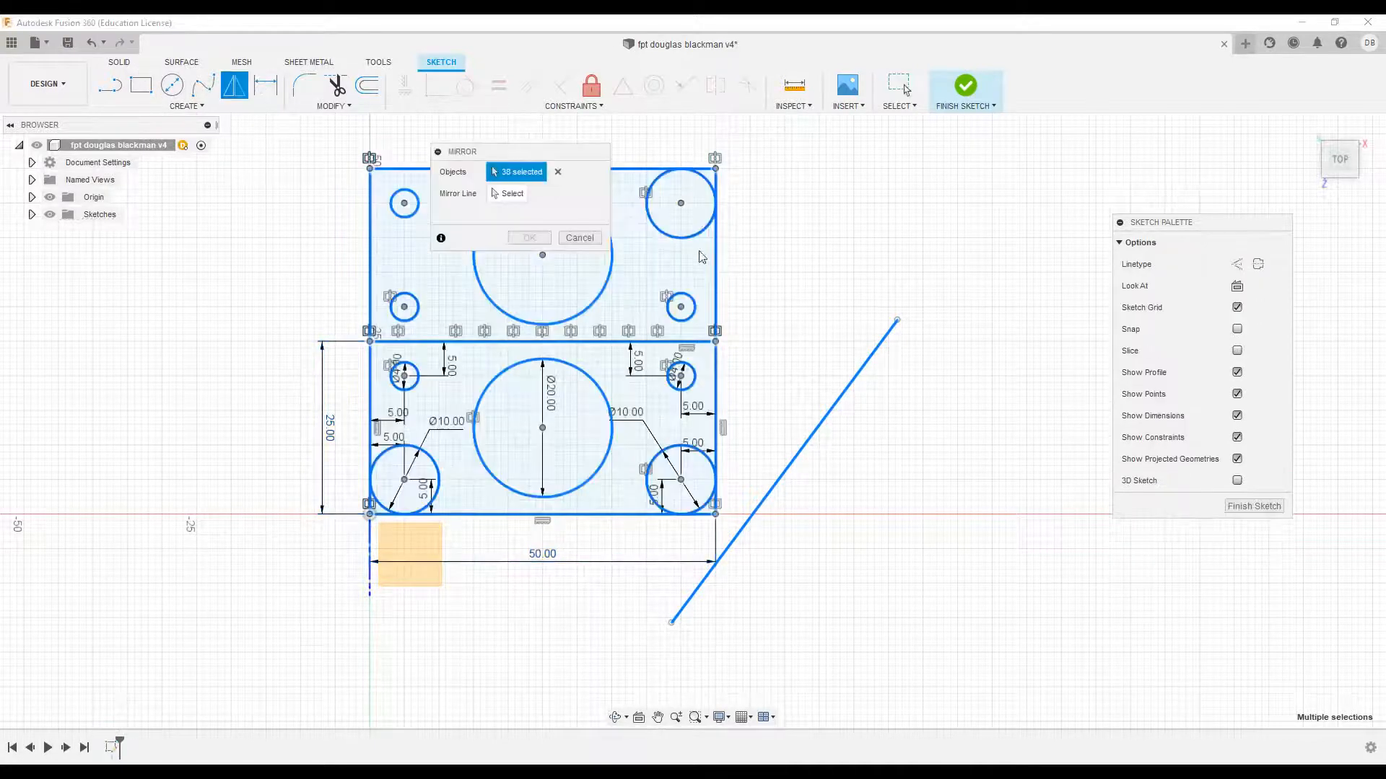
pyautogui.click(824, 415)
pyautogui.click(509, 194)
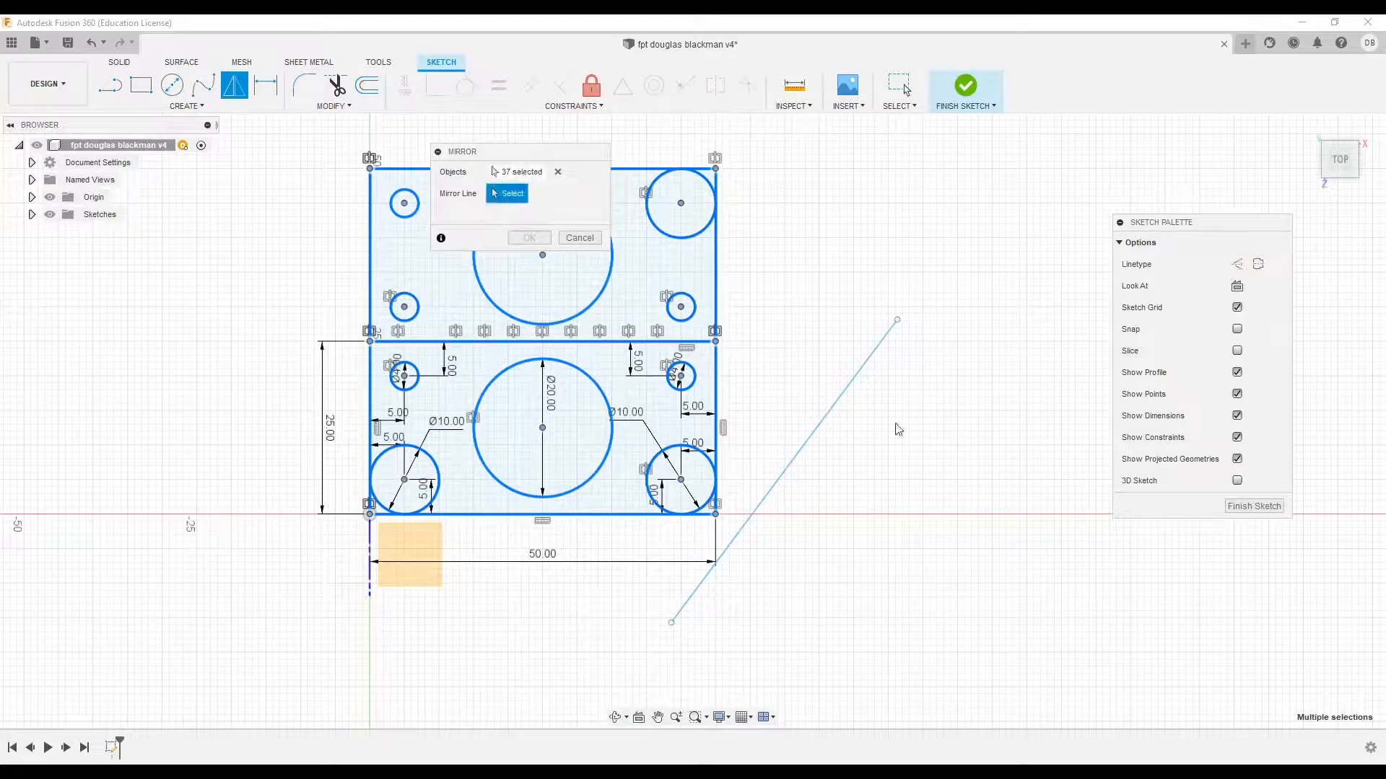
pyautogui.click(834, 410)
pyautogui.scroll(3, 732, 385)
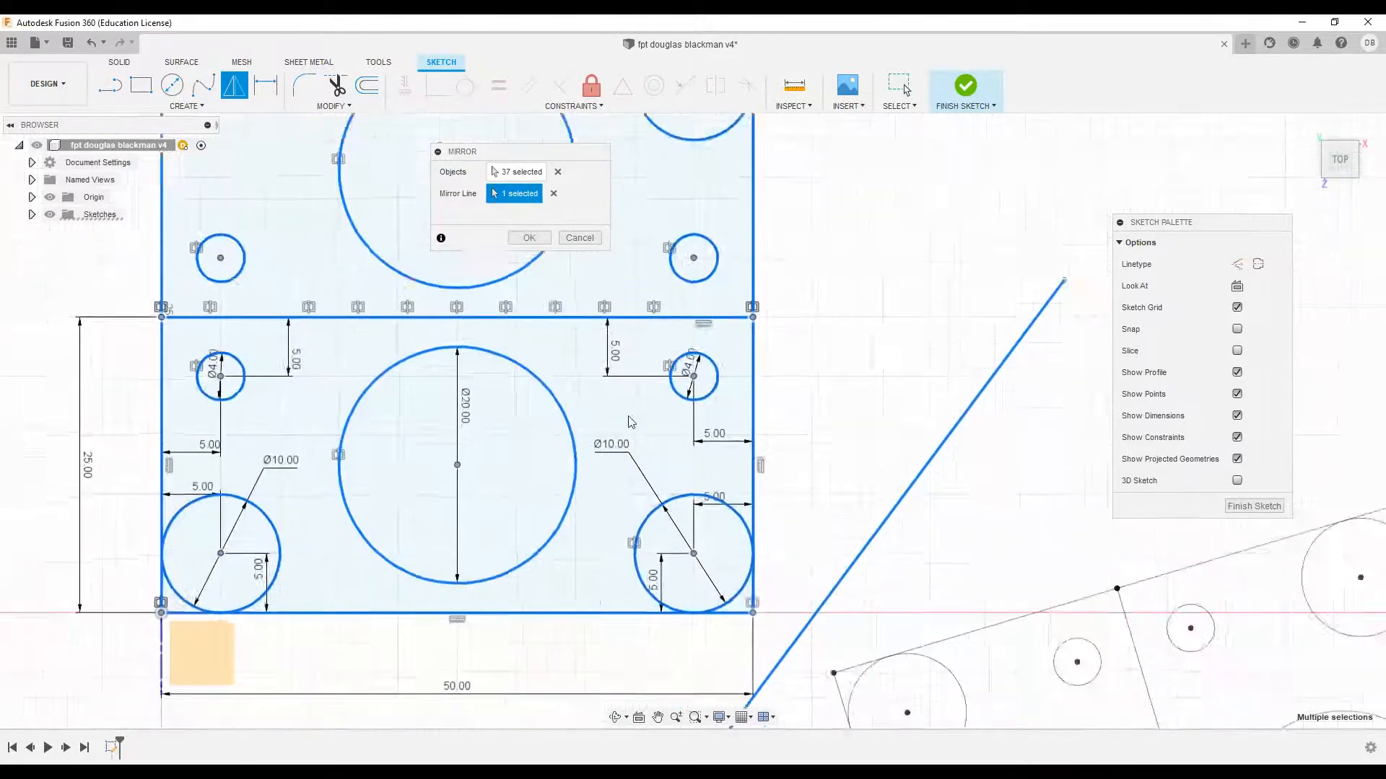
pyautogui.scroll(-6, 634, 421)
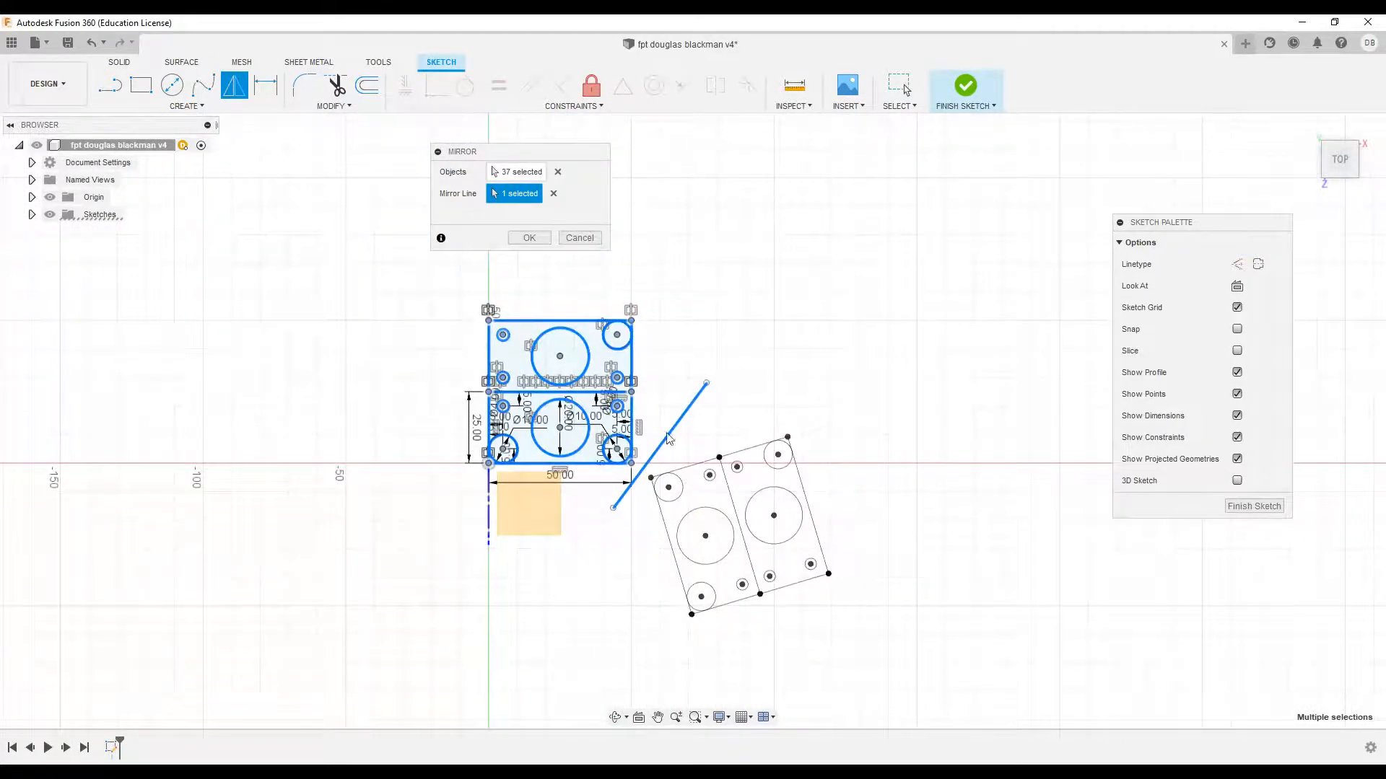
pyautogui.click(574, 238)
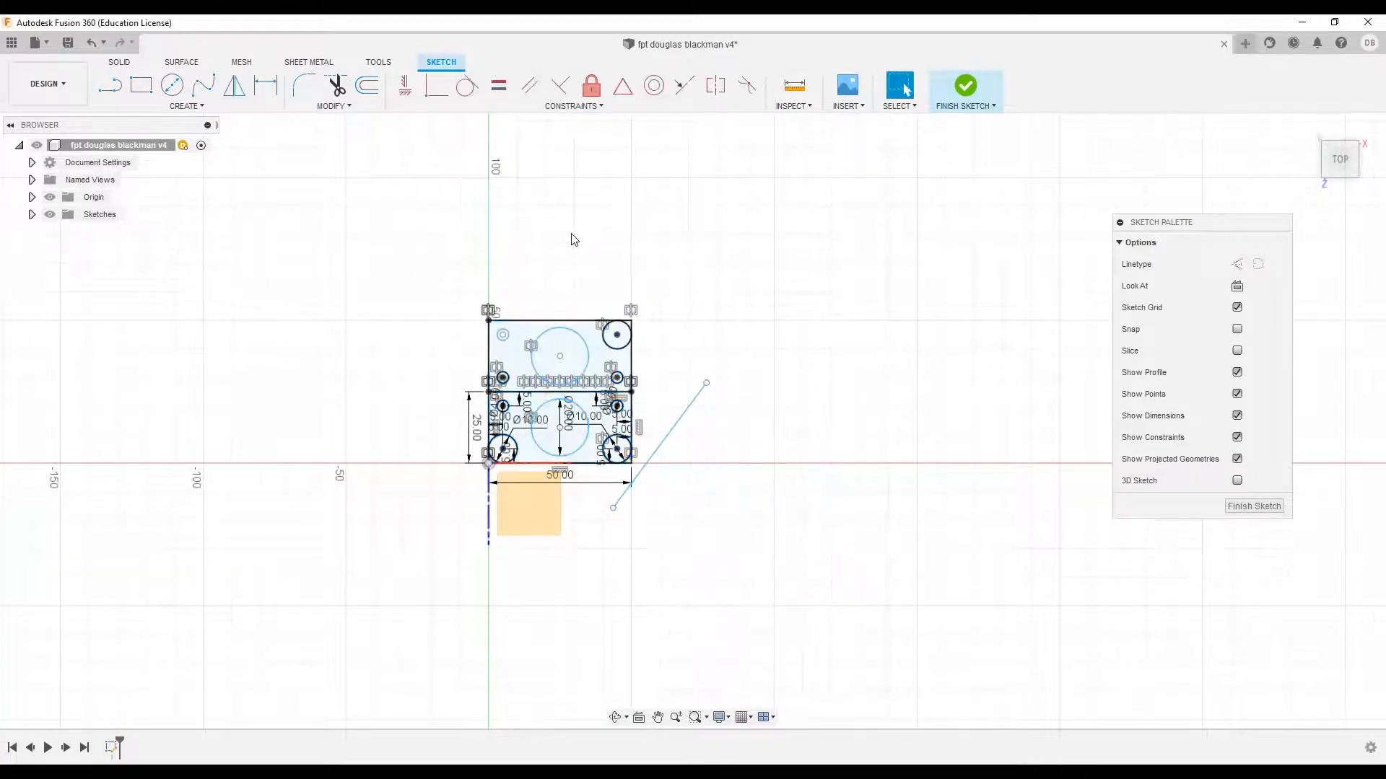
# - Delete the slanted line beside the plates, undoing and redoing the deletion
pyautogui.click(671, 431)
pyautogui.press('Delete')
pyautogui.click(89, 45)
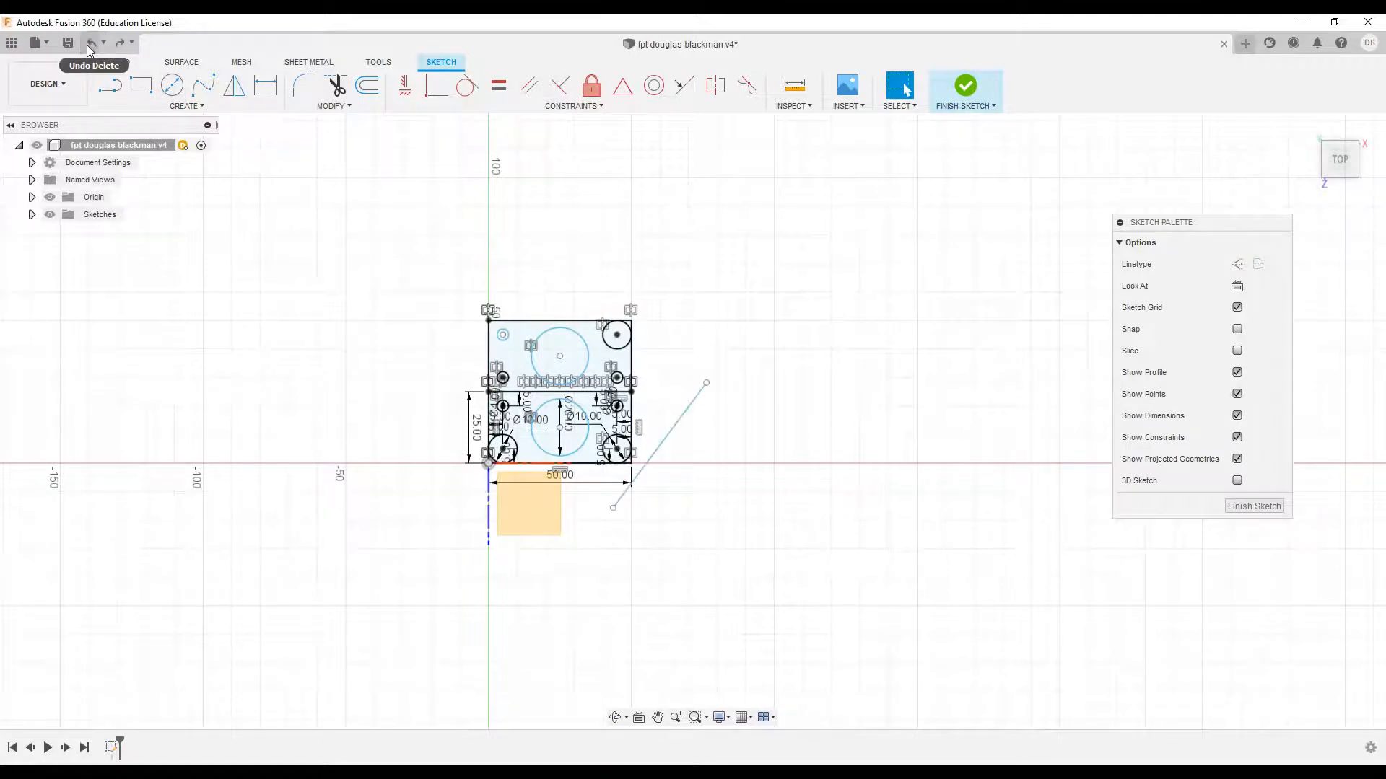
pyautogui.click(120, 42)
# - Trim the upper plate's upper-right corner edges outside the circle and the circle's inner portion, leaving a quarter arc as a rounded corner
pyautogui.scroll(-3, 630, 398)
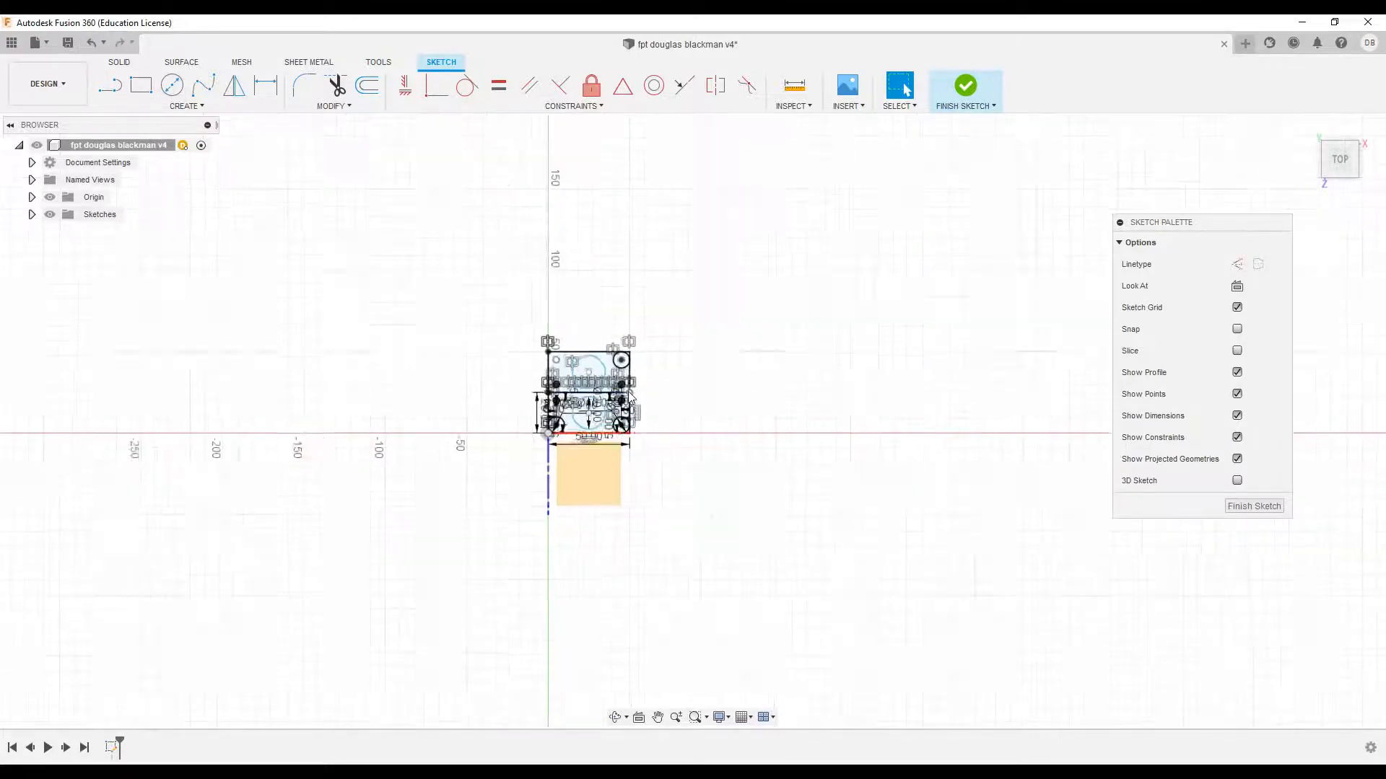
pyautogui.scroll(8, 612, 386)
pyautogui.moveTo(554, 195)
pyautogui.mouseDown()
pyautogui.moveTo(578, 207)
pyautogui.moveTo(344, 201)
pyautogui.mouseUp()
pyautogui.press('Escape')
pyautogui.scroll(8, 557, 252)
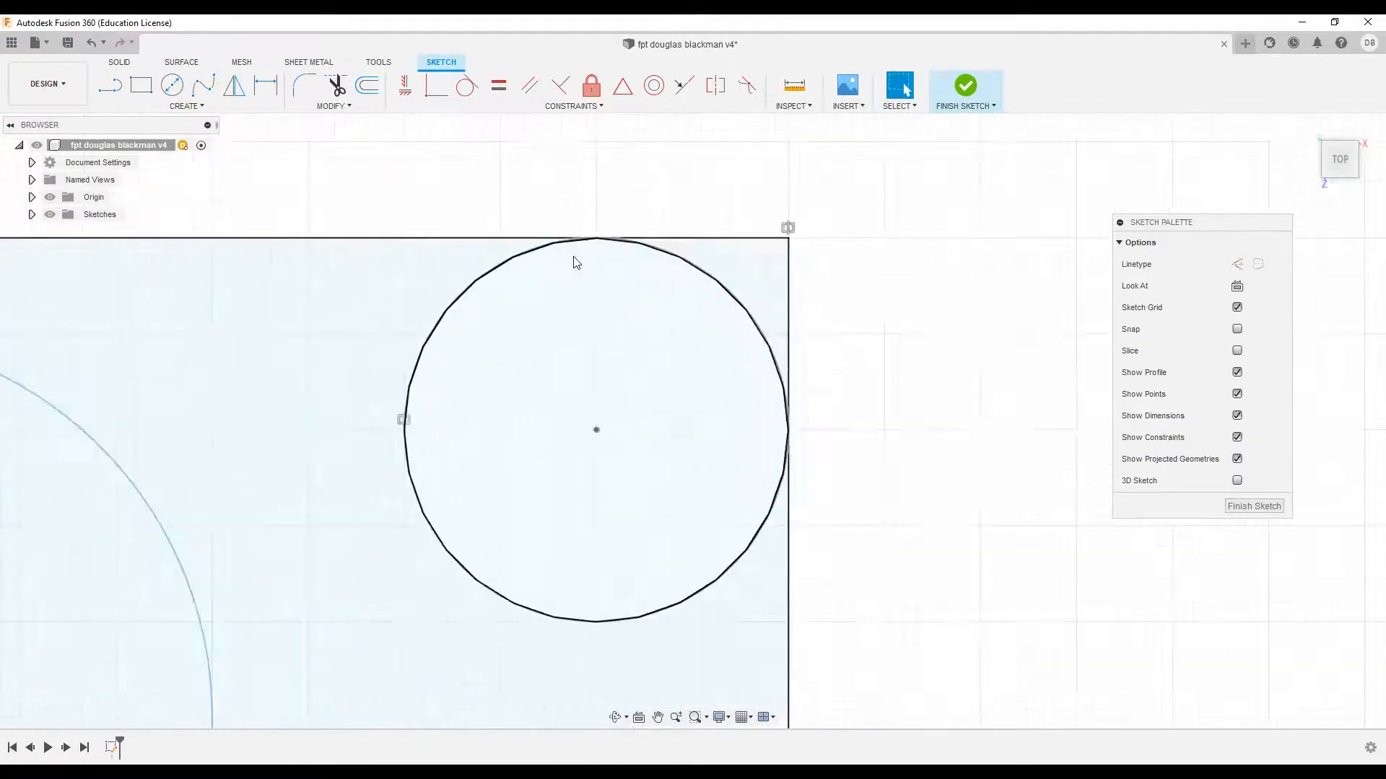
pyautogui.moveTo(693, 318); pyautogui.dragTo(544, 287, button='middle')
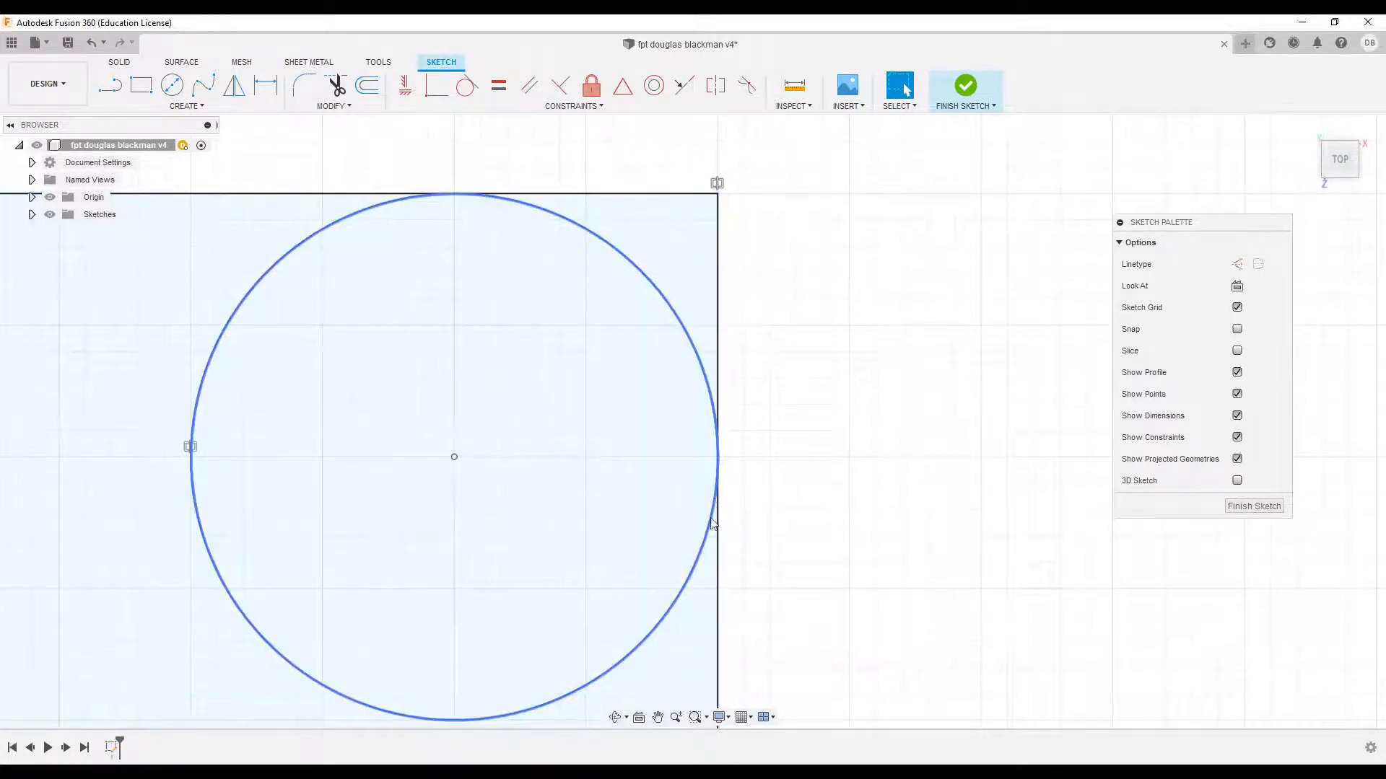
pyautogui.click(336, 86)
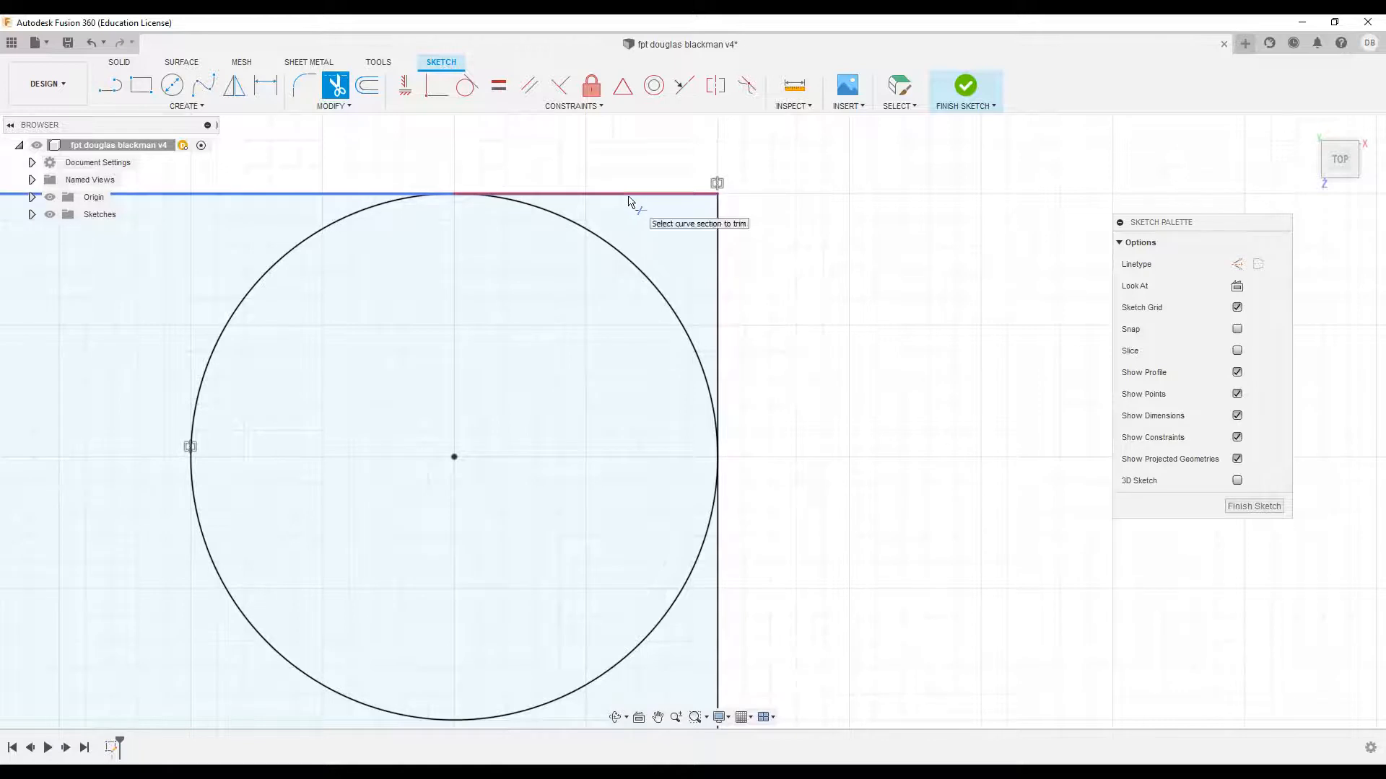
pyautogui.click(606, 195)
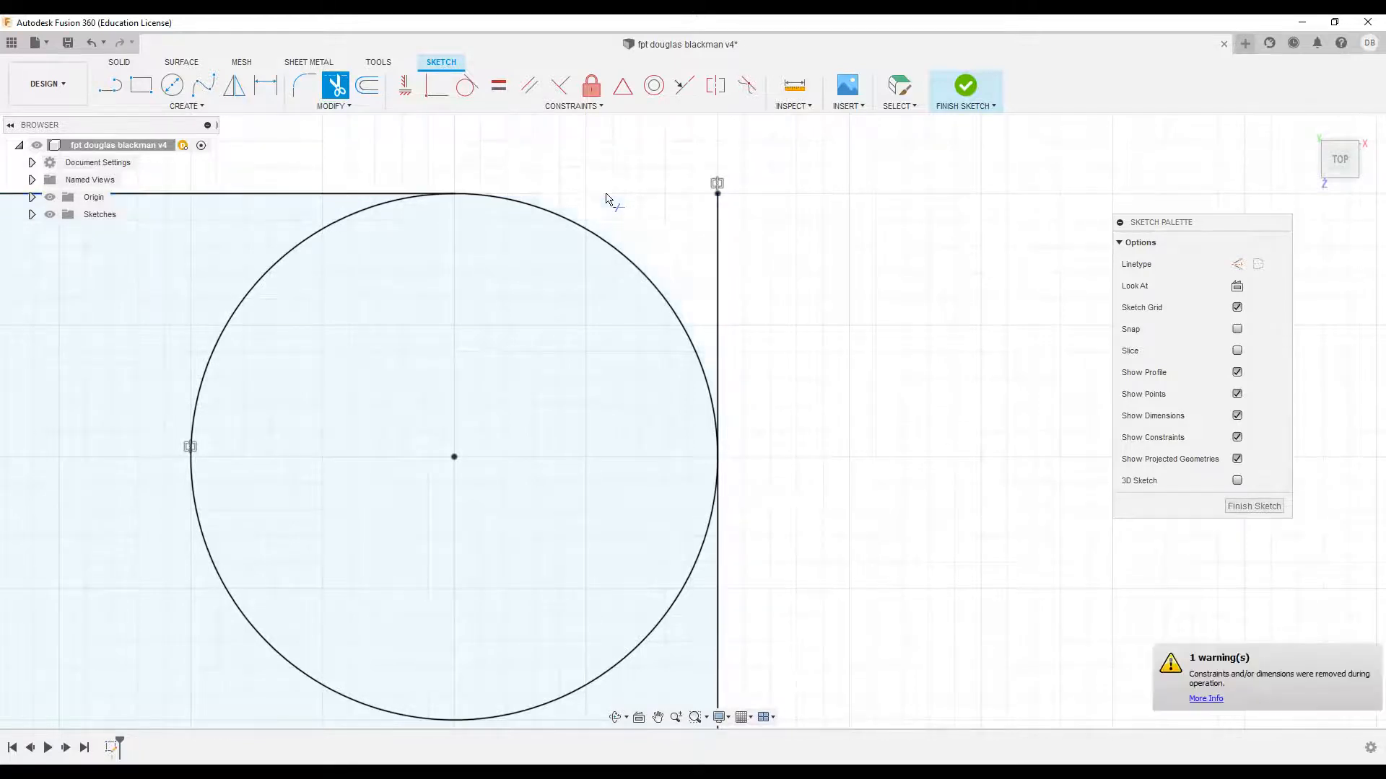
pyautogui.click(718, 303)
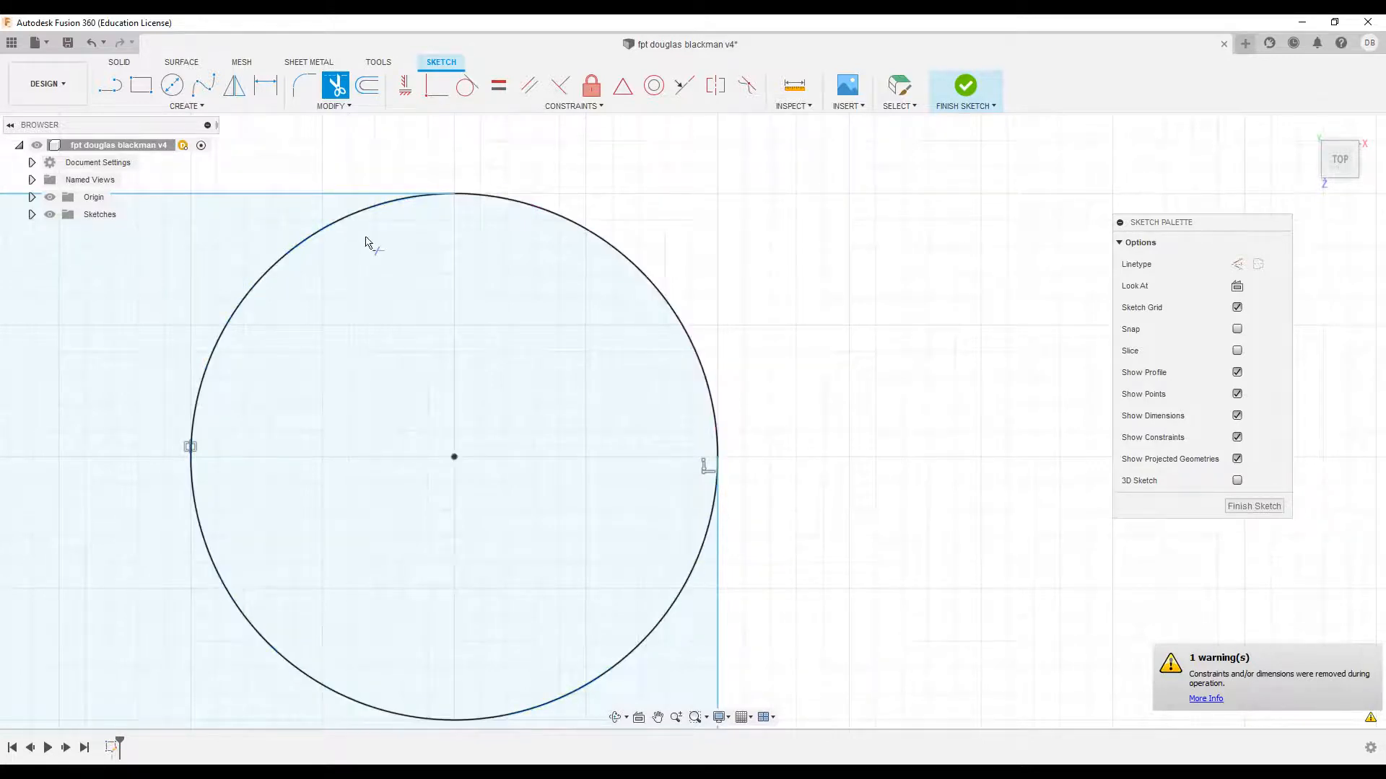
pyautogui.click(292, 255)
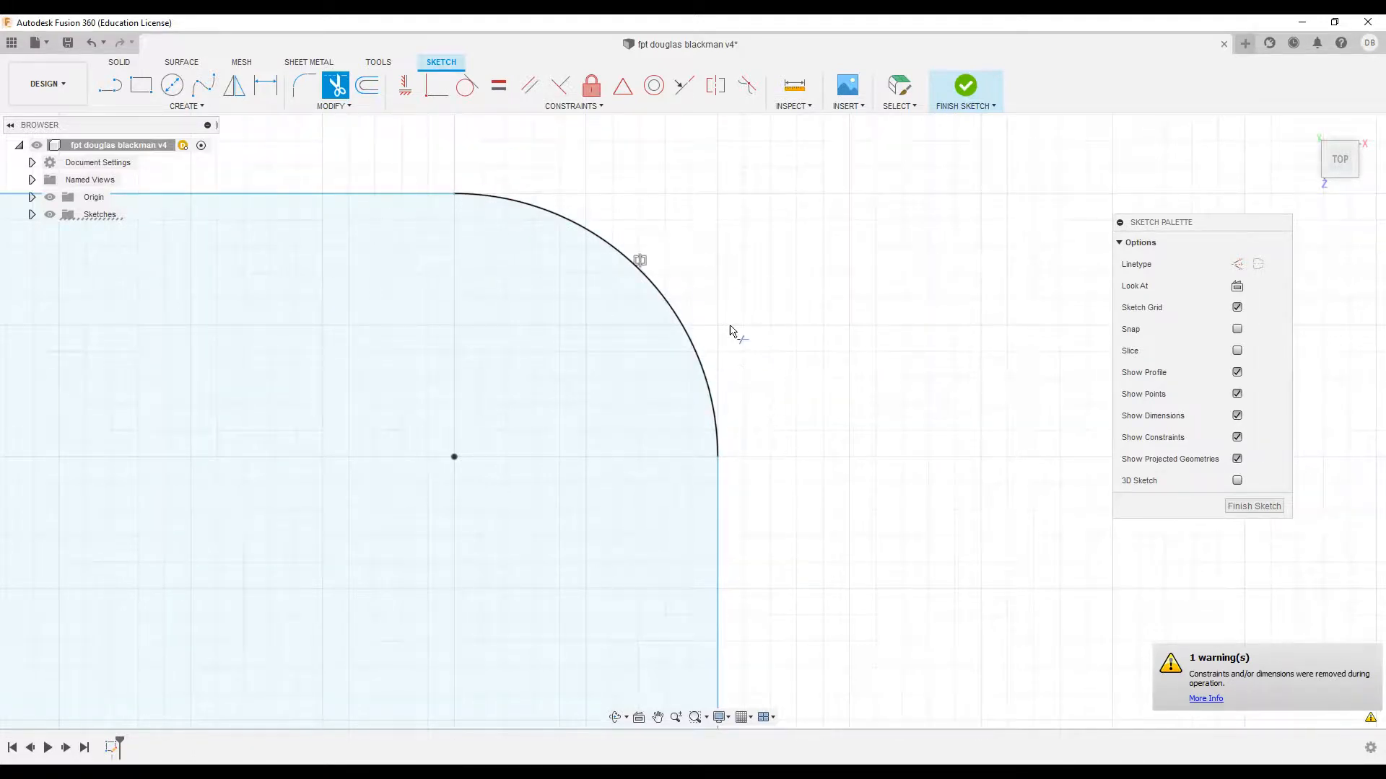
# - Draw a zigzag of five connected line segments crossing the upper plate's top edge near the rounded corner
pyautogui.scroll(3, 711, 263)
pyautogui.scroll(-6, 708, 263)
pyautogui.scroll(1, 707, 264)
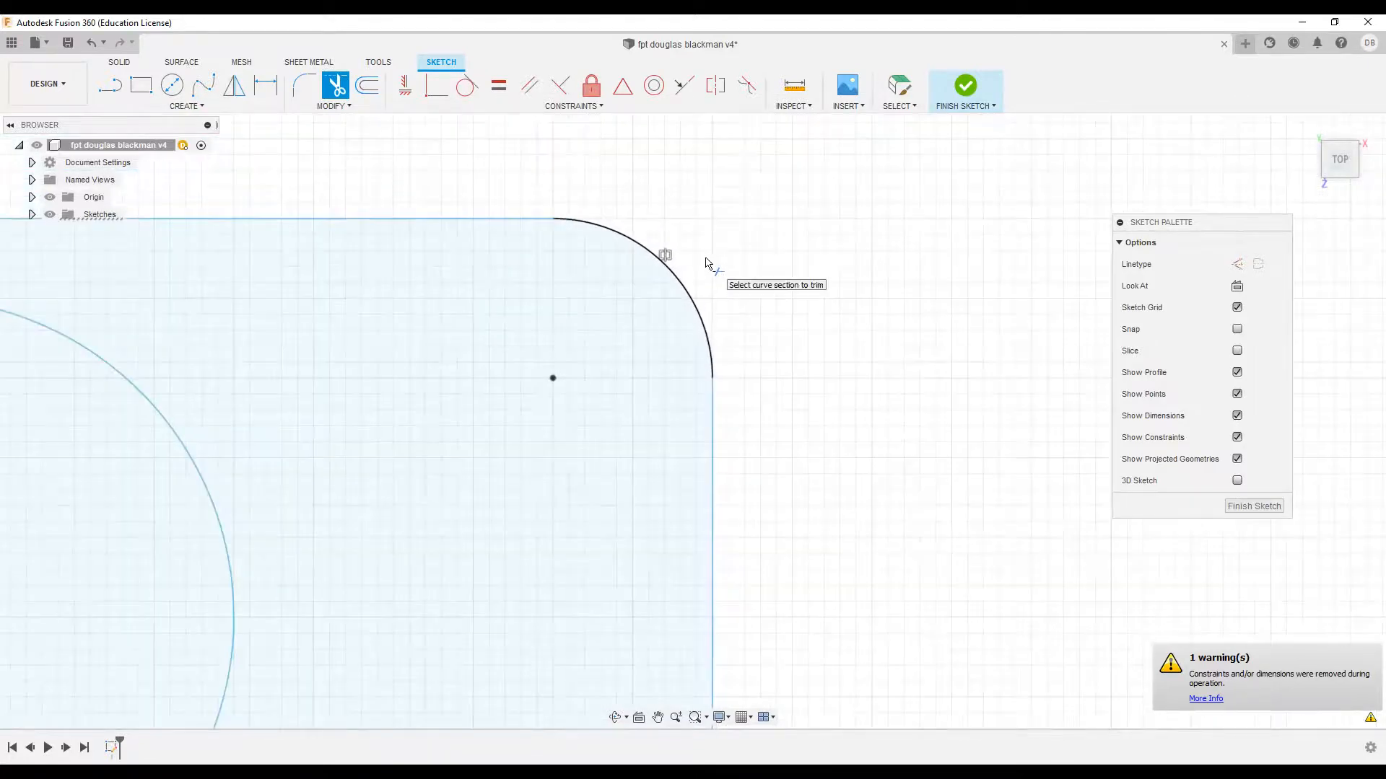
pyautogui.press('l')
pyautogui.click(497, 176)
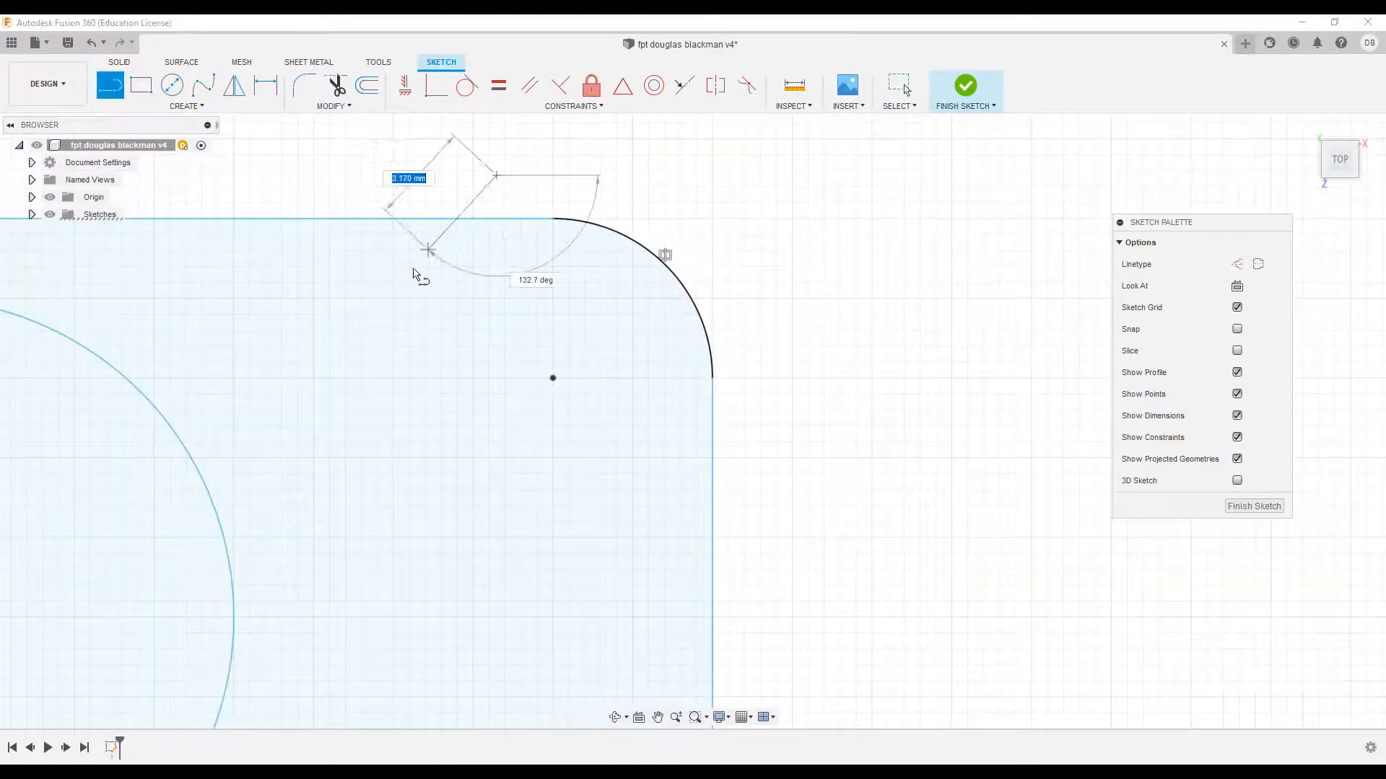
pyautogui.click(397, 295)
pyautogui.click(297, 197)
pyautogui.click(239, 296)
pyautogui.click(173, 183)
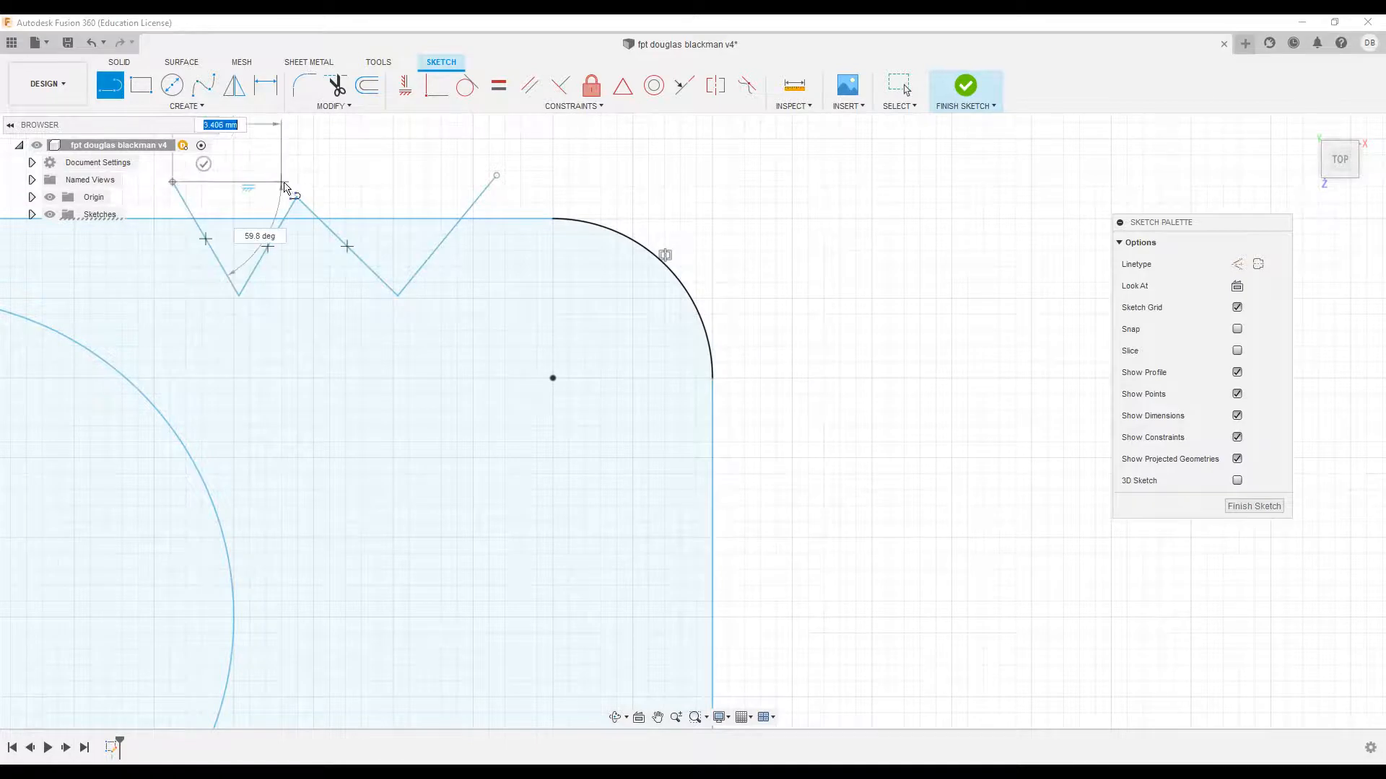
pyautogui.click(277, 177)
pyautogui.press('Escape')
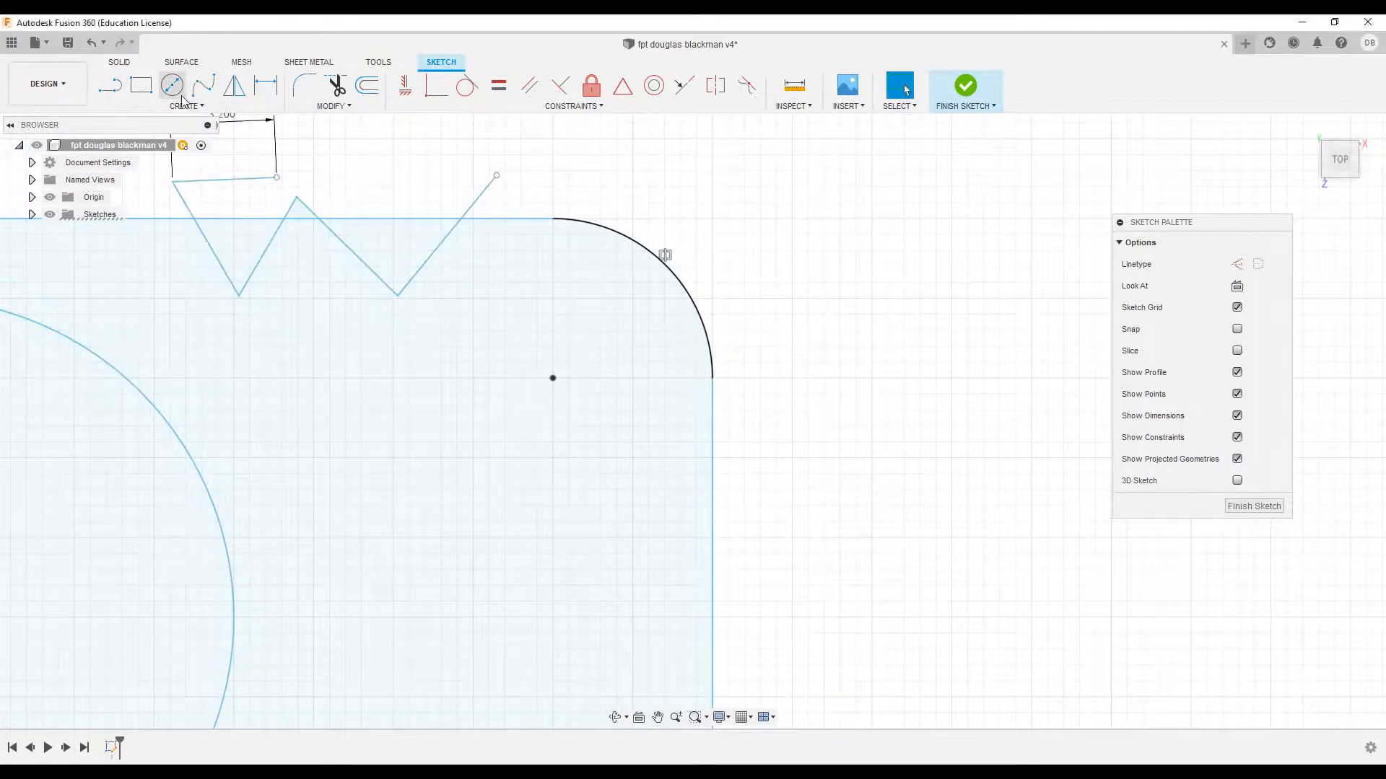
# - Trim the zigzag parts above the plate's top edge and the edge sections across its valleys, leaving two V-shaped notches
pyautogui.click(334, 87)
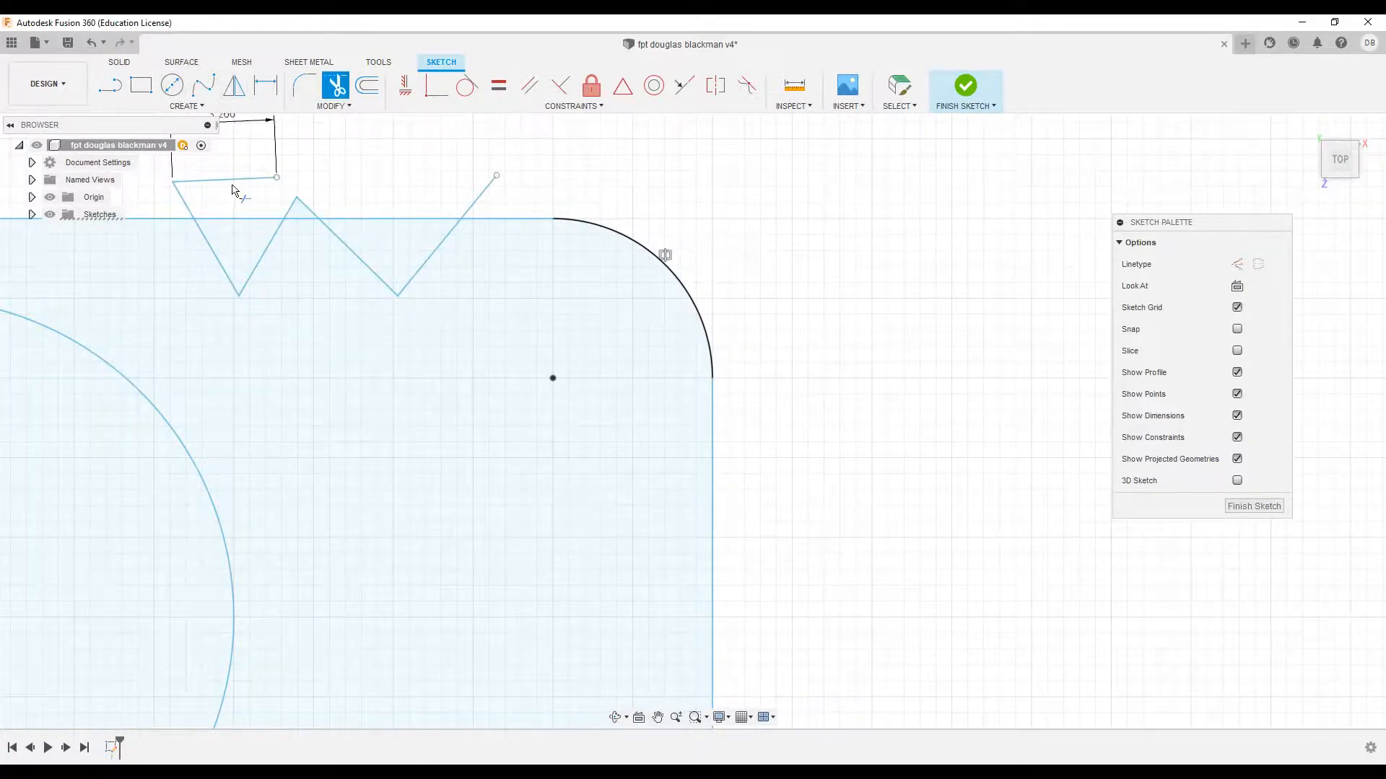
pyautogui.click(232, 180)
pyautogui.click(184, 201)
pyautogui.click(241, 221)
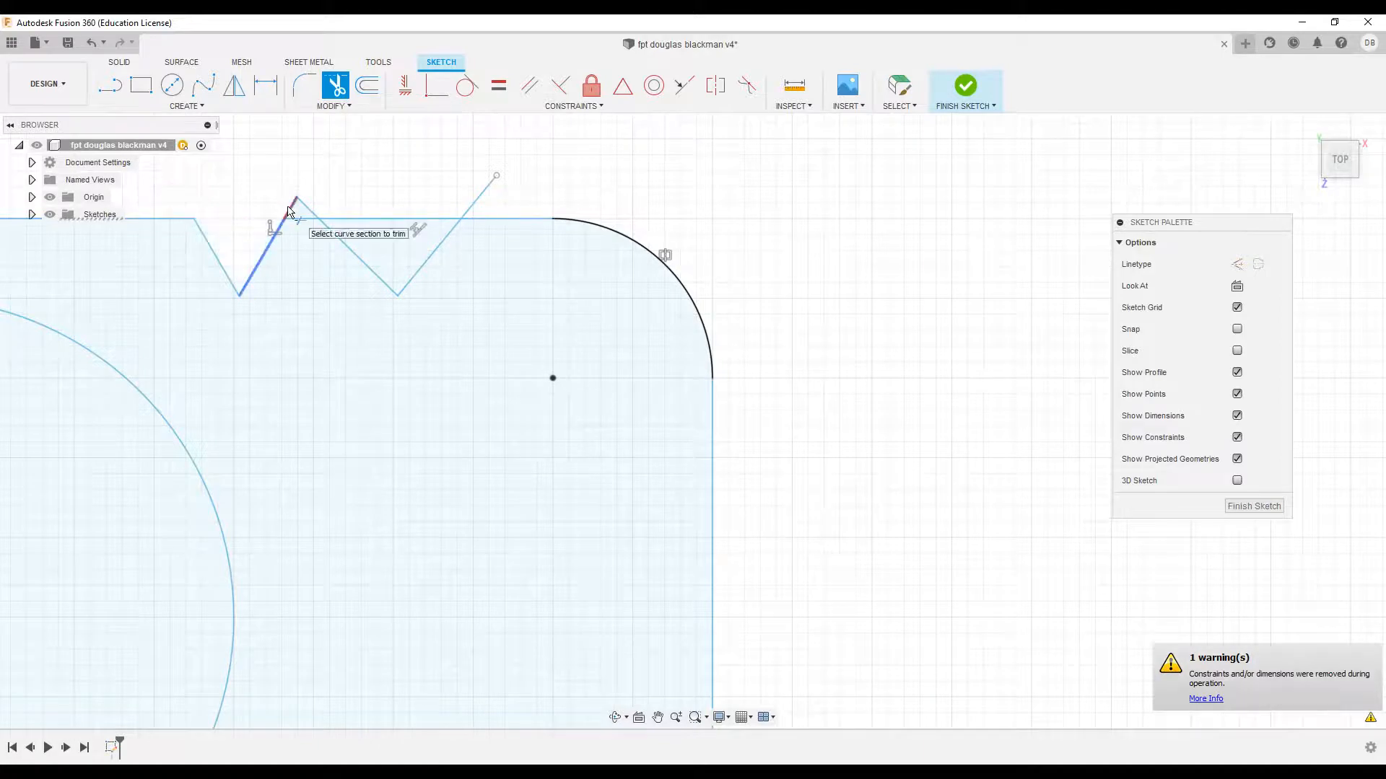
pyautogui.click(302, 203)
pyautogui.click(361, 219)
pyautogui.click(488, 208)
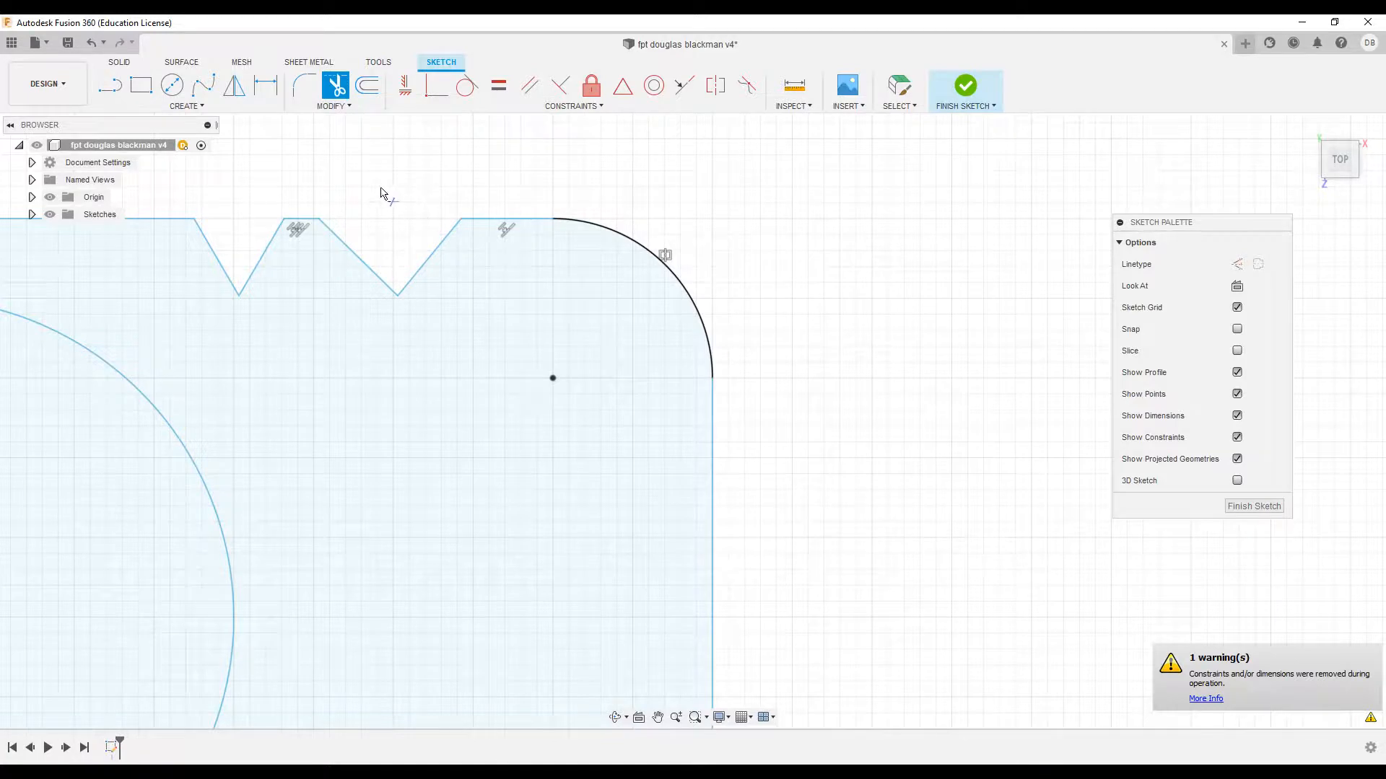
# - Fillet the upper plate's upper-left corner with a 5 mm radius
pyautogui.scroll(2, 708, 301)
pyautogui.scroll(-5, 733, 301)
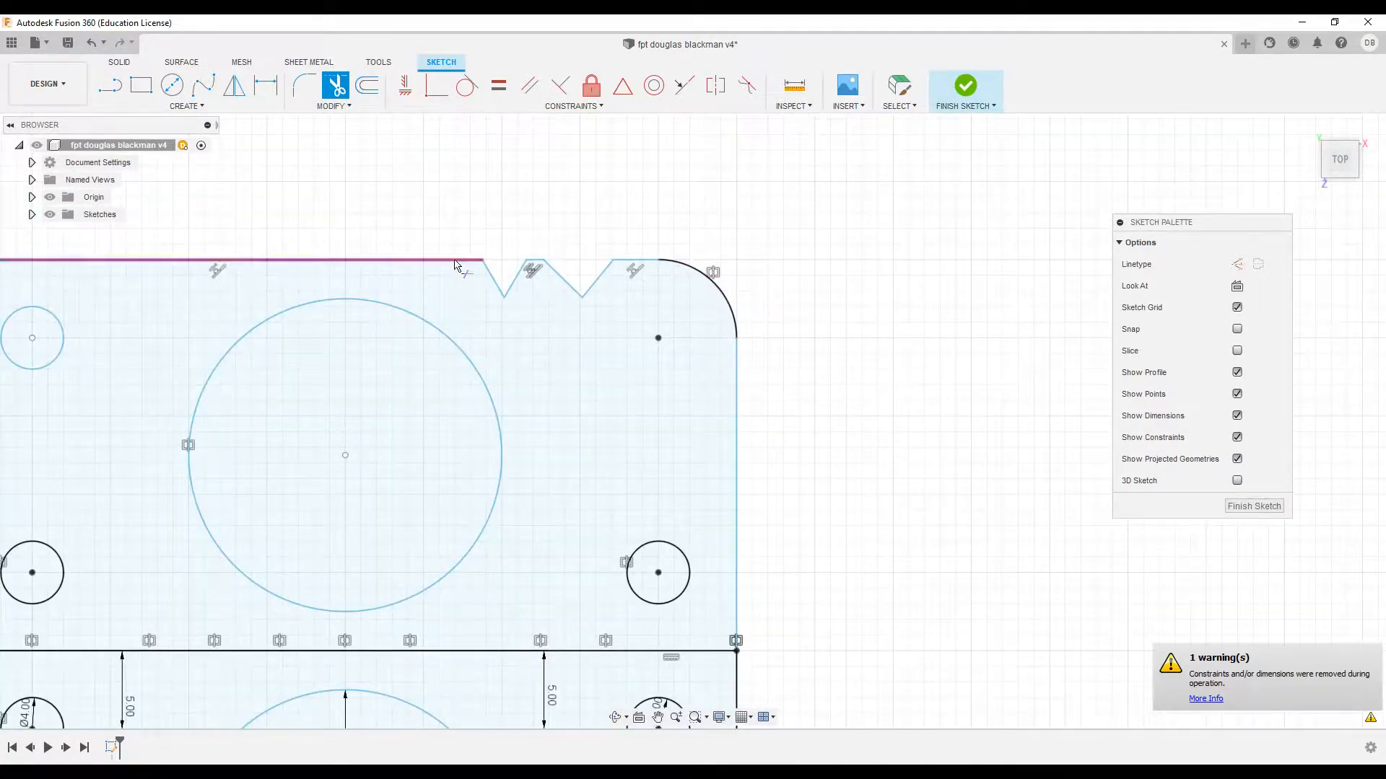
pyautogui.moveTo(382, 253); pyautogui.dragTo(861, 237, button='middle')
pyautogui.scroll(-3, 436, 282)
pyautogui.scroll(8, 436, 285)
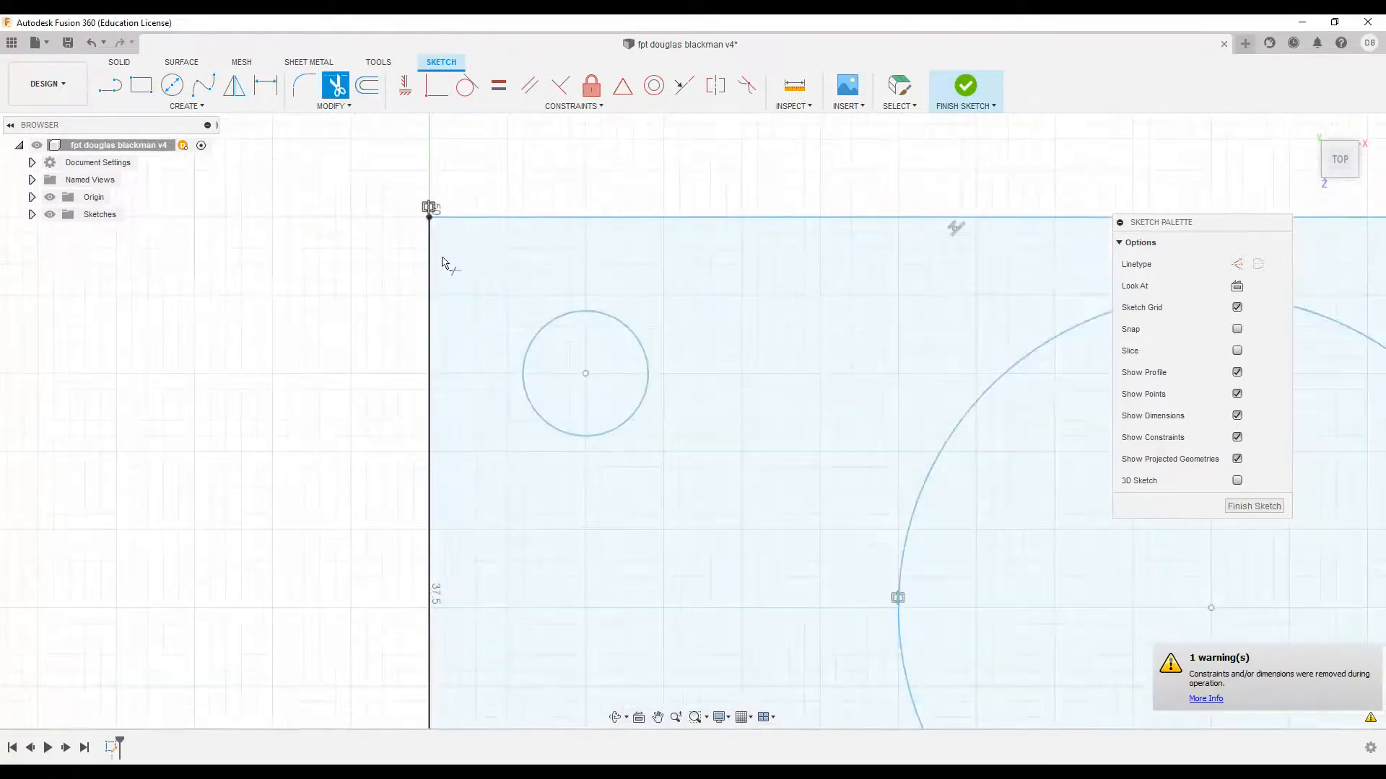
pyautogui.moveTo(529, 180); pyautogui.dragTo(495, 214, button='middle')
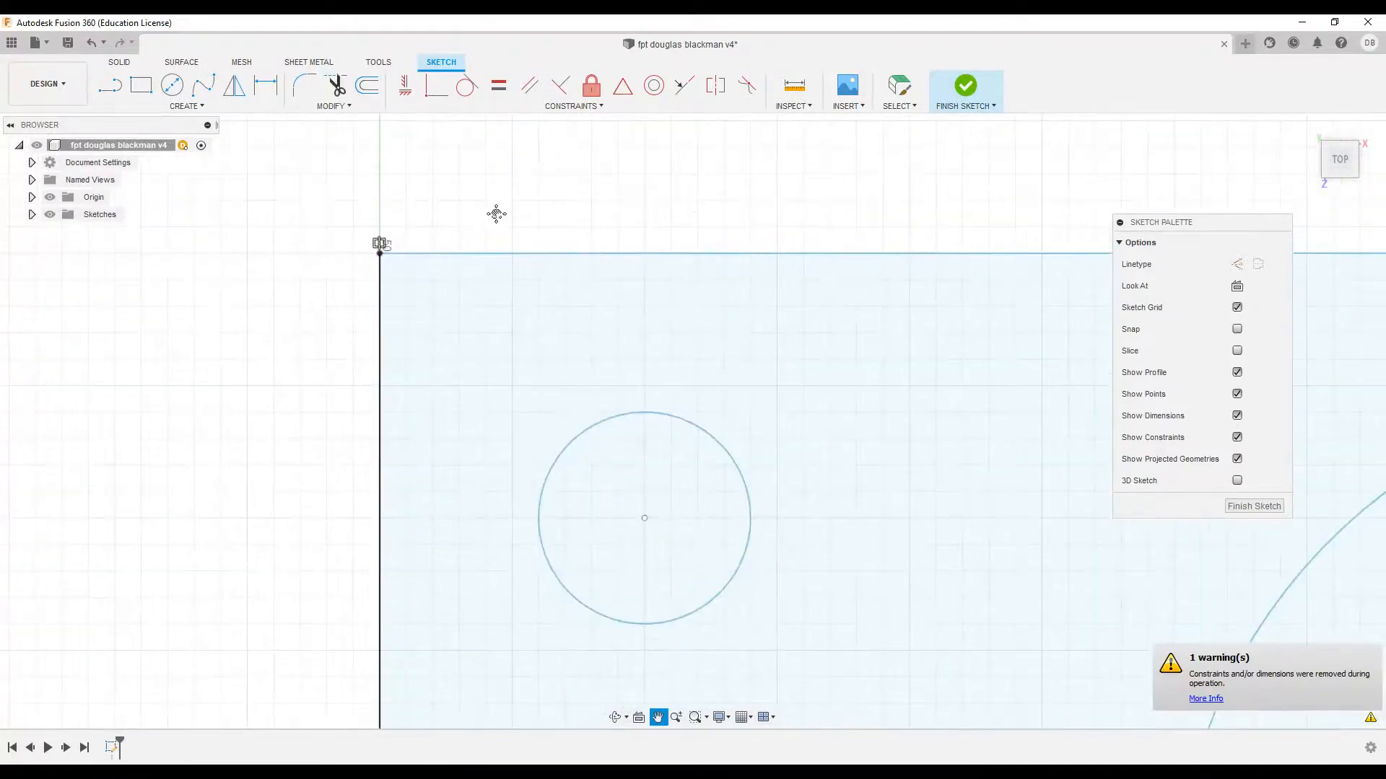
pyautogui.click(303, 90)
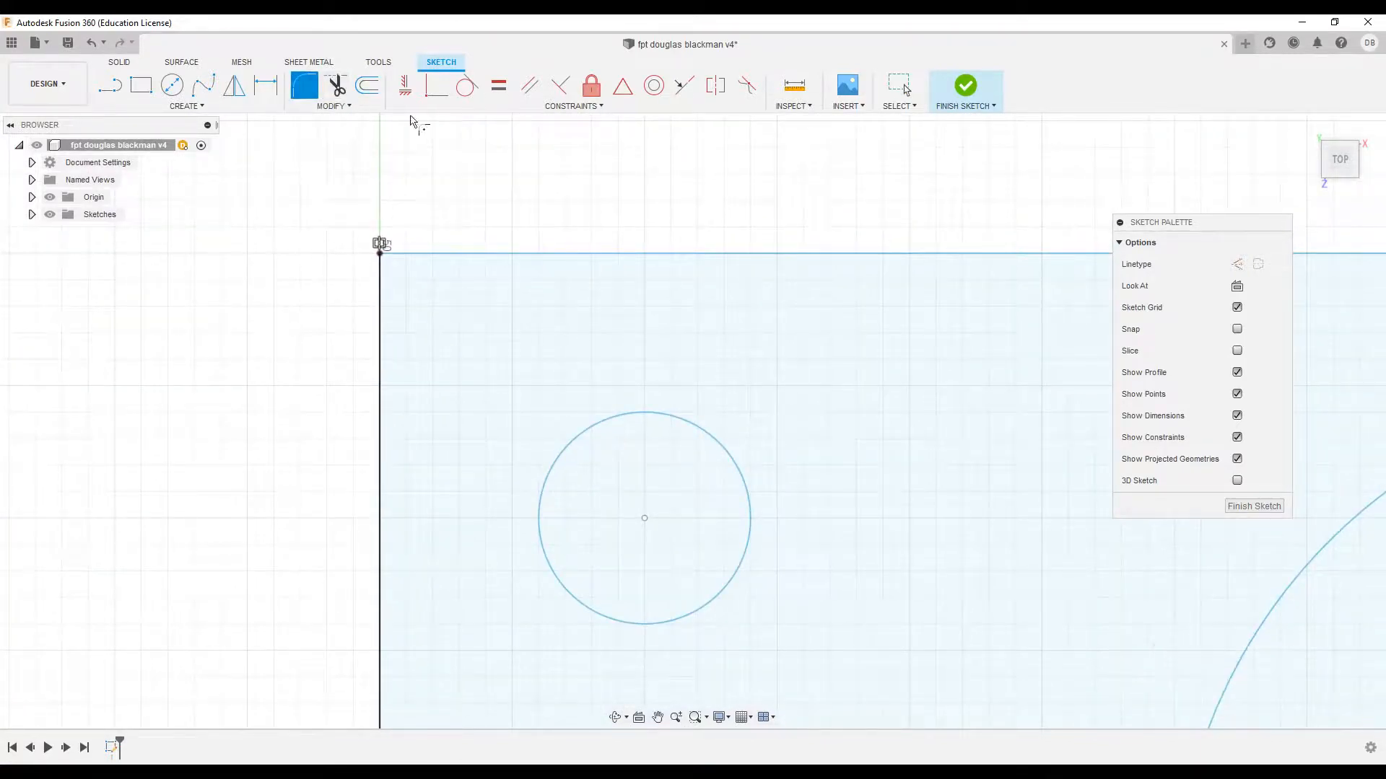
pyautogui.click(380, 283)
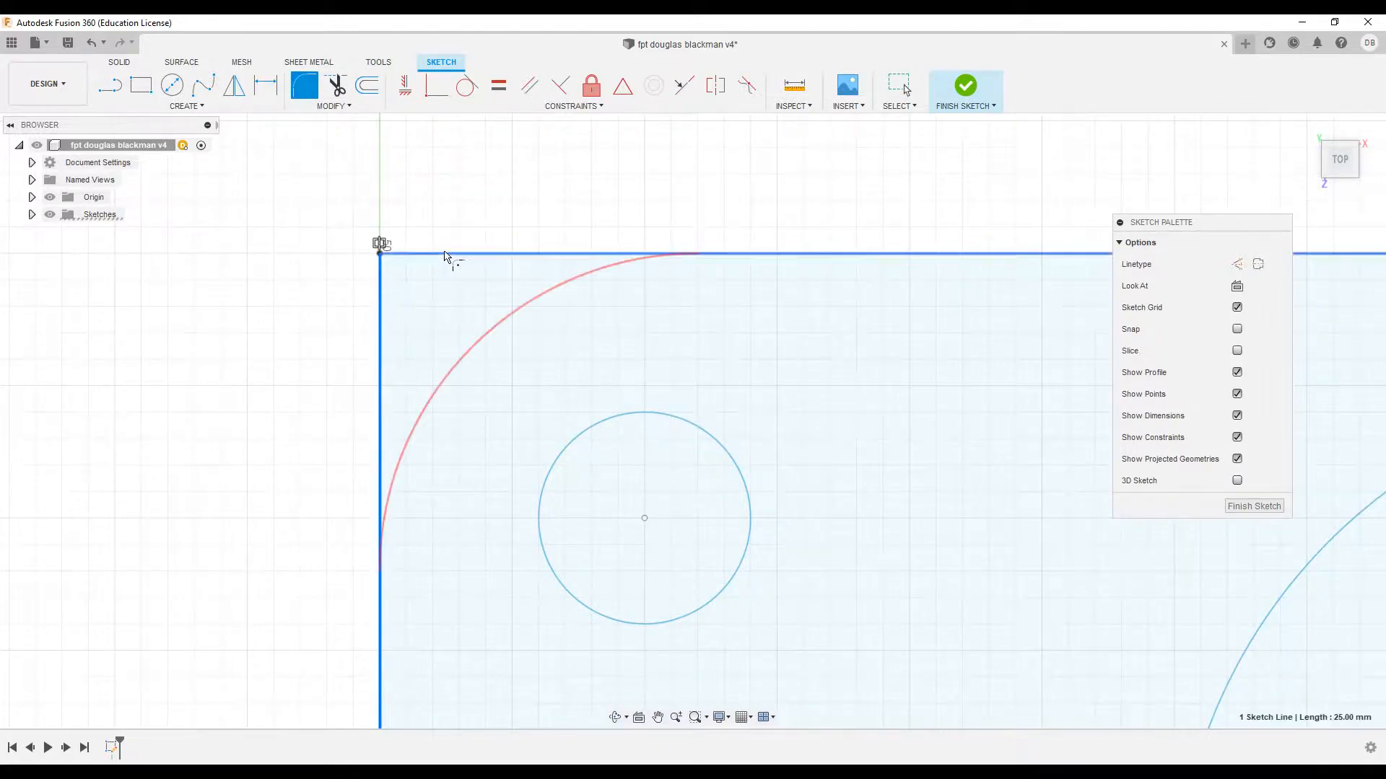
pyautogui.click(446, 254)
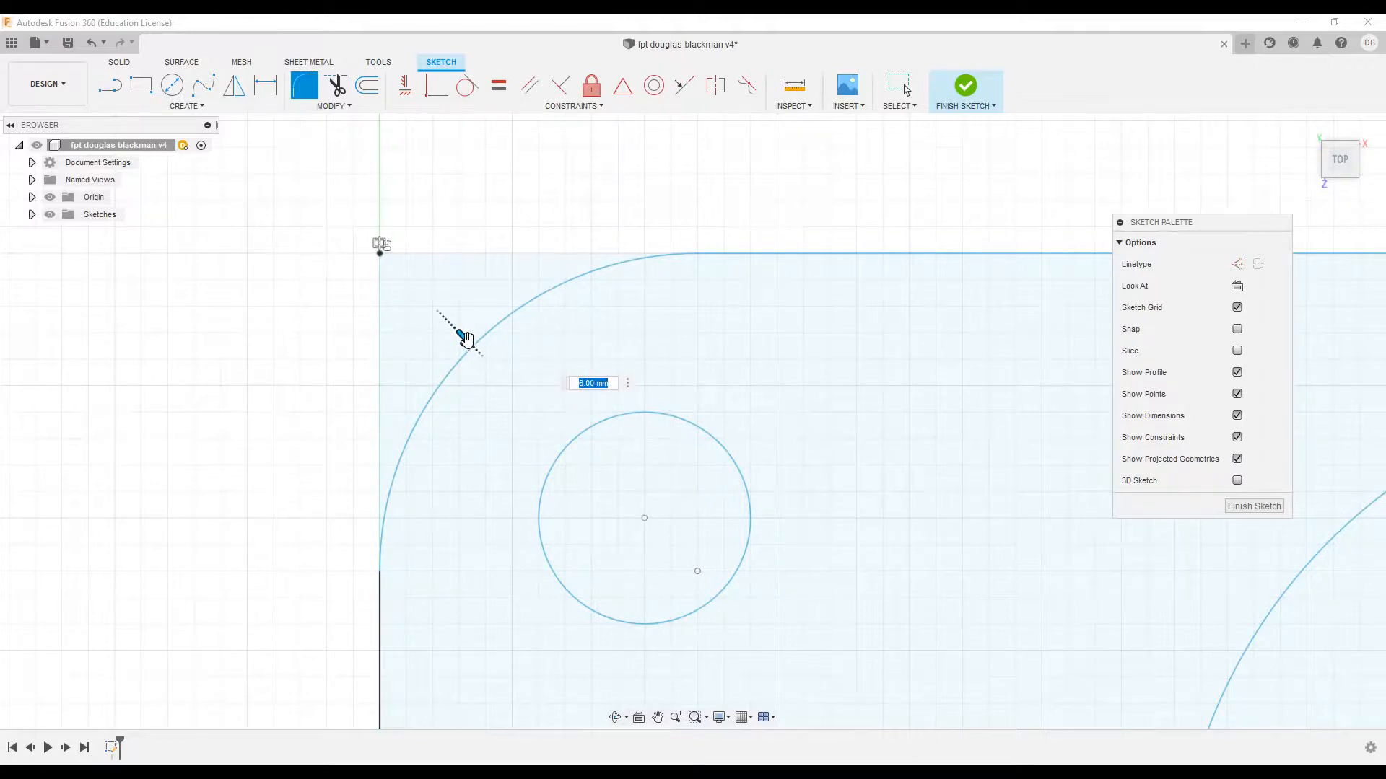
pyautogui.moveTo(465, 337)
pyautogui.mouseDown()
pyautogui.moveTo(404, 277)
pyautogui.moveTo(513, 383)
pyautogui.moveTo(450, 334)
pyautogui.mouseUp()
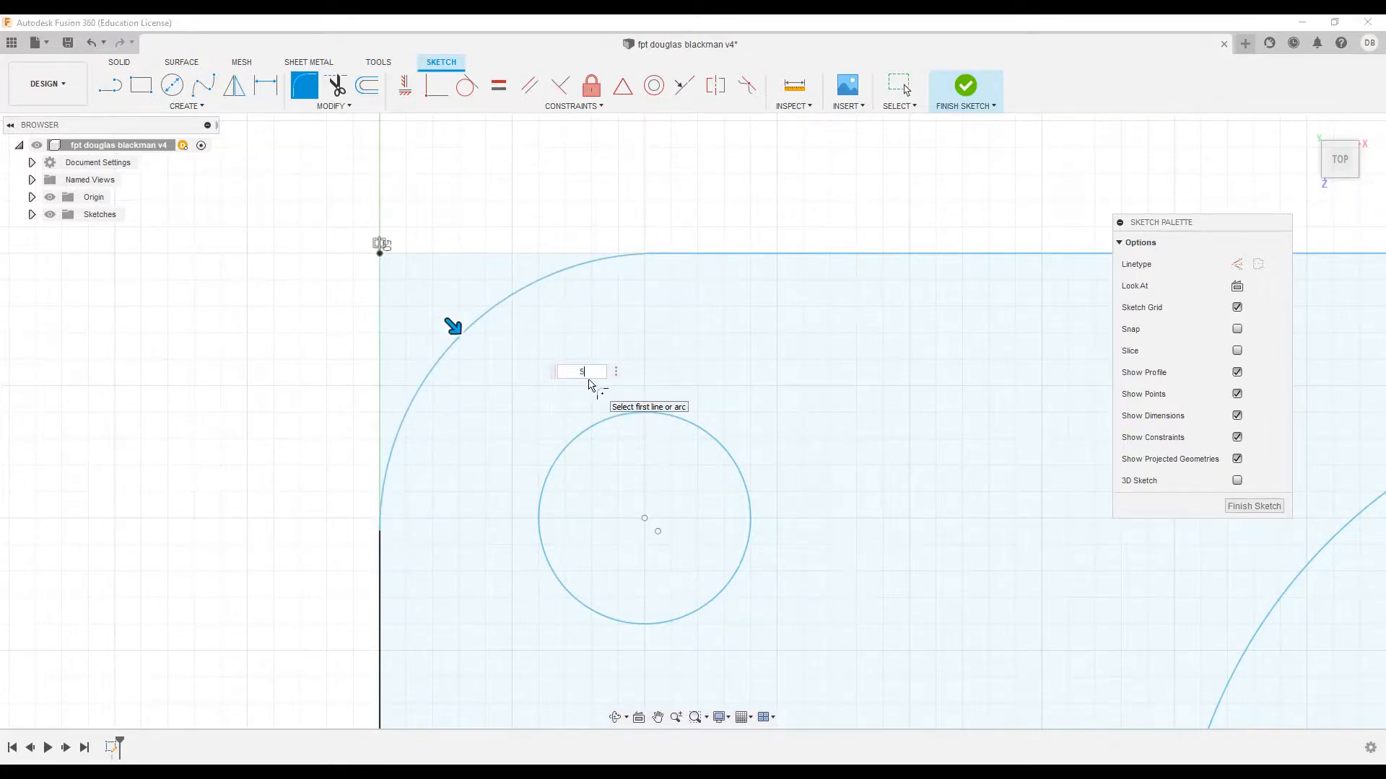
pyautogui.press('Return')
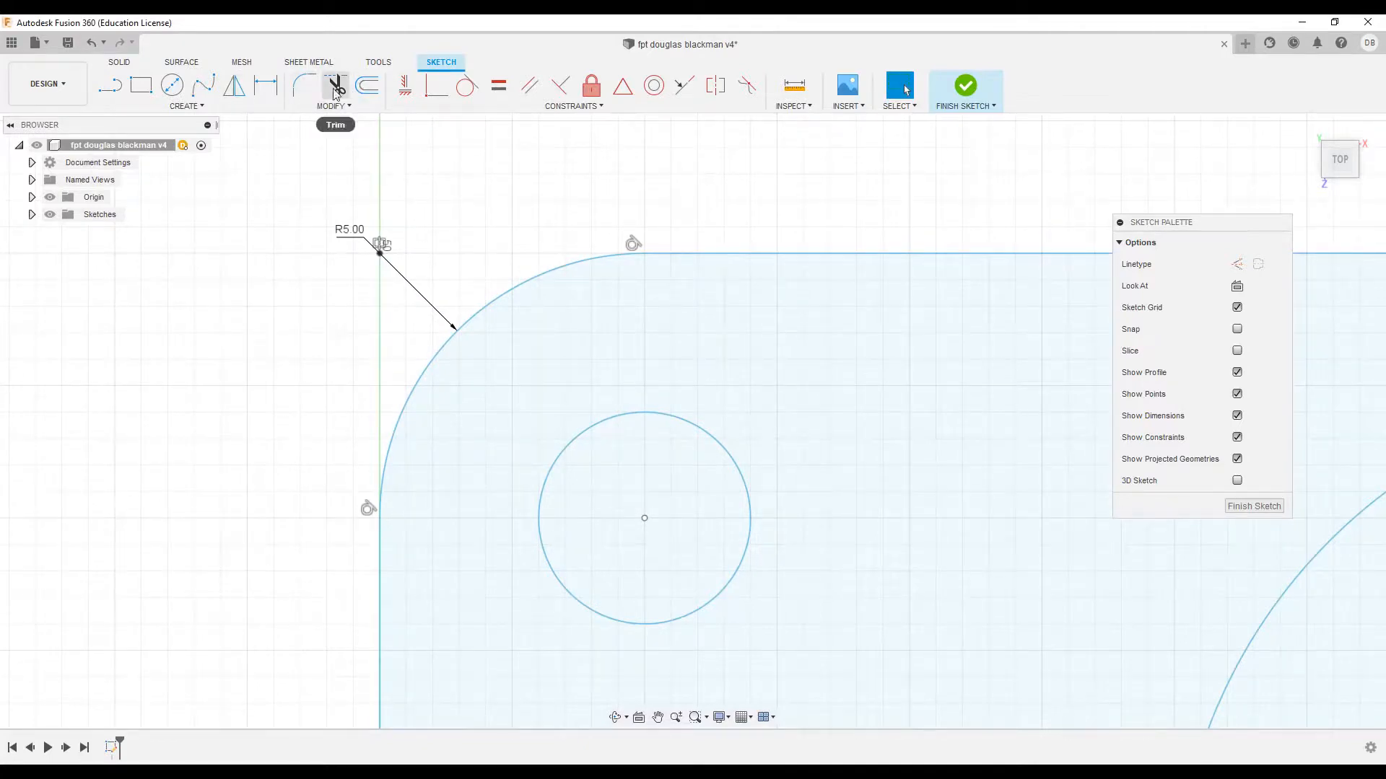
# - Draw an 11-point fit-point spline weaving across the upper plate's top edge, from beside the V-shaped notches towards the 5 mm corner fillet
pyautogui.scroll(2, 290, 272)
pyautogui.scroll(-10, 294, 288)
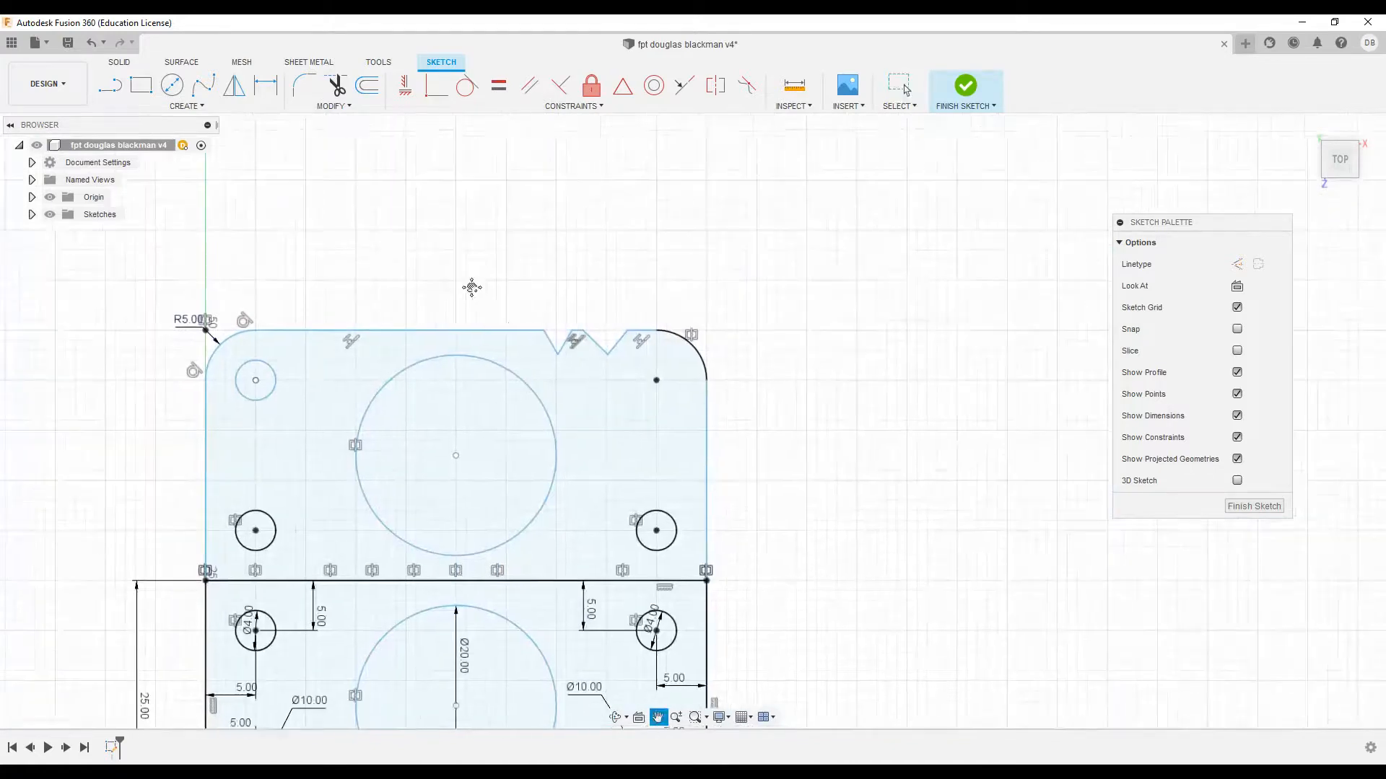
pyautogui.scroll(3, 522, 331)
pyautogui.moveTo(522, 331); pyautogui.dragTo(543, 294, button='middle')
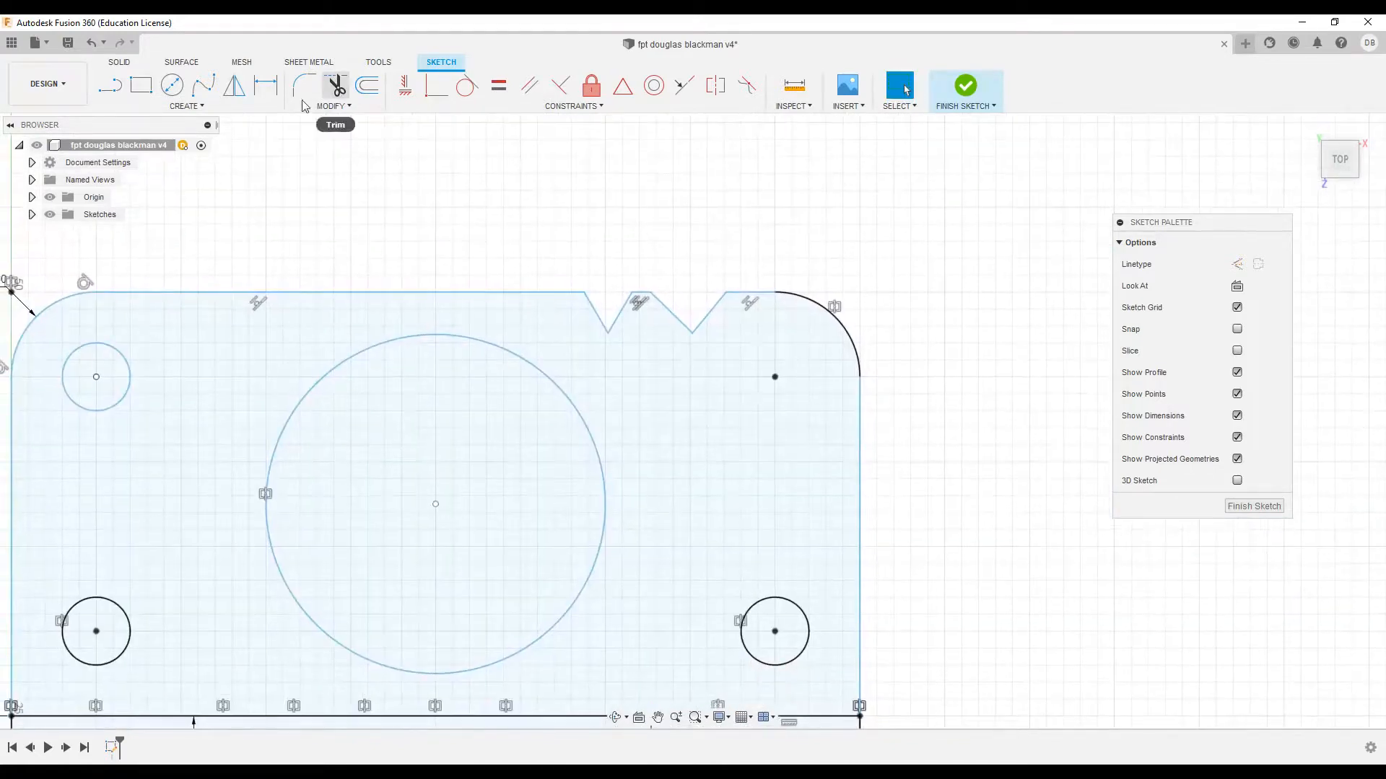
pyautogui.click(205, 88)
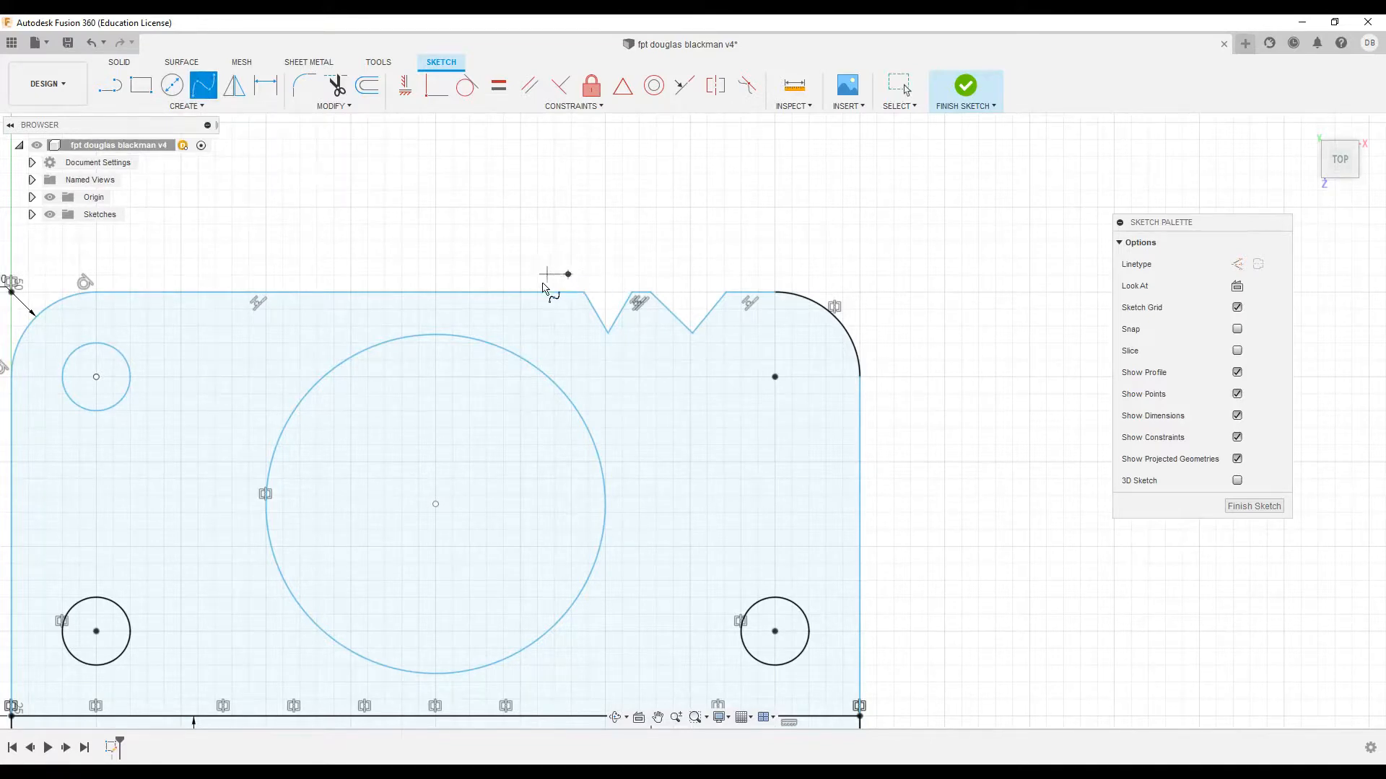
pyautogui.click(505, 310)
pyautogui.click(421, 268)
pyautogui.click(340, 313)
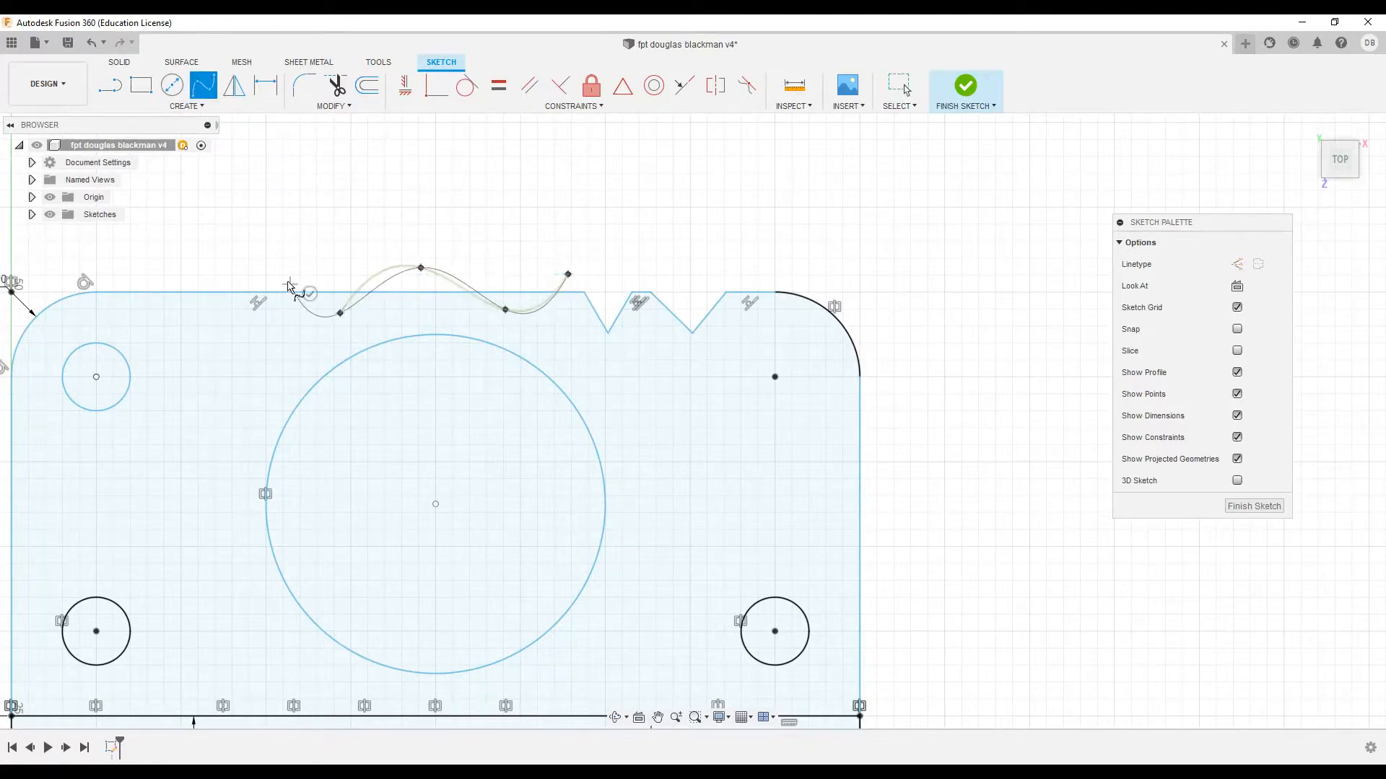
pyautogui.click(267, 267)
pyautogui.click(252, 314)
pyautogui.click(281, 340)
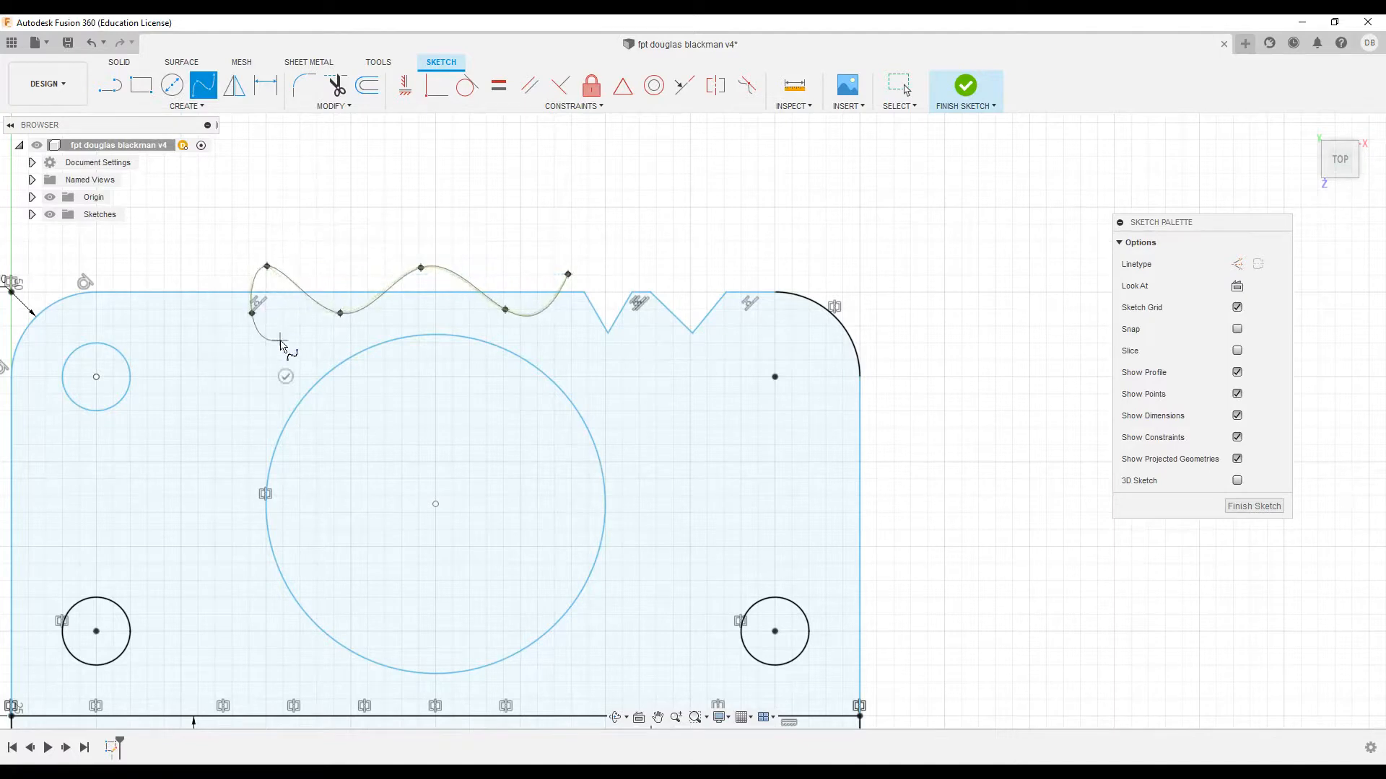
pyautogui.click(226, 363)
pyautogui.click(220, 311)
pyautogui.click(195, 304)
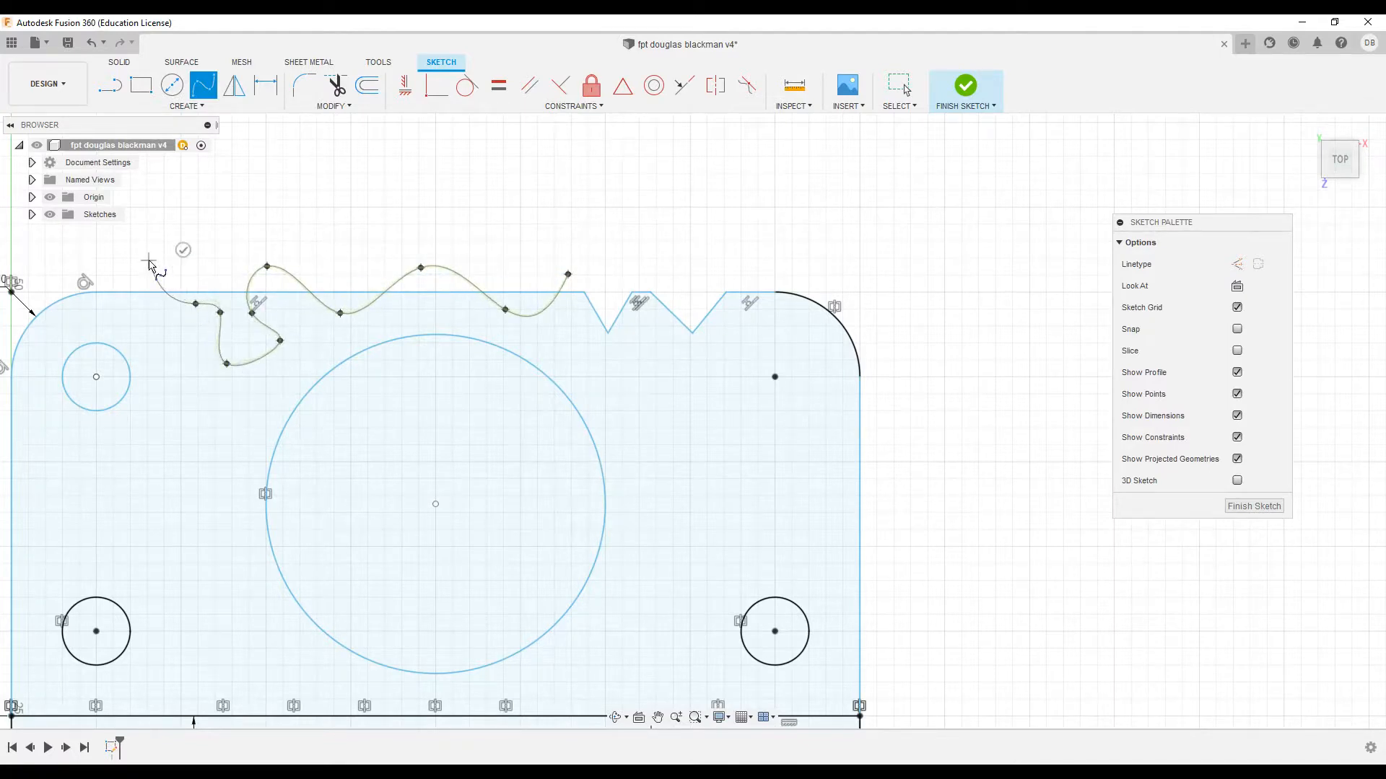
pyautogui.click(149, 260)
pyautogui.click(184, 250)
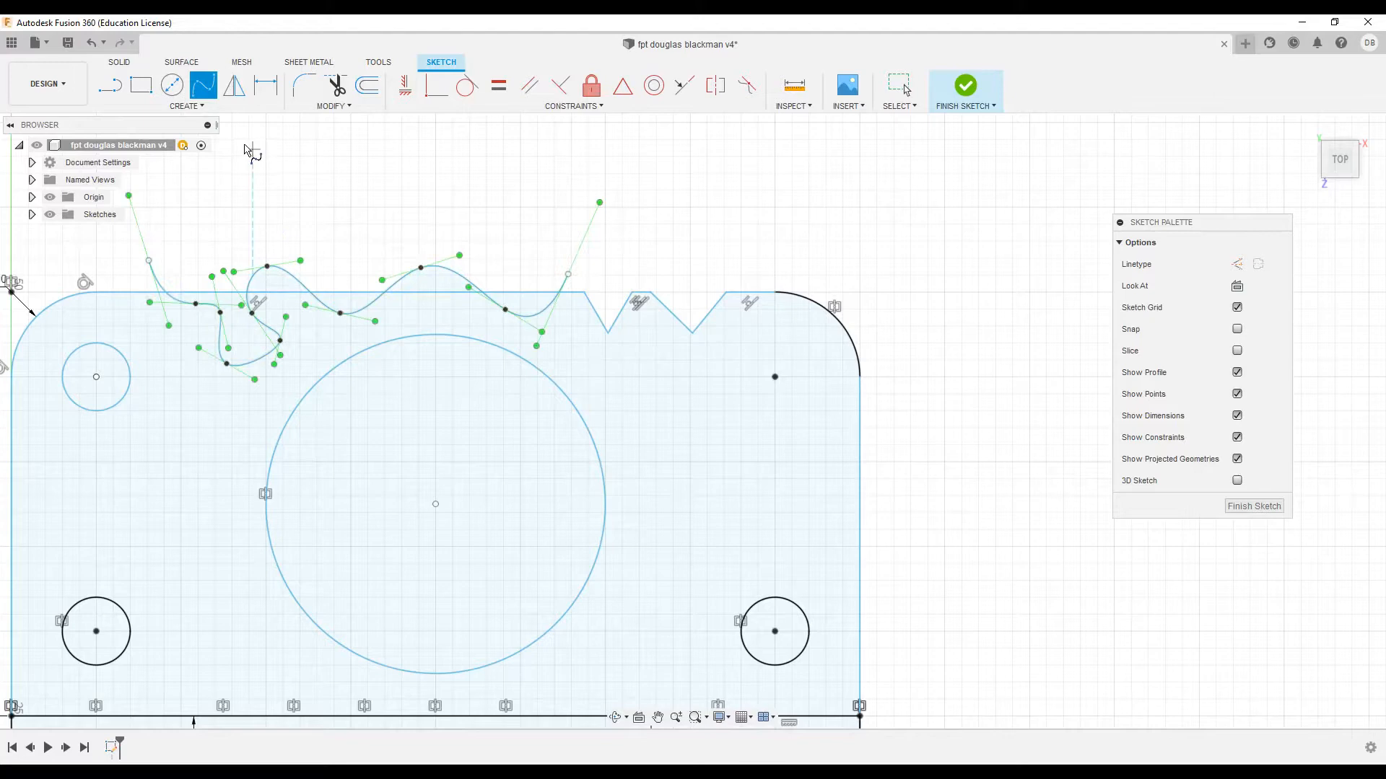
# - Trim the spline's ends and crests above the upper plate's top edge and the edge sections across its dips, leaving curved notches
pyautogui.click(335, 86)
pyautogui.click(153, 275)
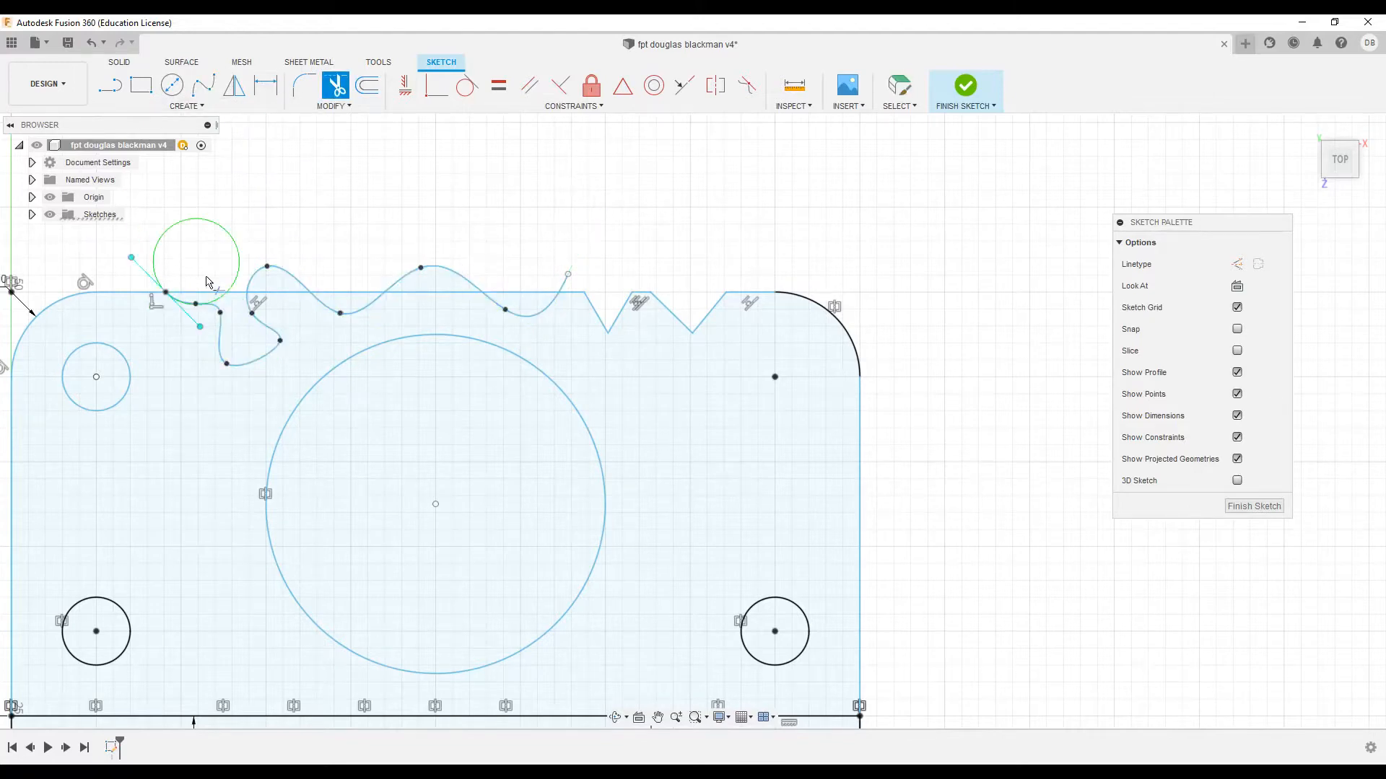
pyautogui.click(220, 292)
pyautogui.click(252, 282)
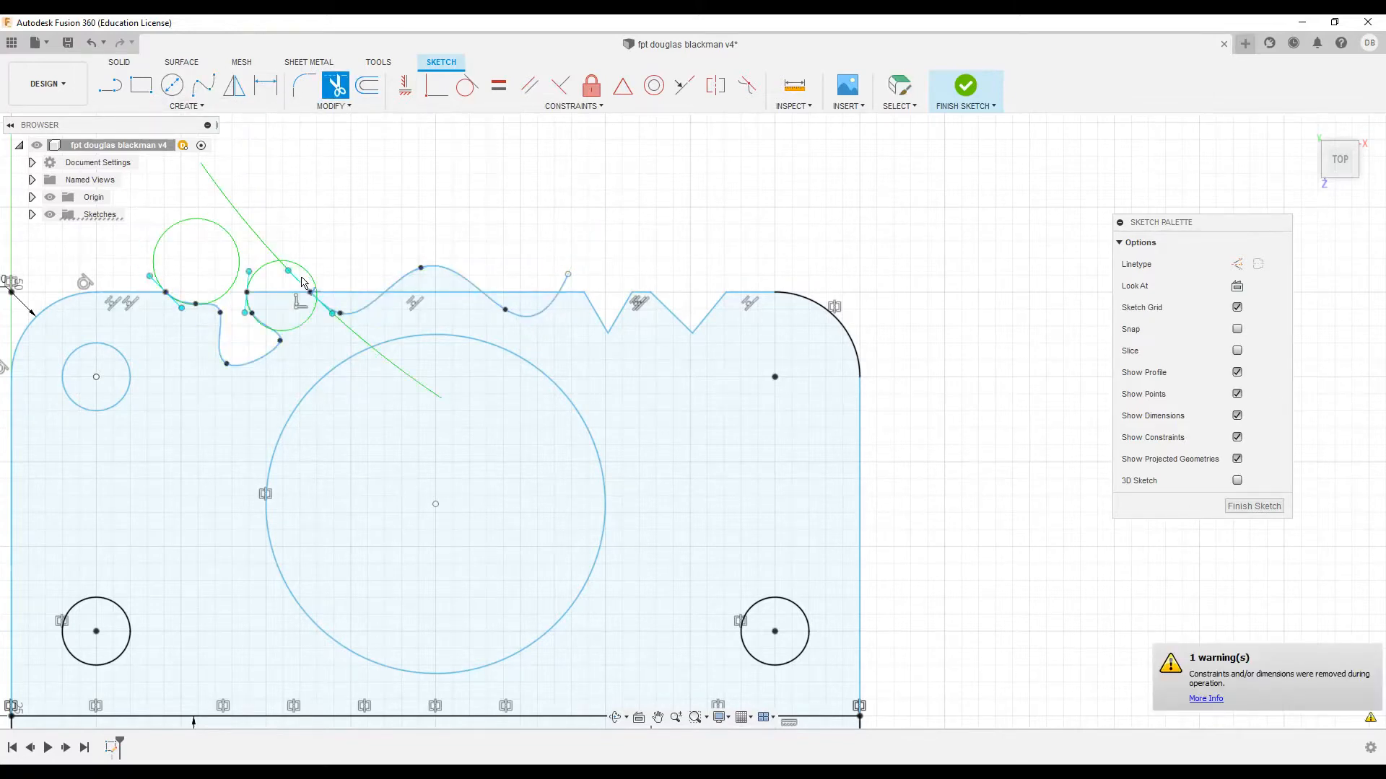
pyautogui.click(354, 292)
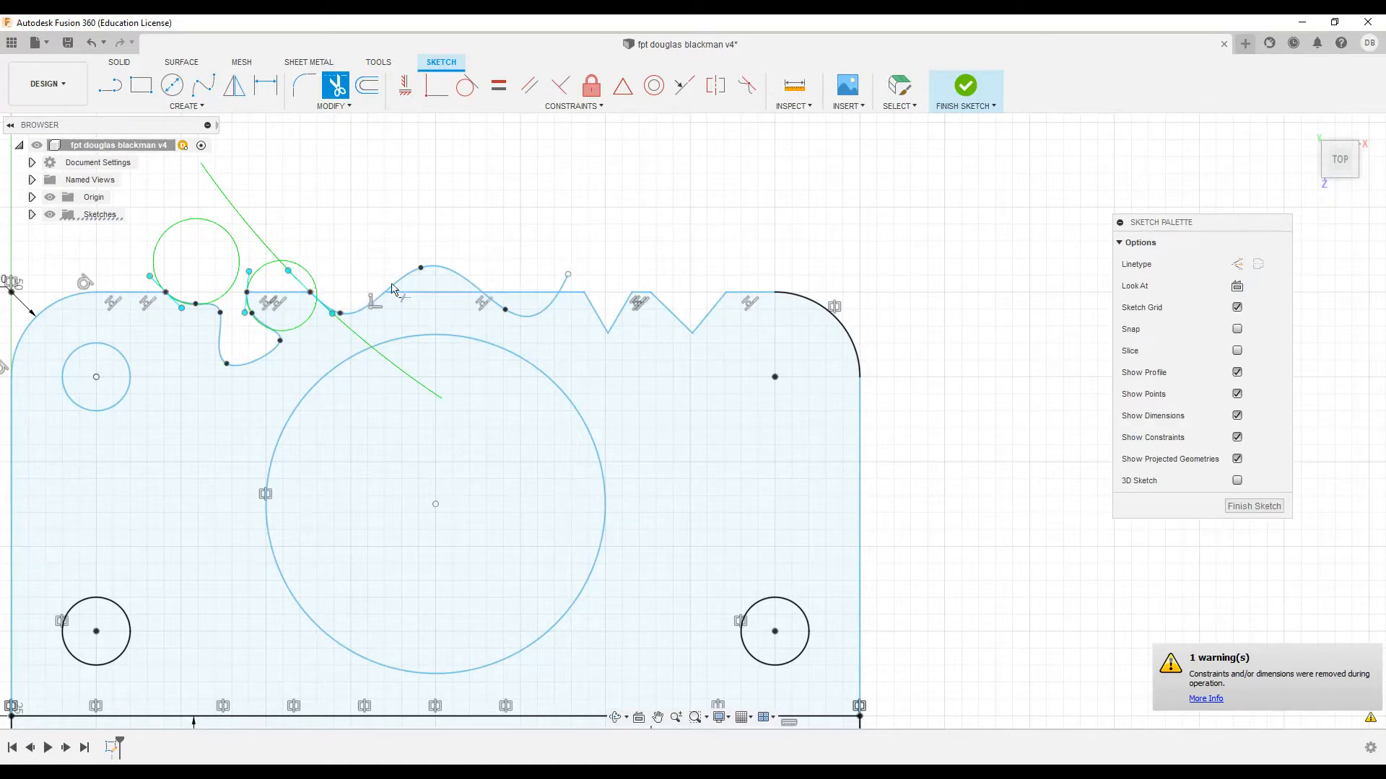
pyautogui.click(426, 270)
pyautogui.click(519, 295)
pyautogui.click(566, 283)
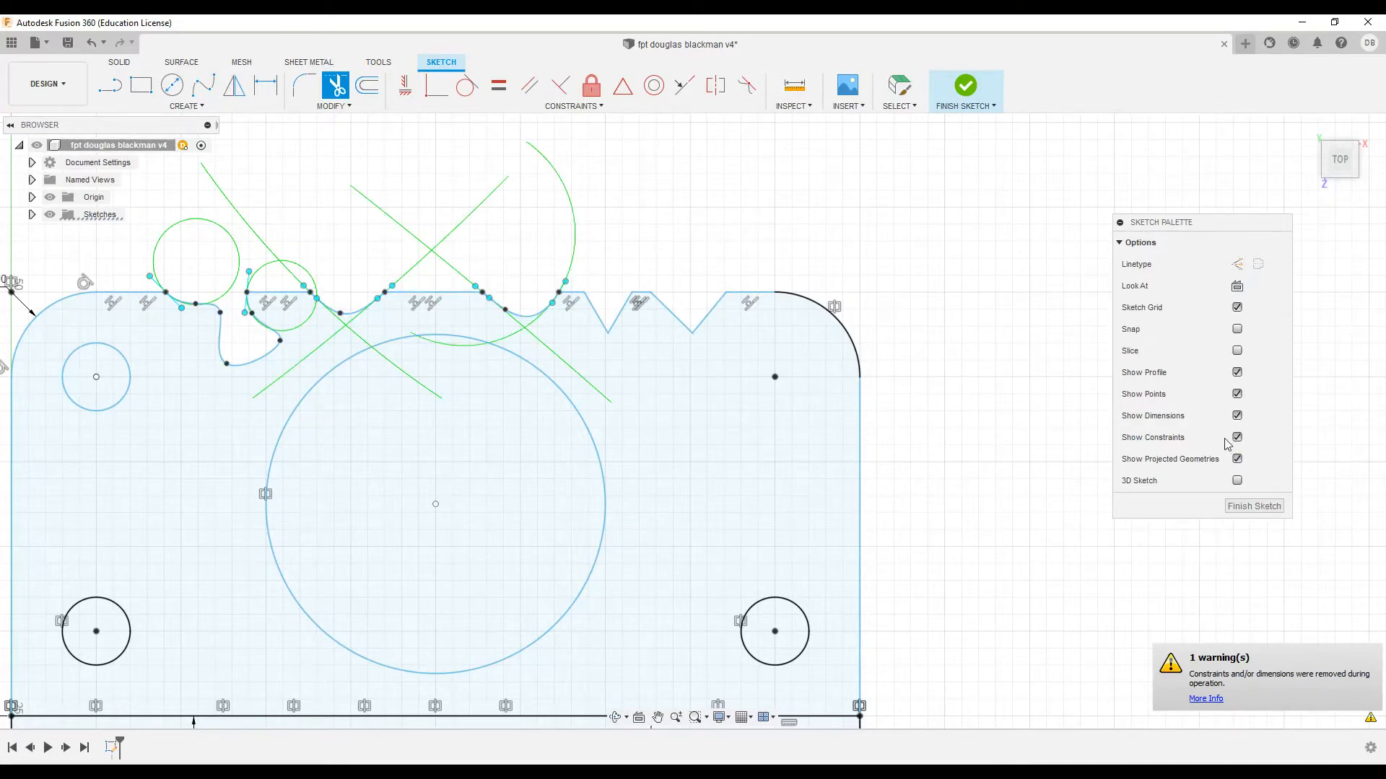
# - Toggle the sketch dimensions' visibility off and back on, and look over the whole mirrored plate sketch
pyautogui.click(1237, 416)
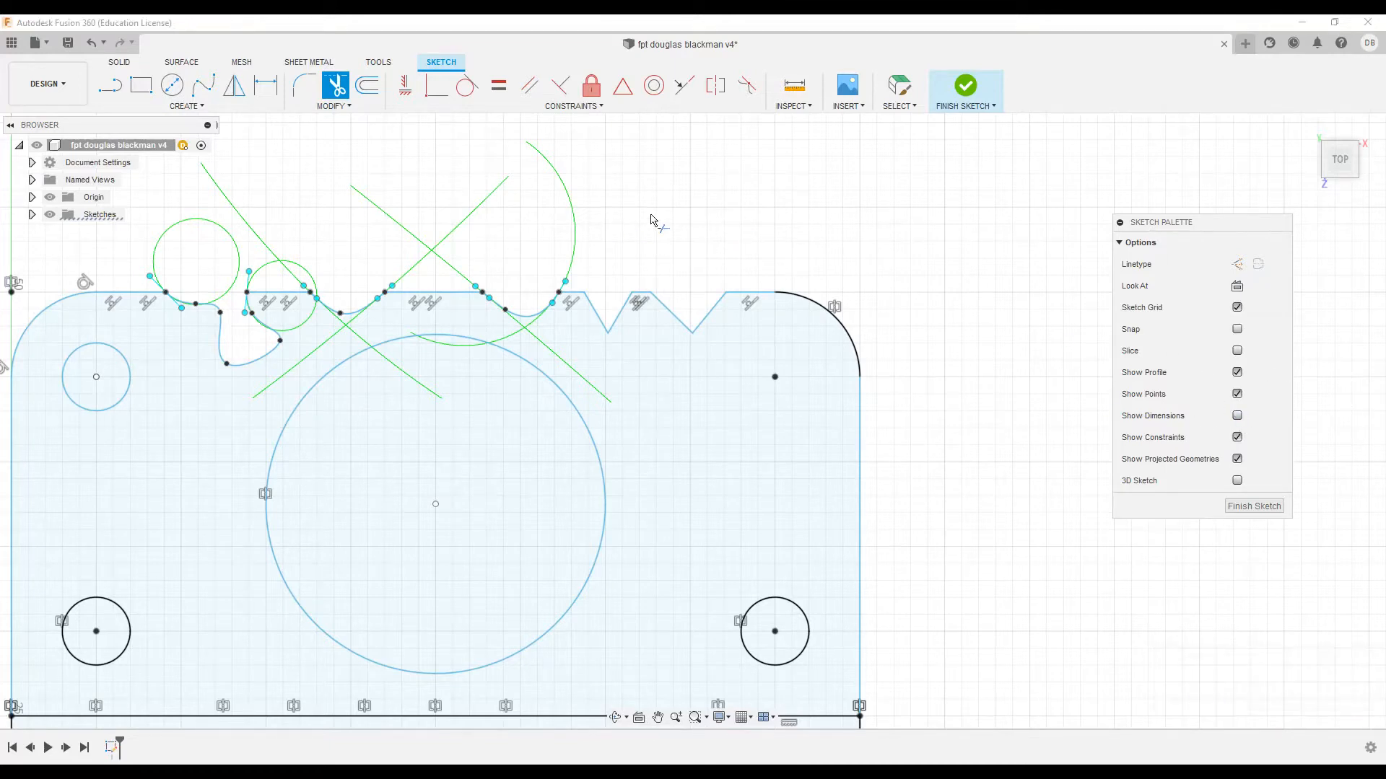
pyautogui.press('Escape')
pyautogui.scroll(2, 685, 240)
pyautogui.scroll(-4, 677, 241)
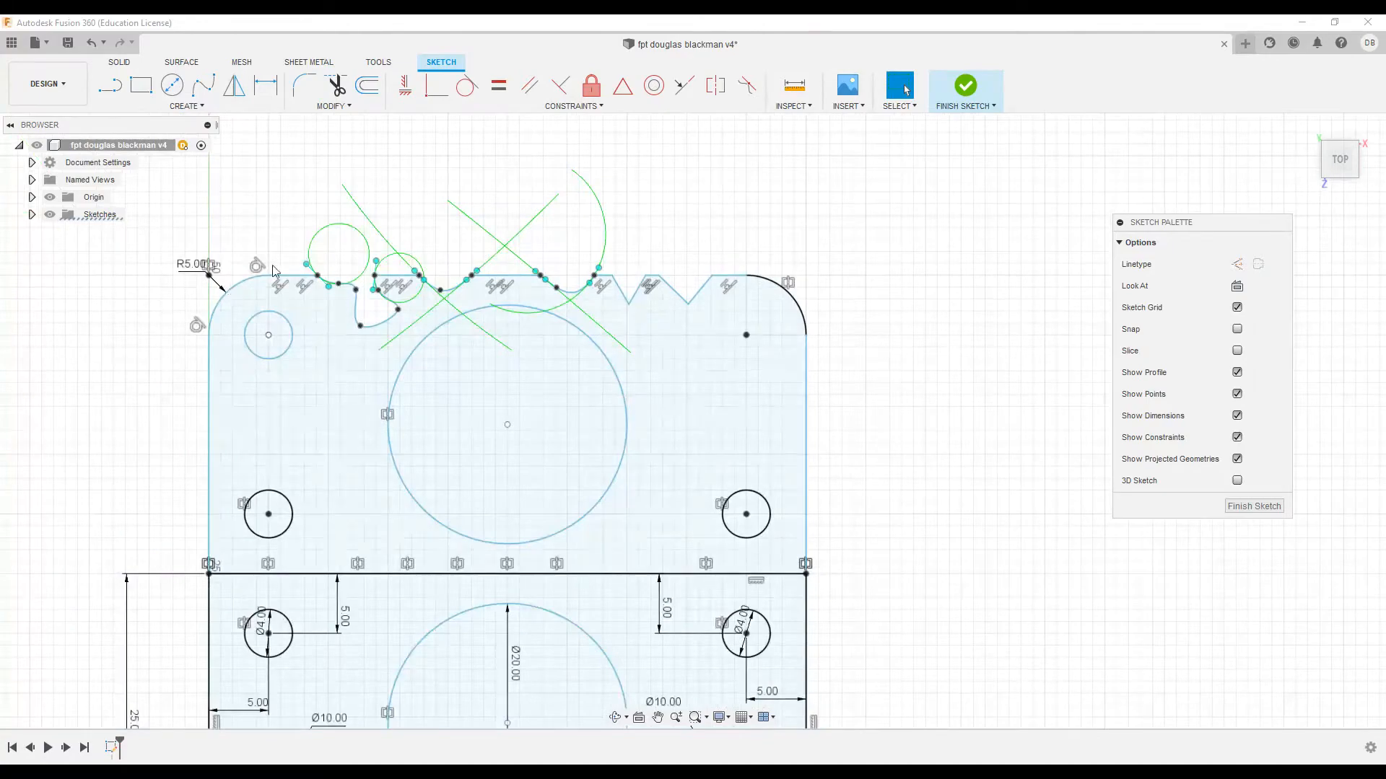
pyautogui.moveTo(420, 447)
pyautogui.mouseDown(button='middle')
pyautogui.moveTo(453, 180)
pyautogui.moveTo(406, 323)
pyautogui.mouseUp(button='middle')
pyautogui.scroll(1, 404, 322)
pyautogui.scroll(-3, 391, 352)
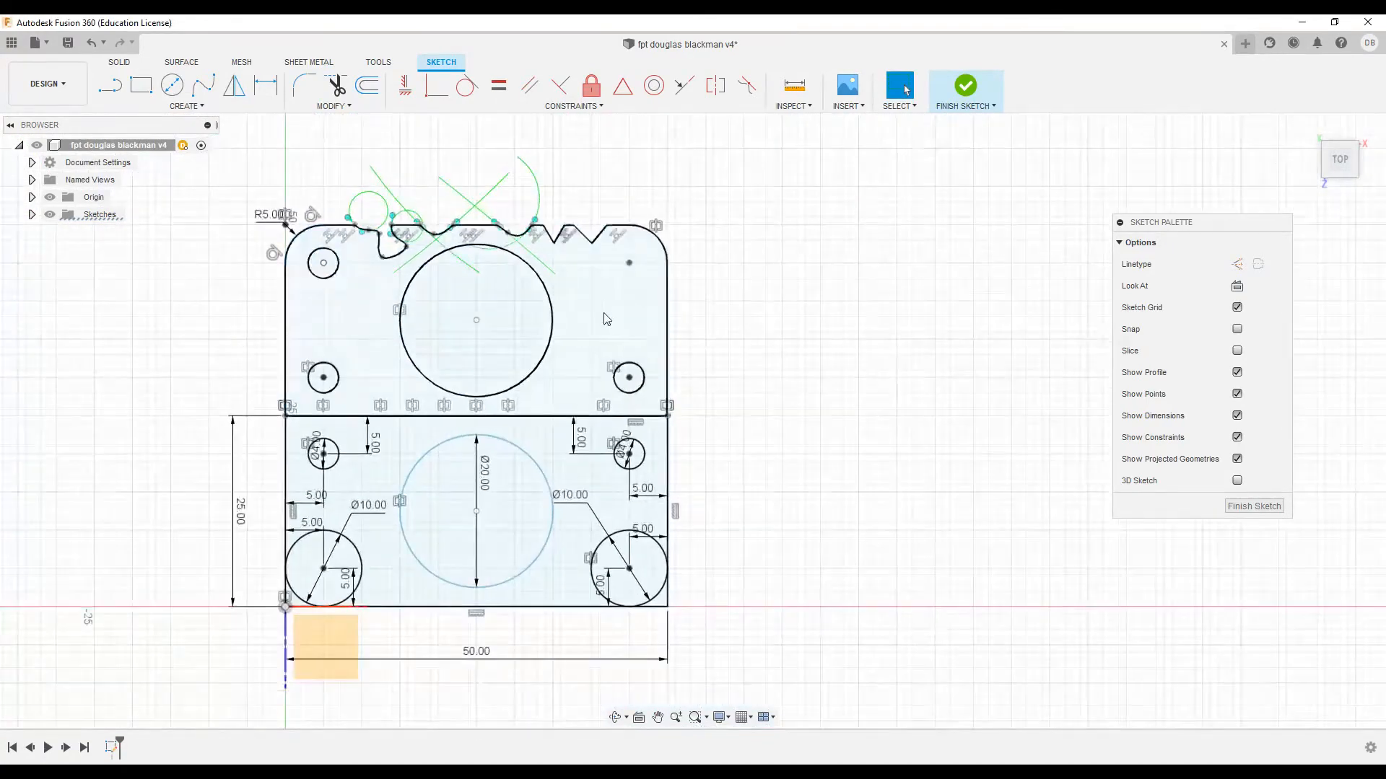
pyautogui.scroll(1, 607, 320)
pyautogui.moveTo(586, 333); pyautogui.dragTo(712, 308, button='middle')
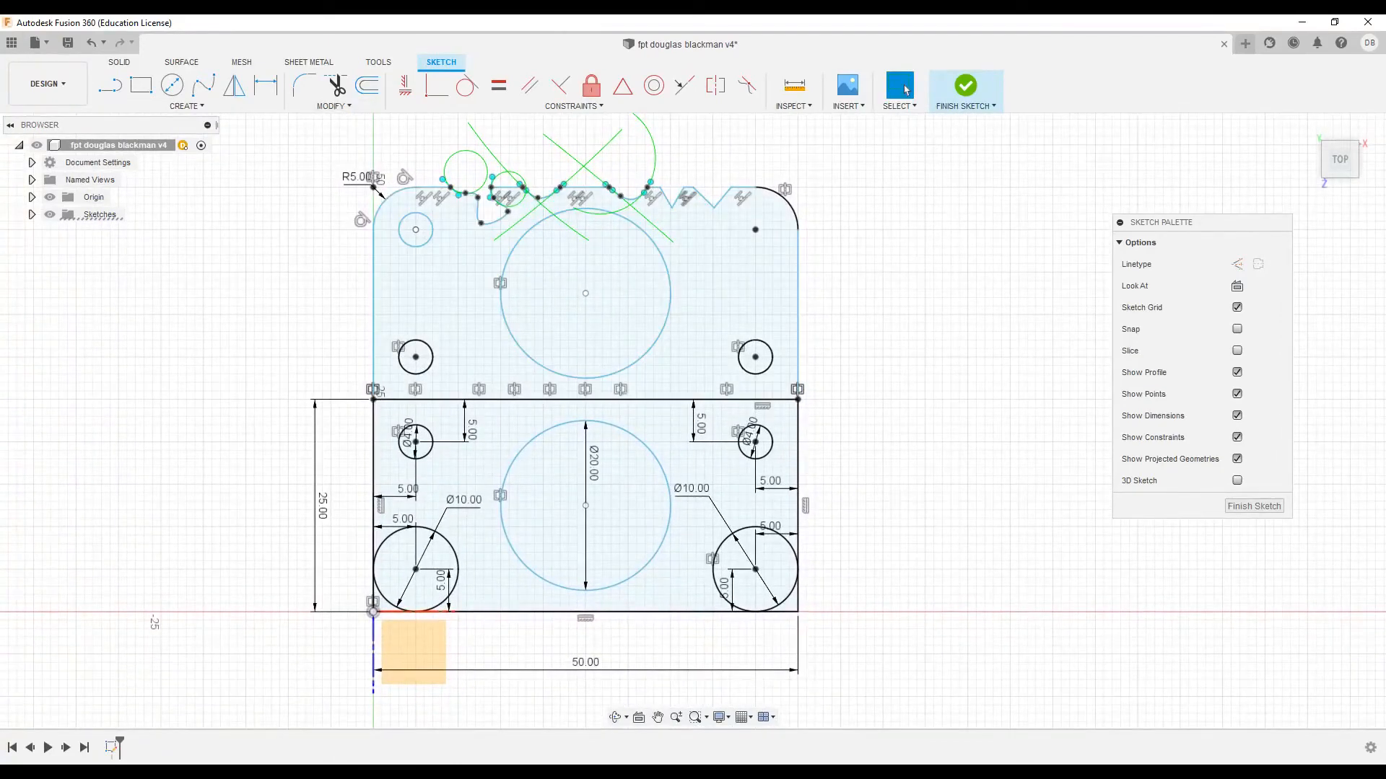